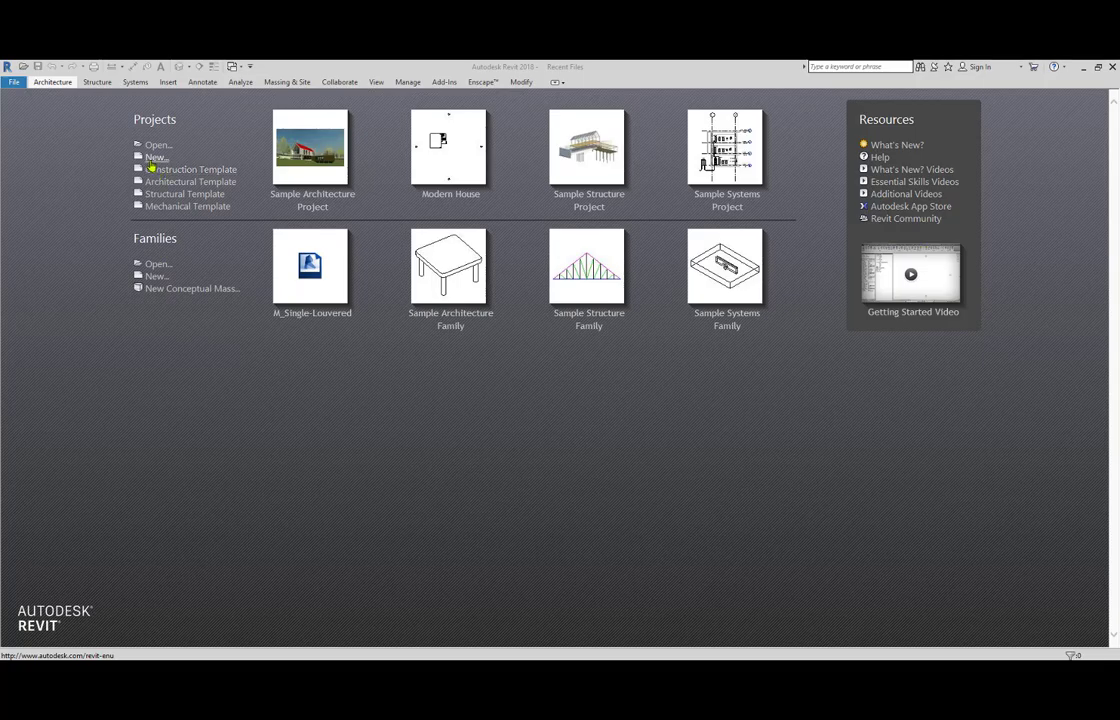
Create a new project based on the DefaultMetric.rte template.
click(152, 160)
drag(494, 325, 397, 203)
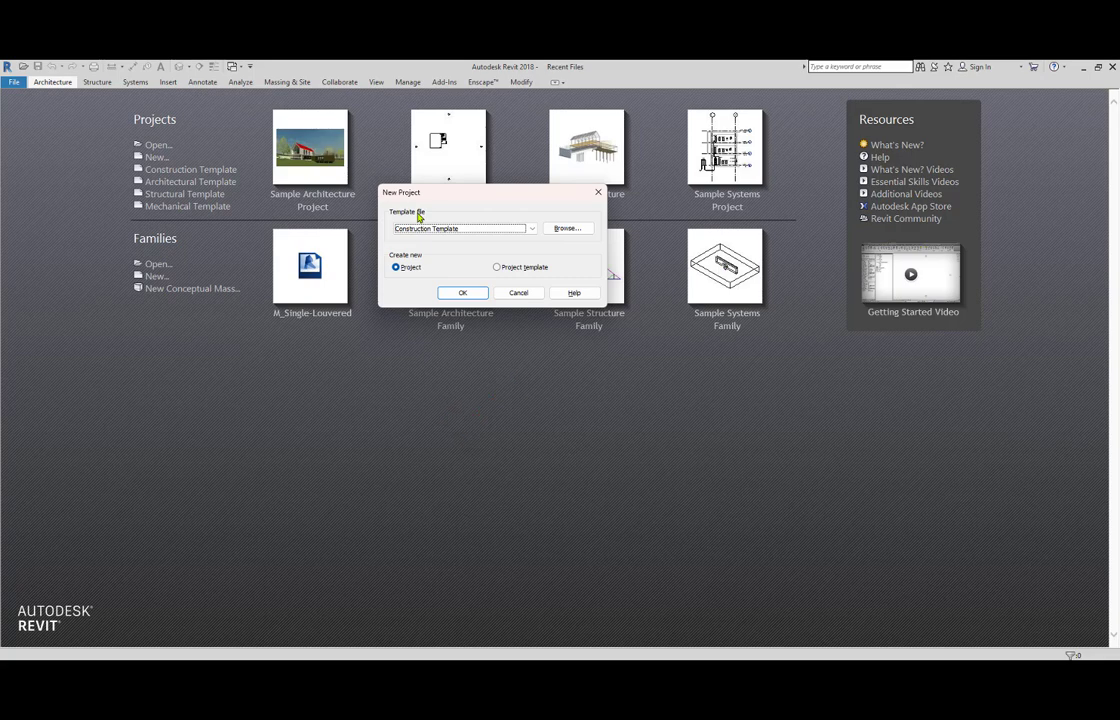
click(470, 229)
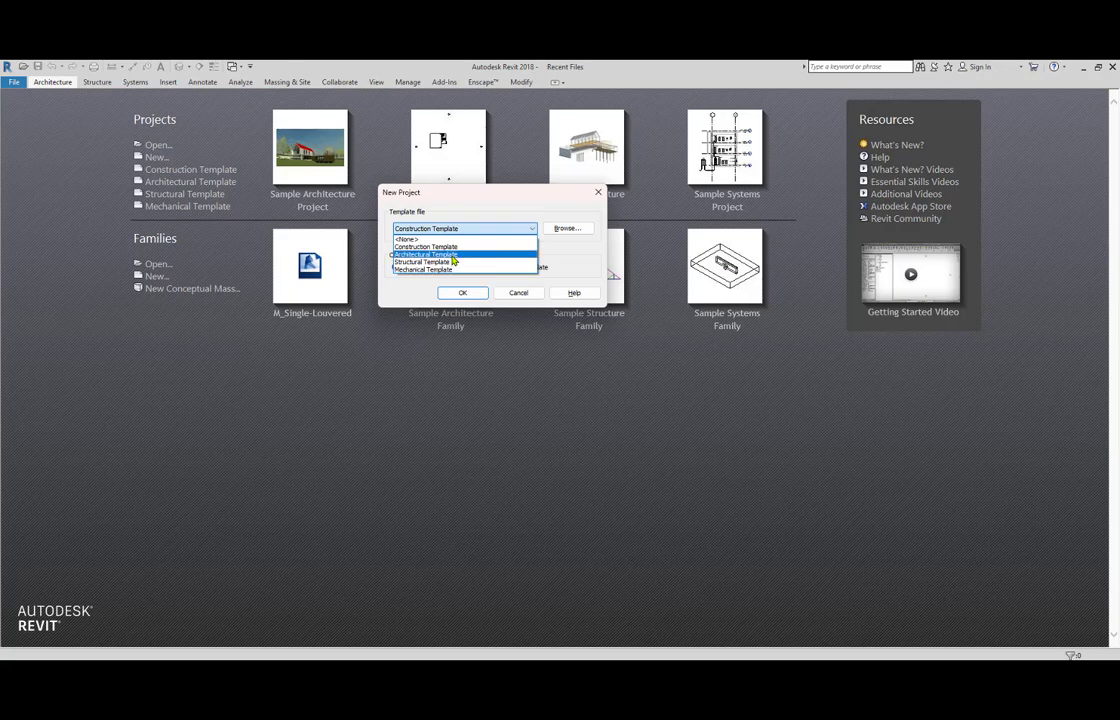
click(450, 255)
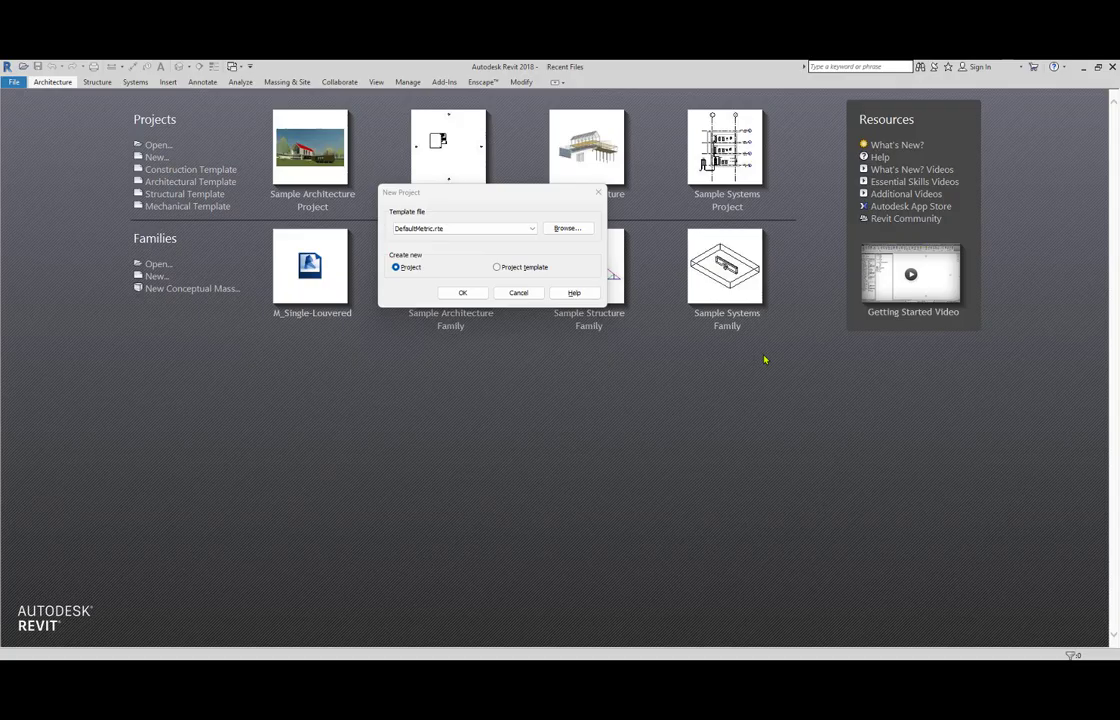
click(531, 229)
click(531, 229)
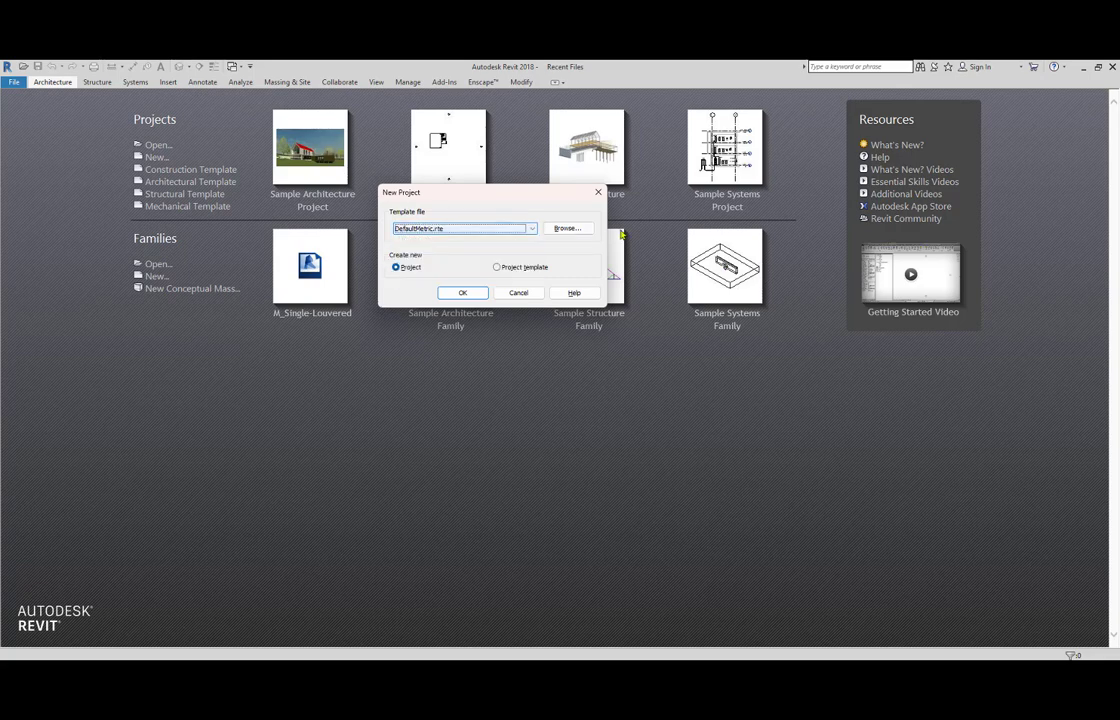
click(567, 228)
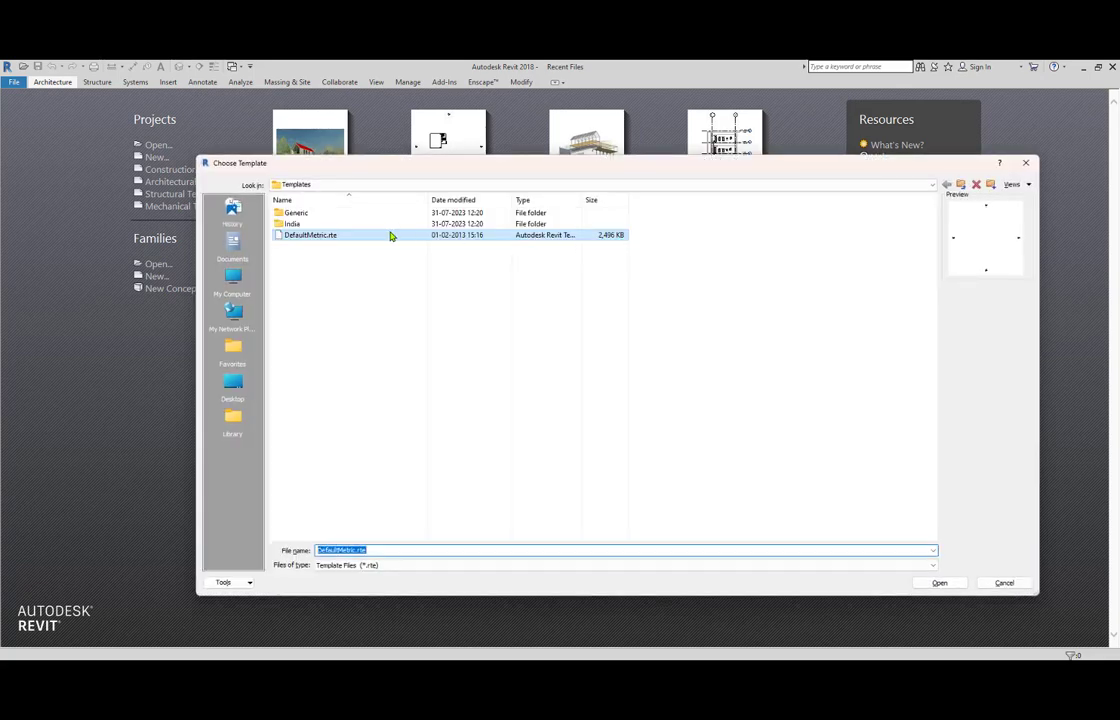
click(304, 237)
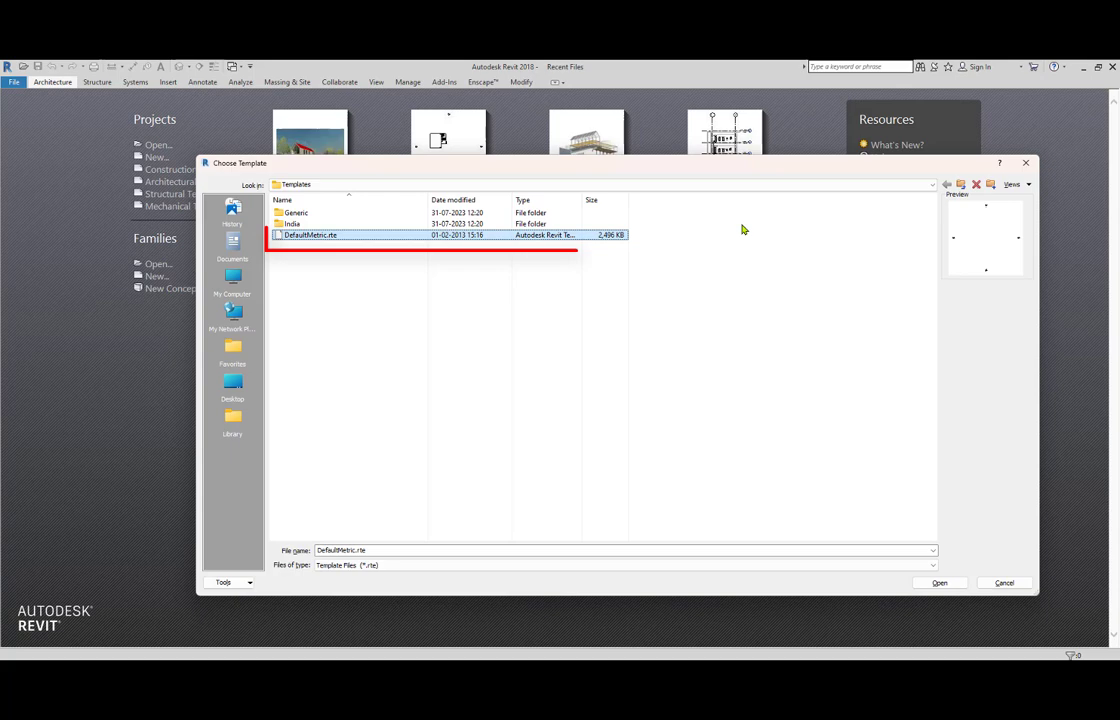
click(1026, 164)
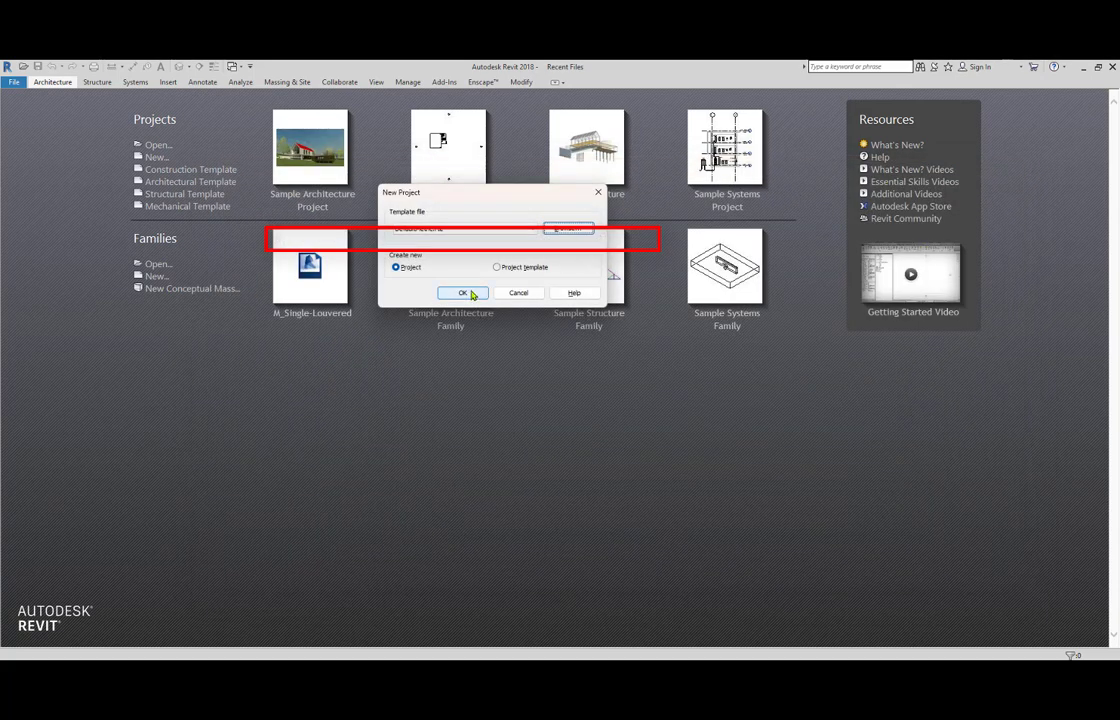
click(465, 293)
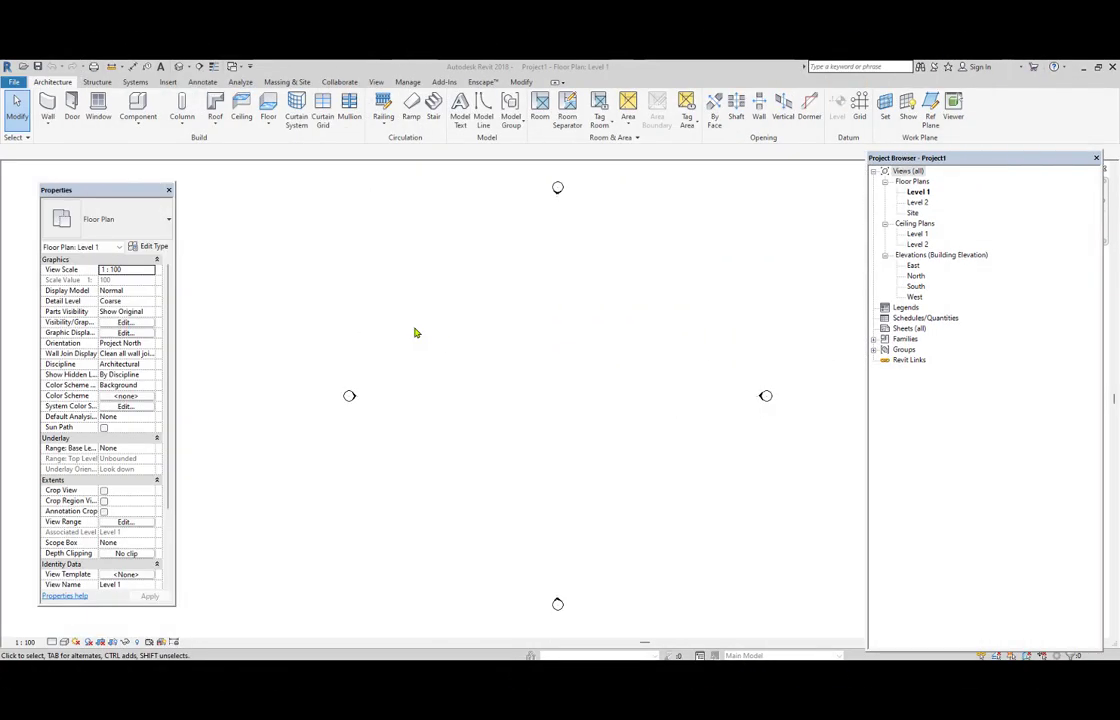
Examine the template choices for a new project and the options for opening an existing project, cancelling both.
click(15, 84)
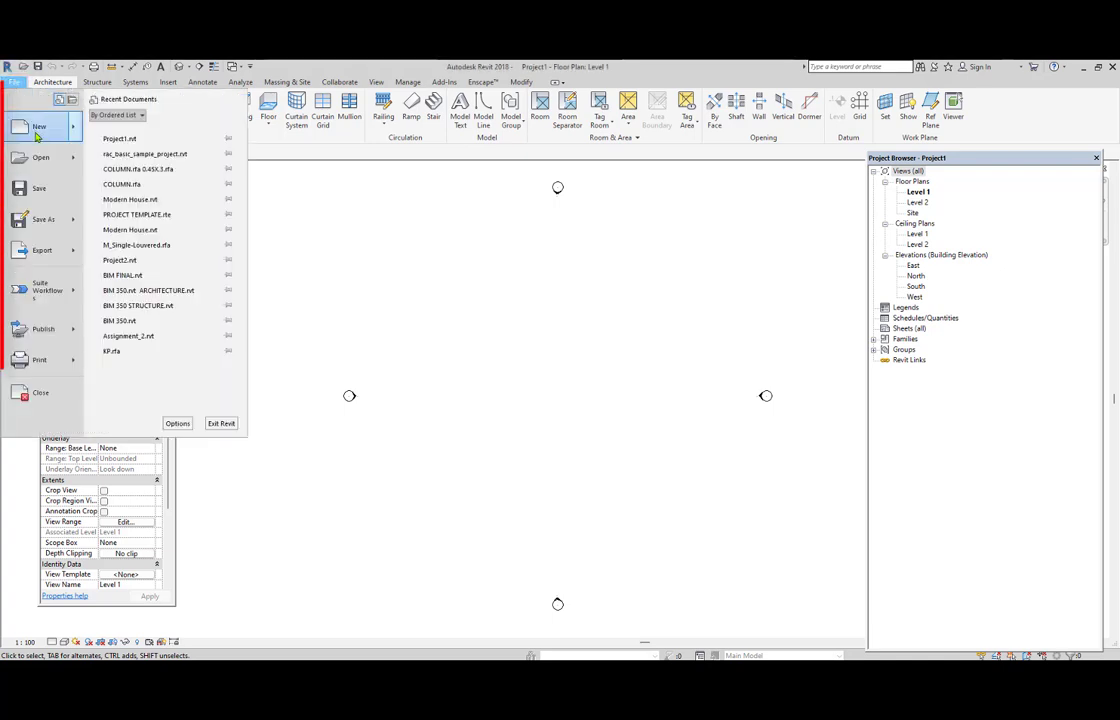
mouse_move(36, 136)
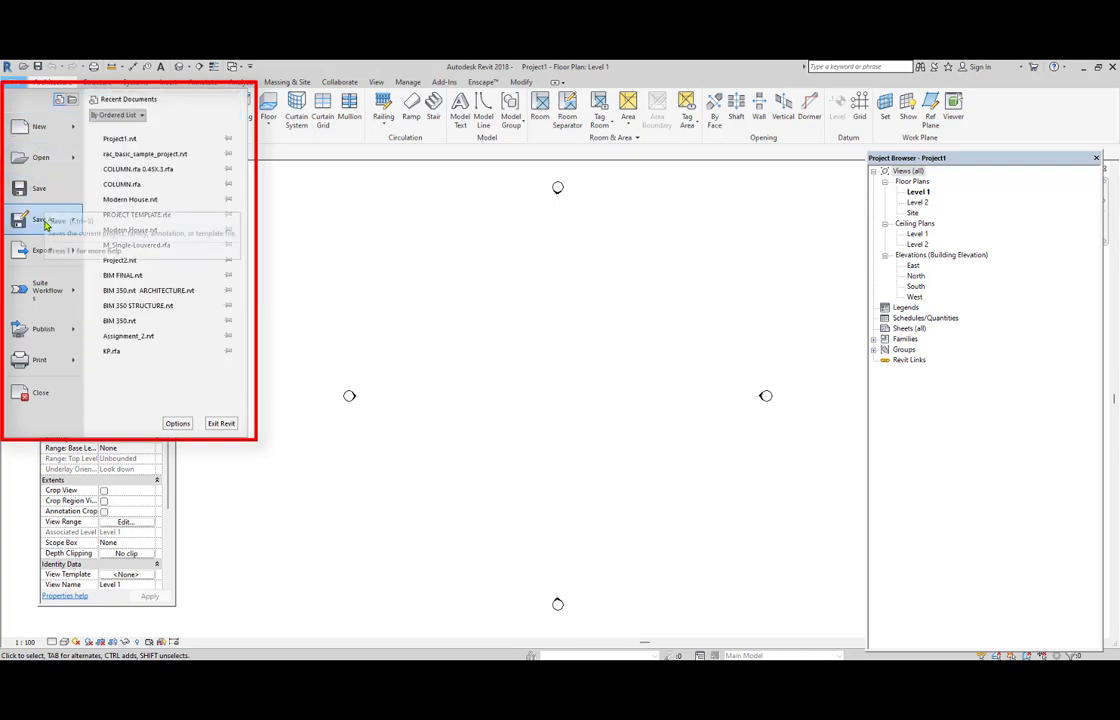
mouse_move(45, 256)
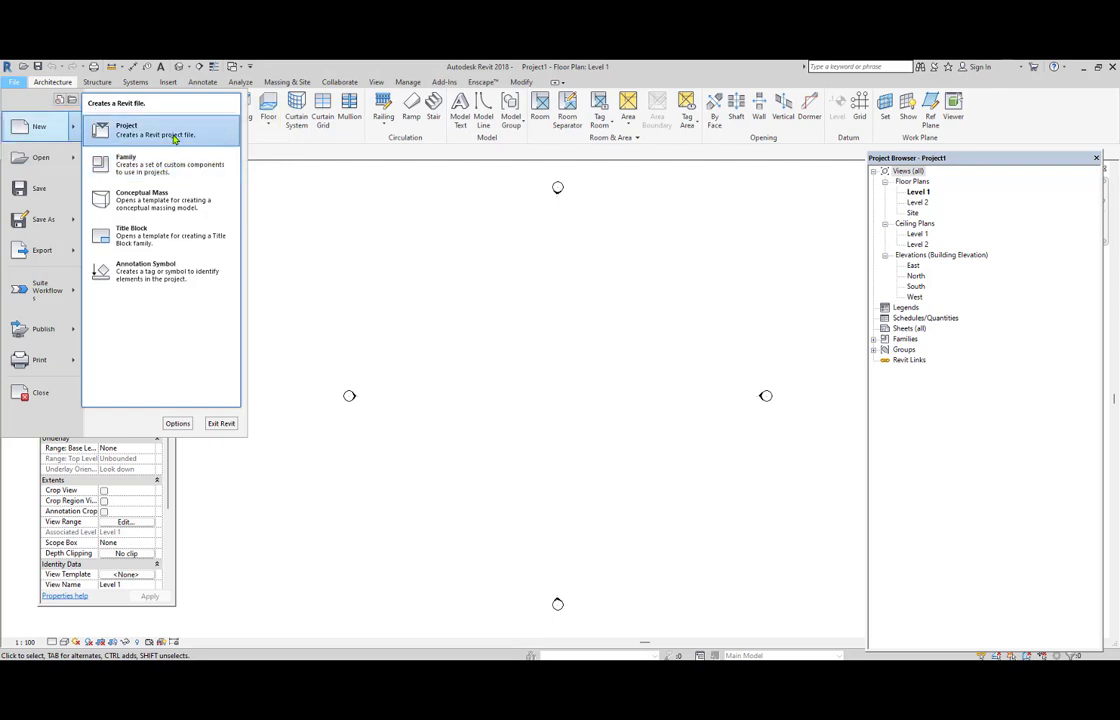
click(174, 134)
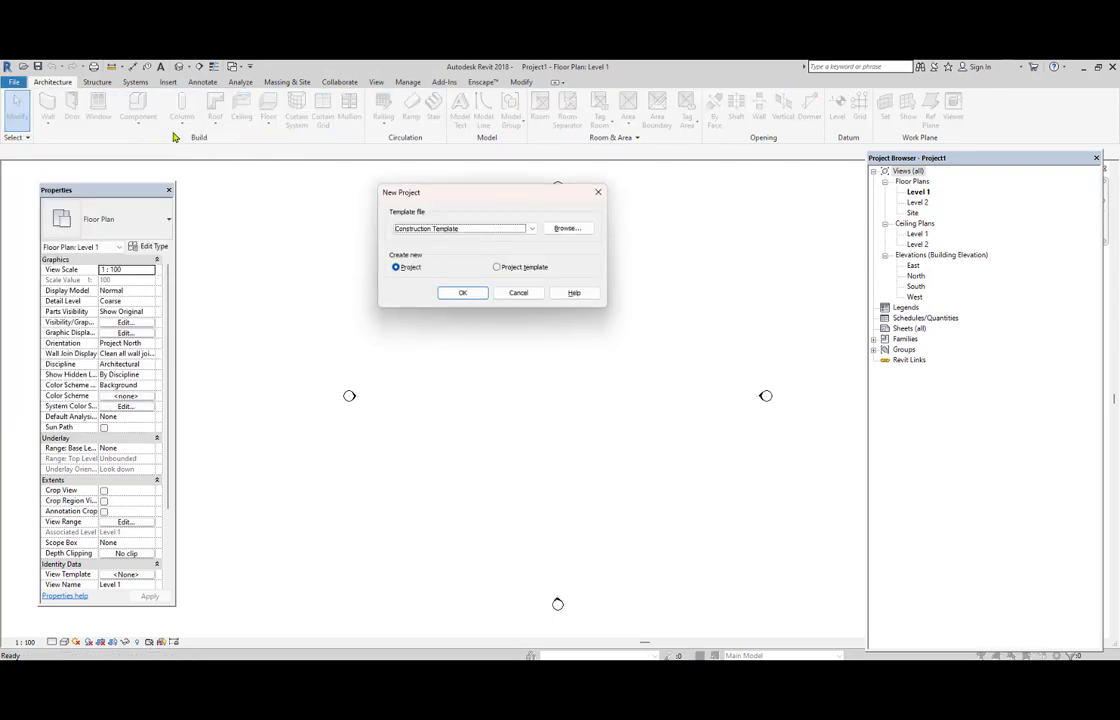
click(484, 233)
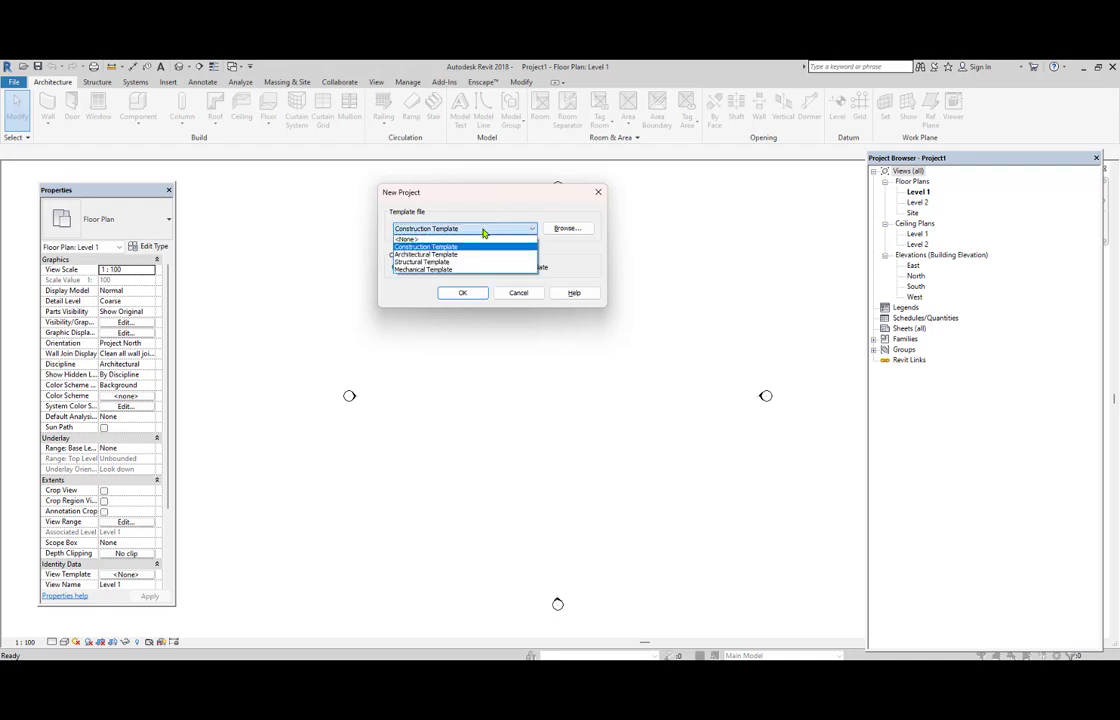
click(479, 257)
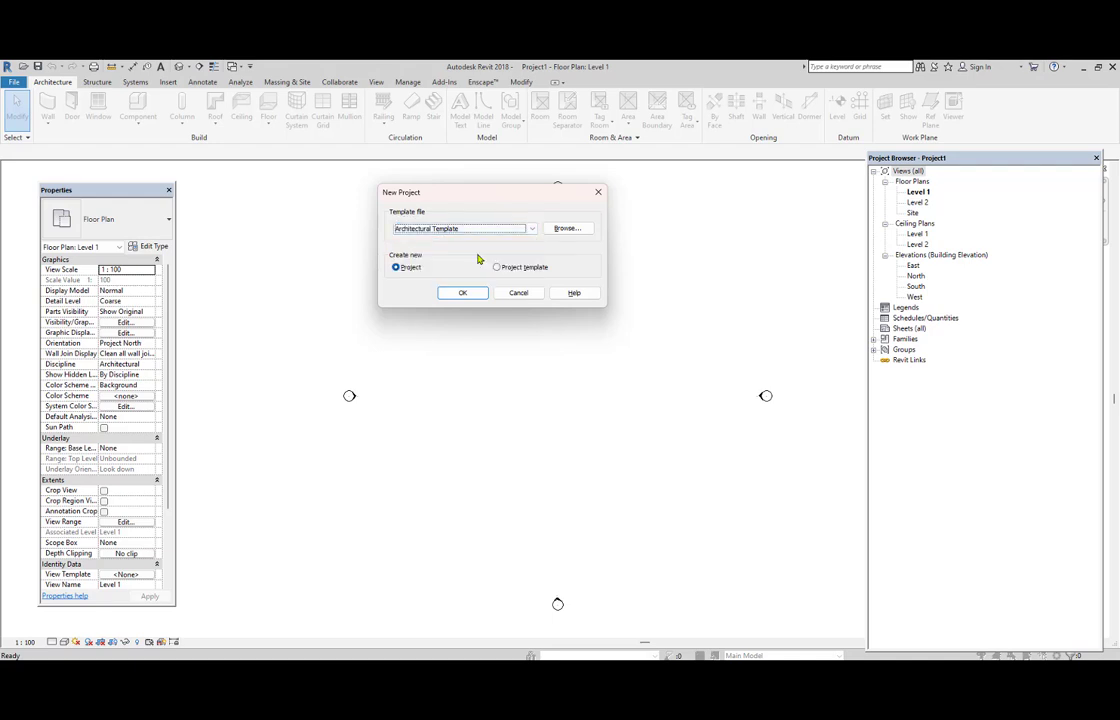
click(598, 193)
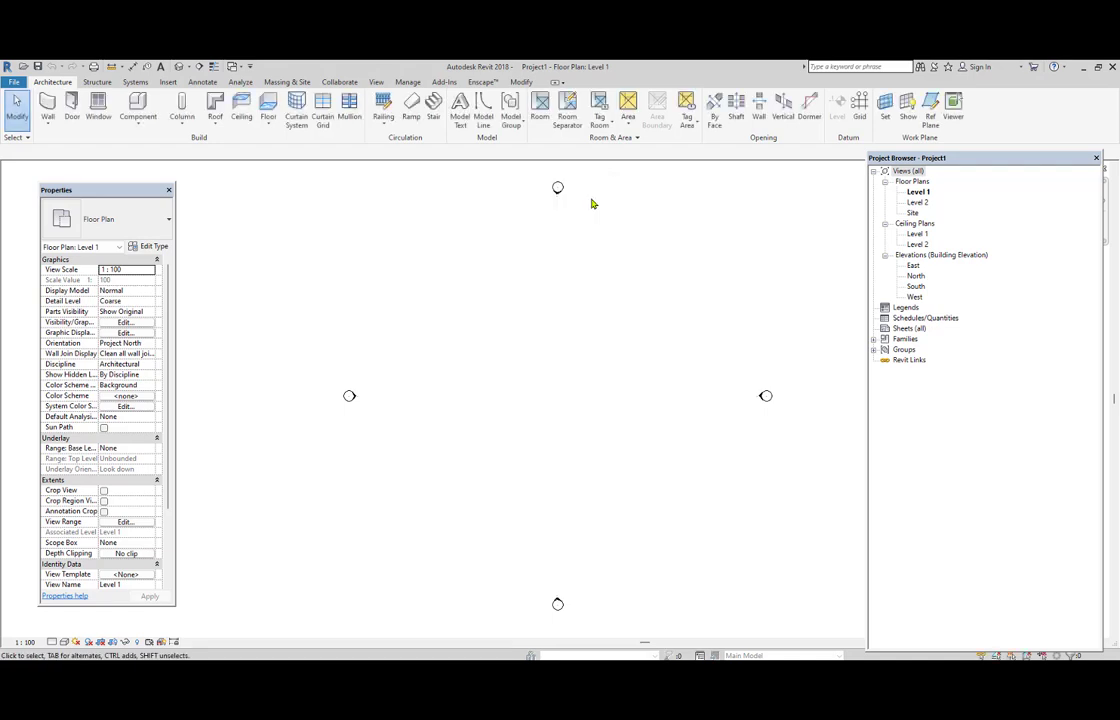
click(22, 81)
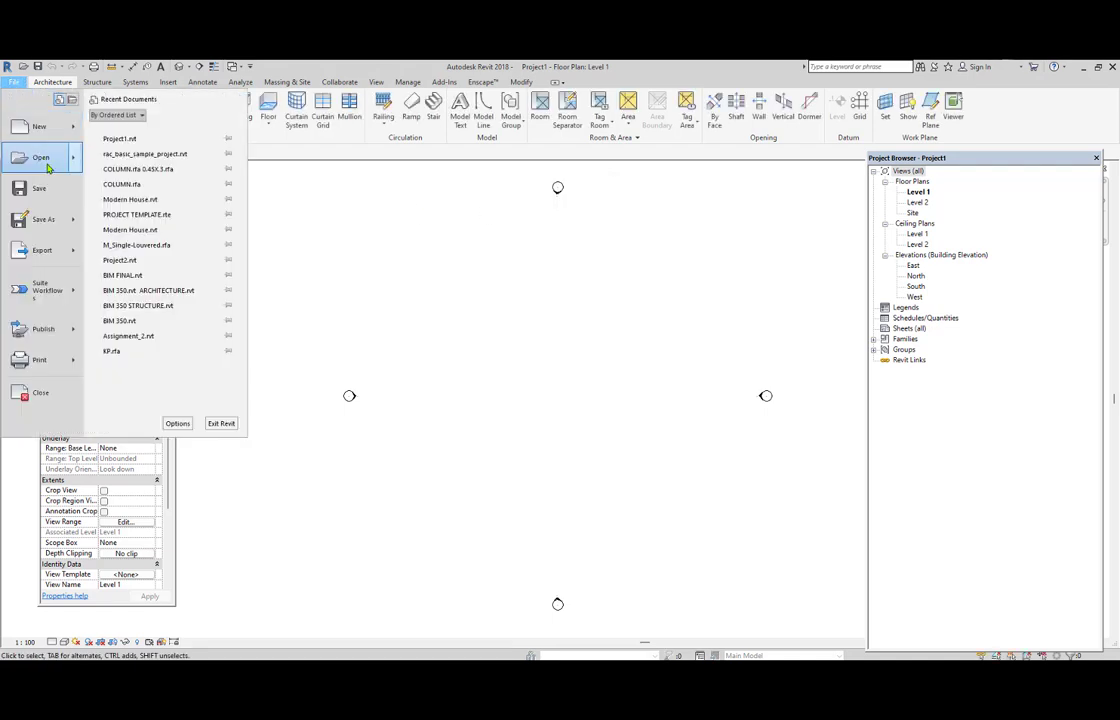
mouse_move(44, 160)
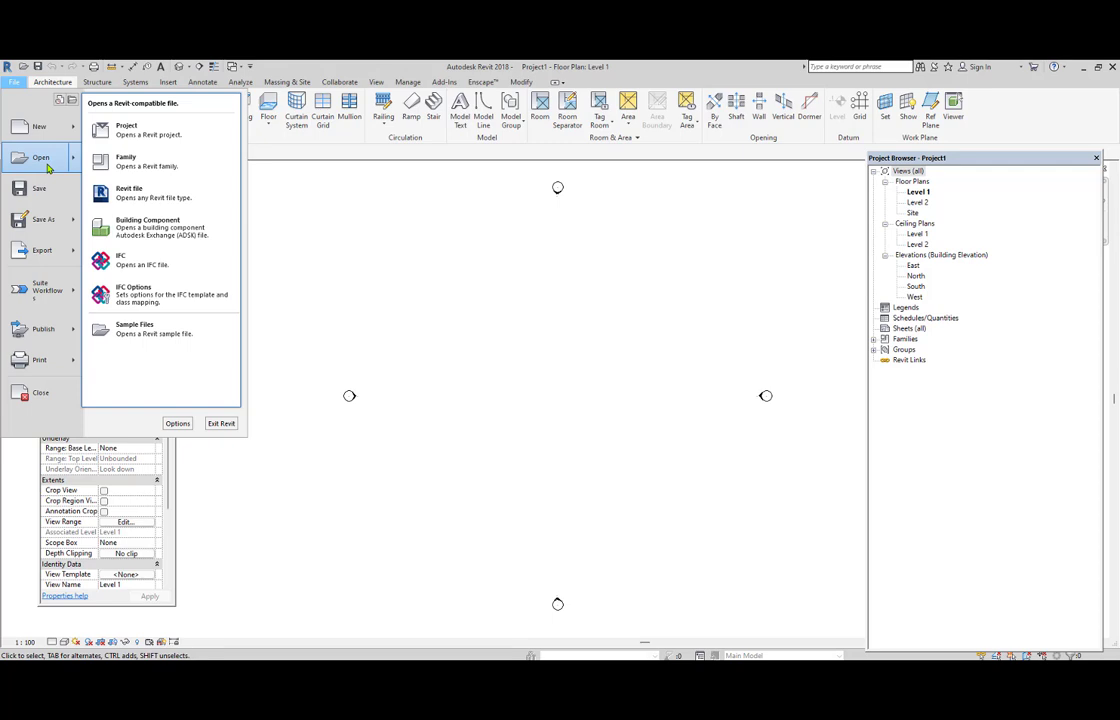
click(137, 138)
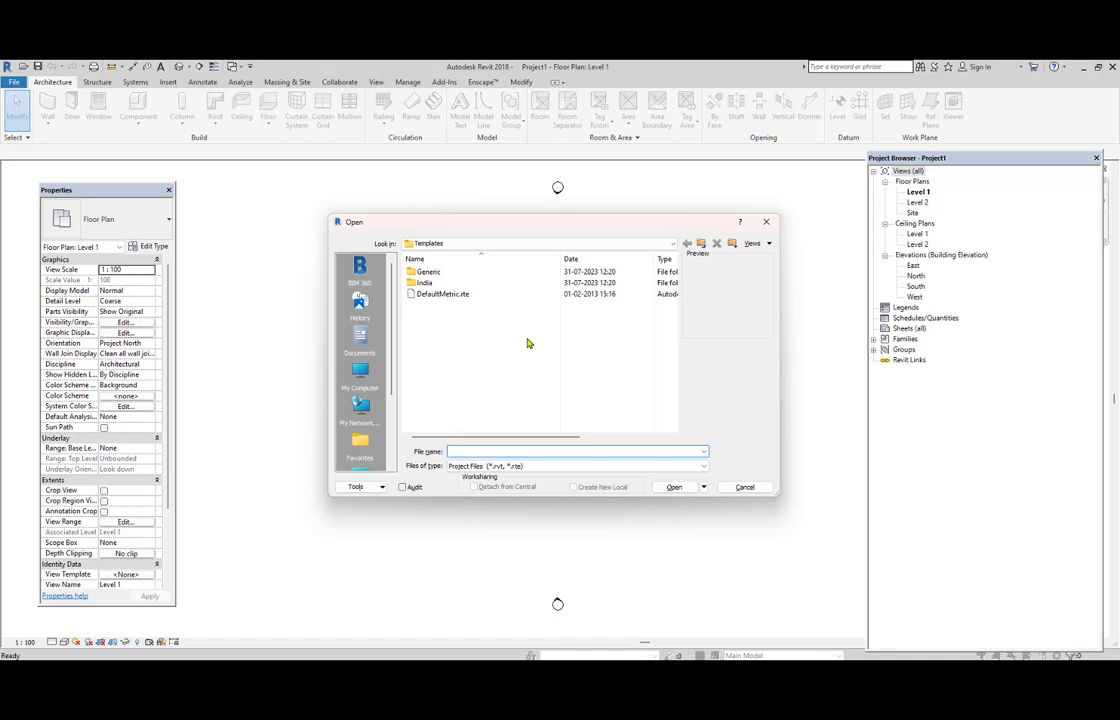
click(766, 221)
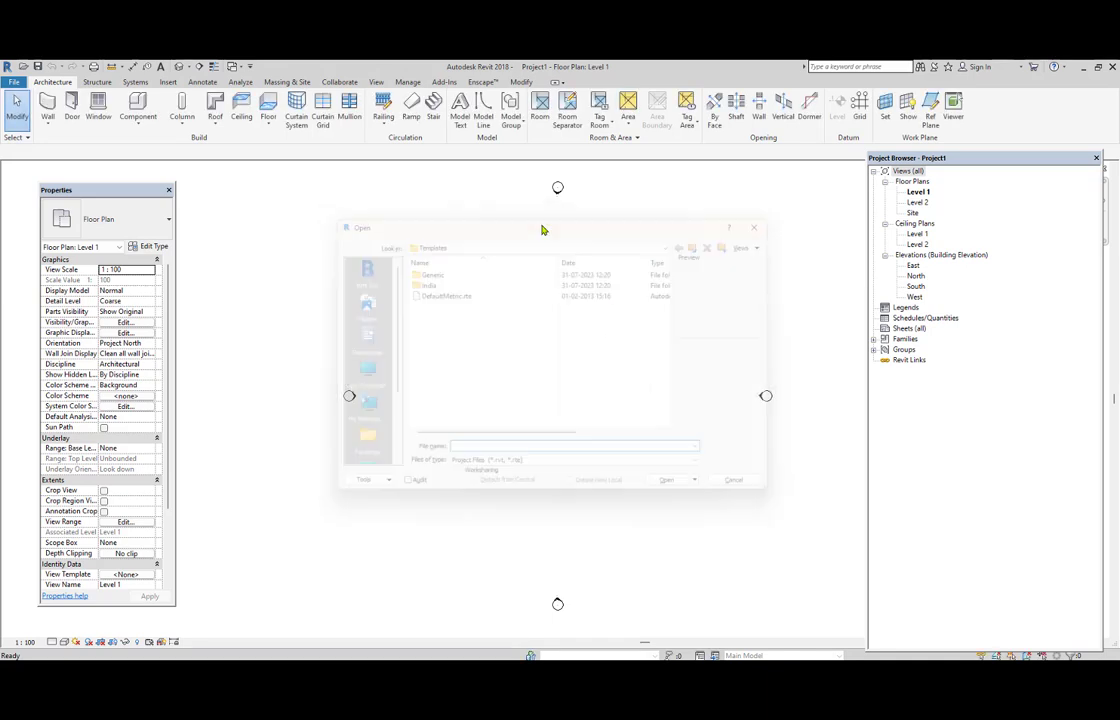
Start saving the project under a new name and create a folder named REVIT PROJECTS inside Templates.
click(15, 81)
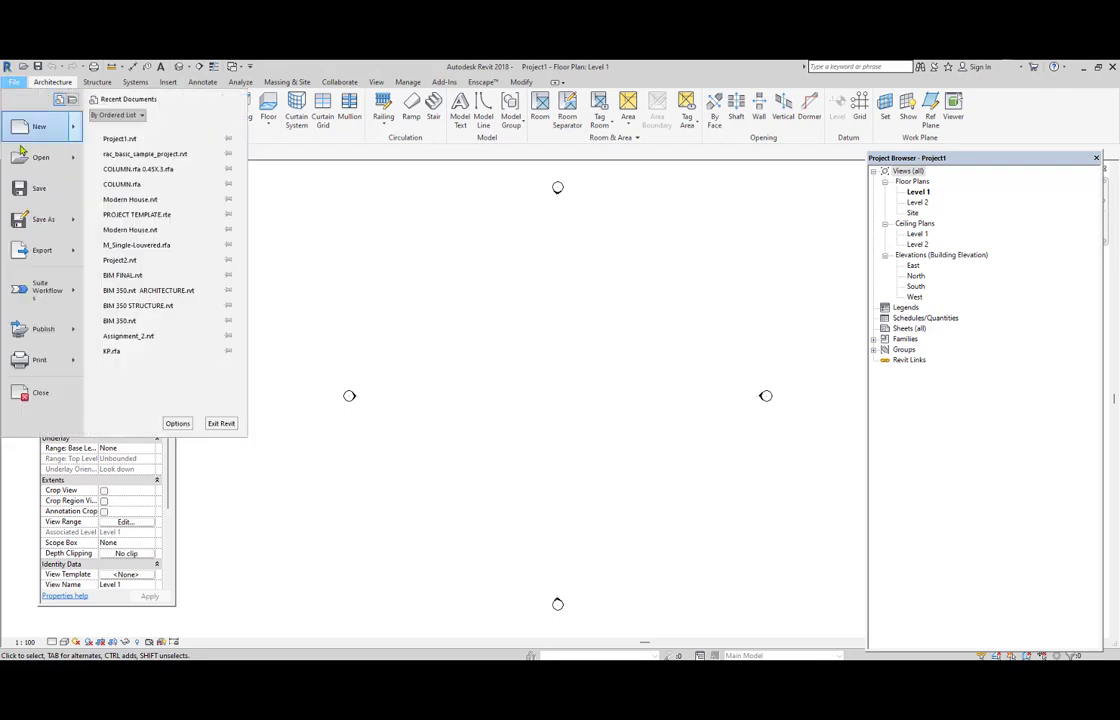
mouse_move(42, 223)
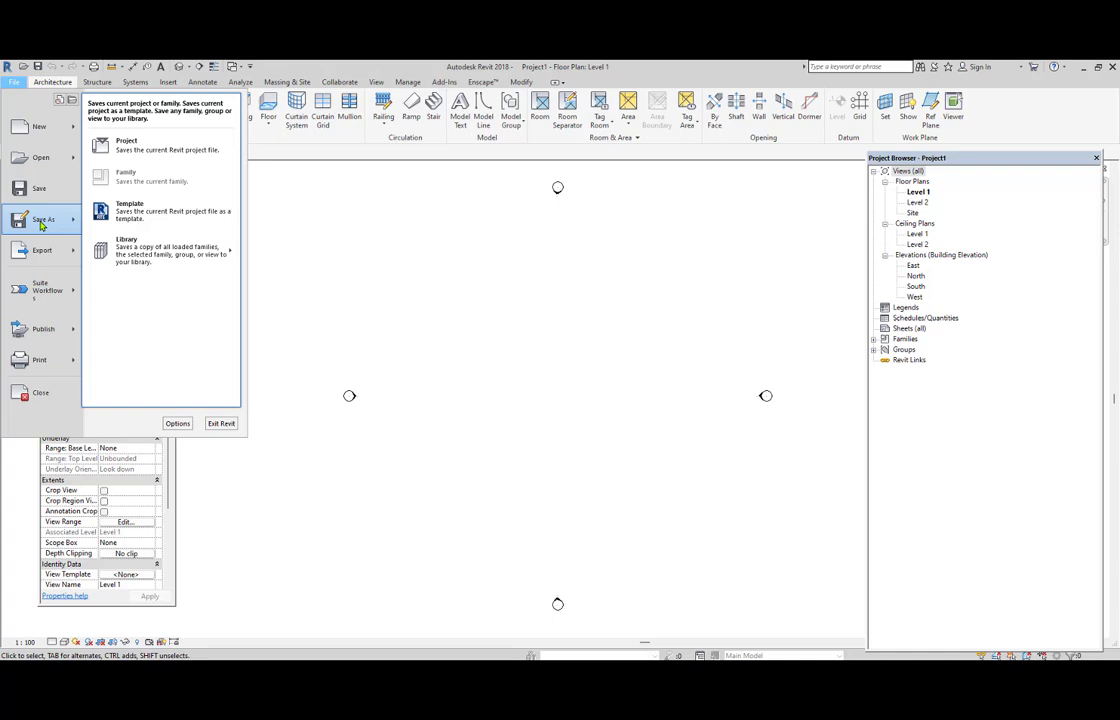
click(150, 148)
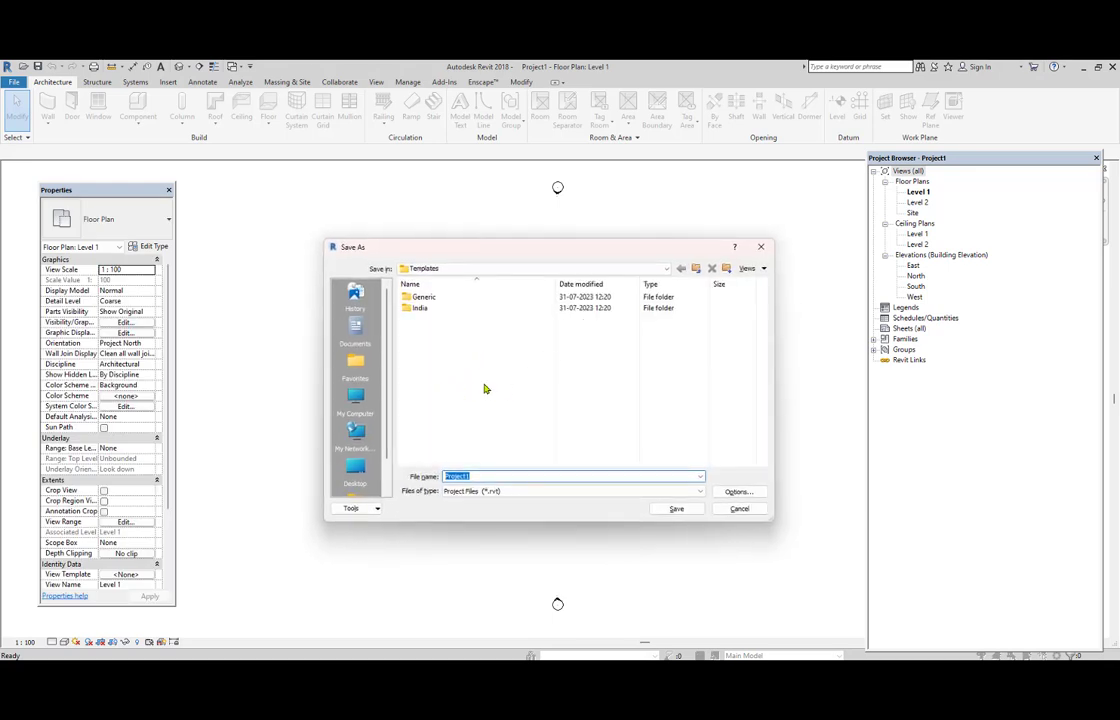
click(726, 268)
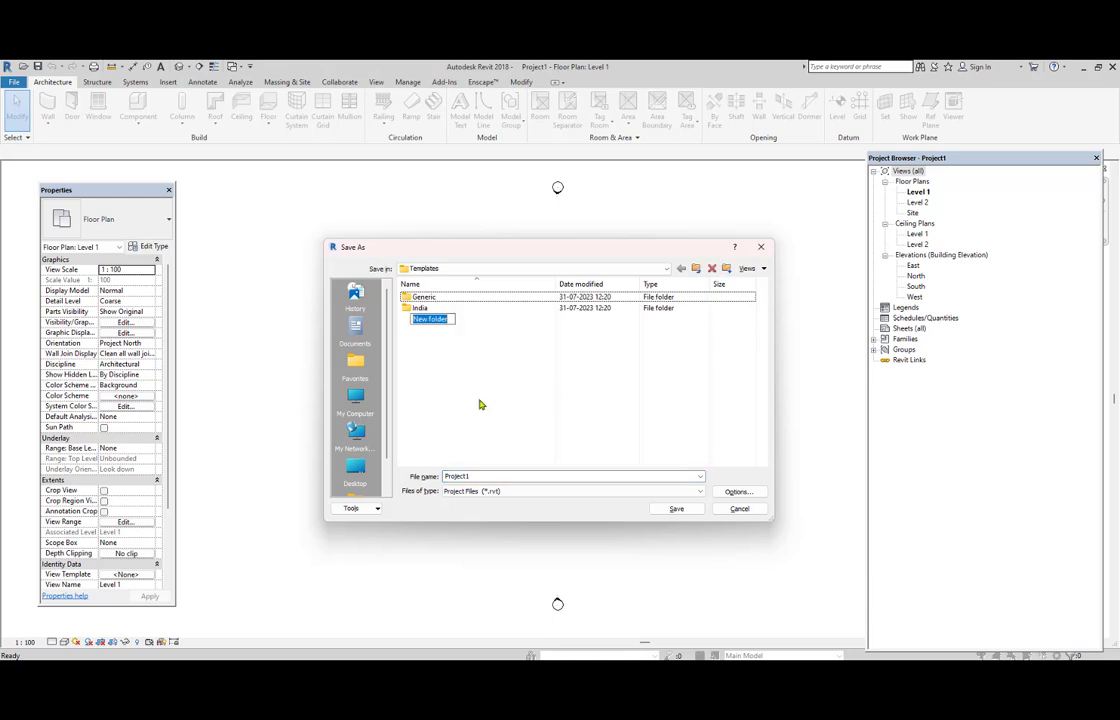
text(RE)
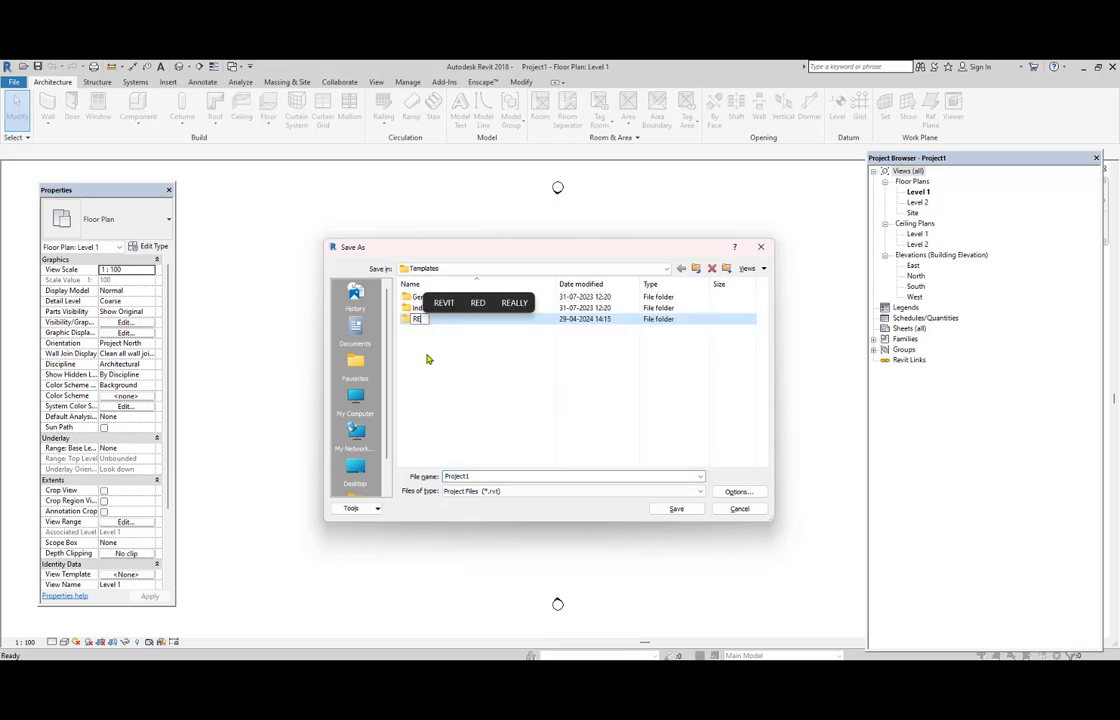
text(VIT PROJECTS)
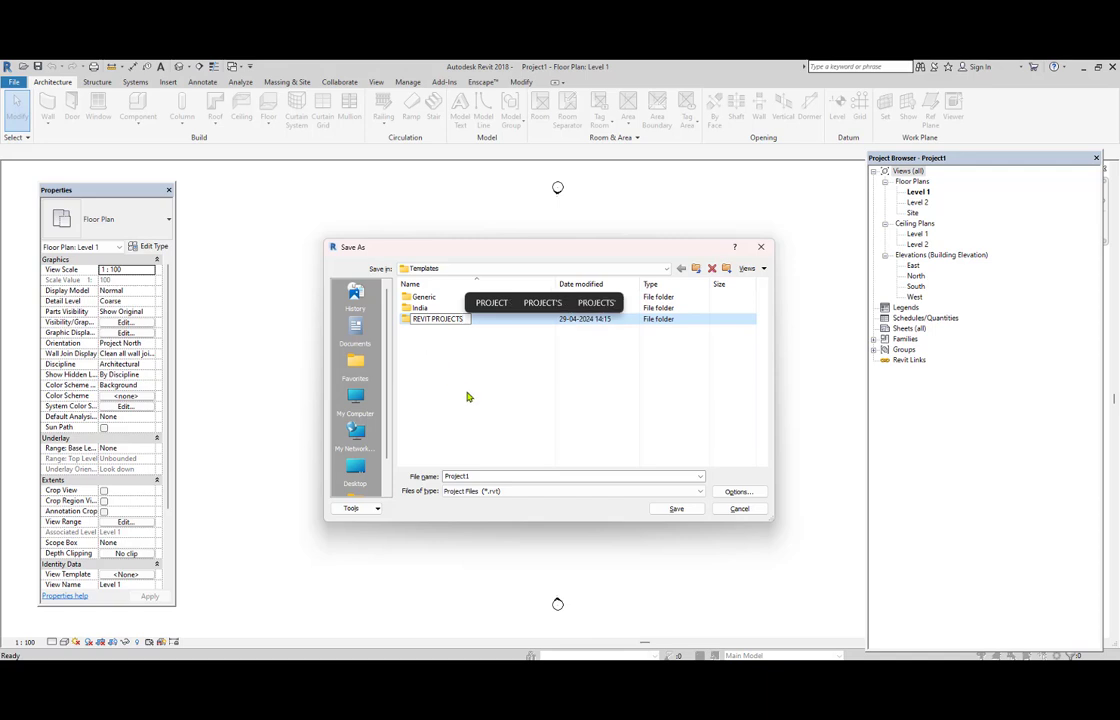
key(Return)
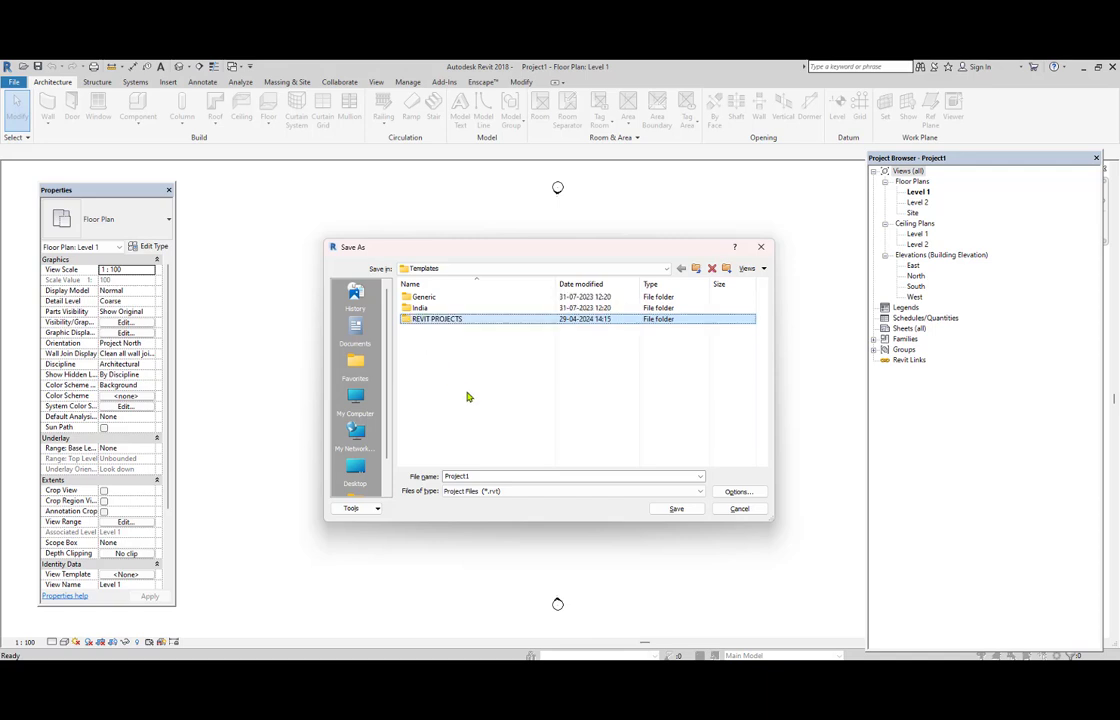
Check which file types the project can be saved as, and abandon the save.
double_click(480, 476)
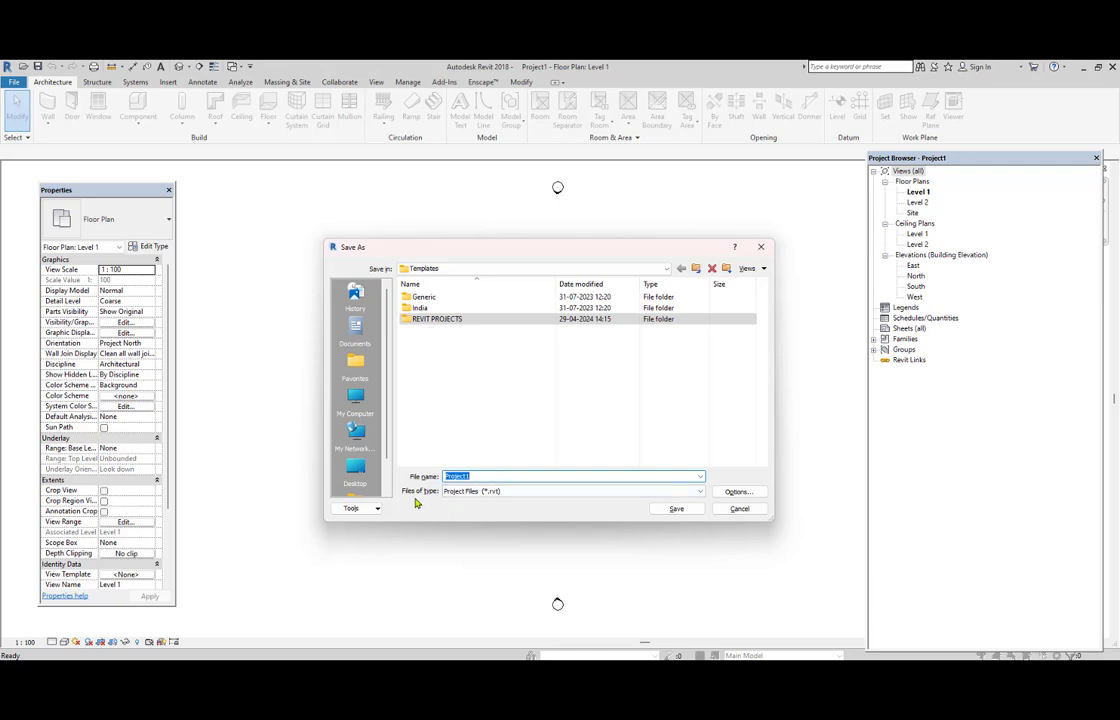
click(544, 492)
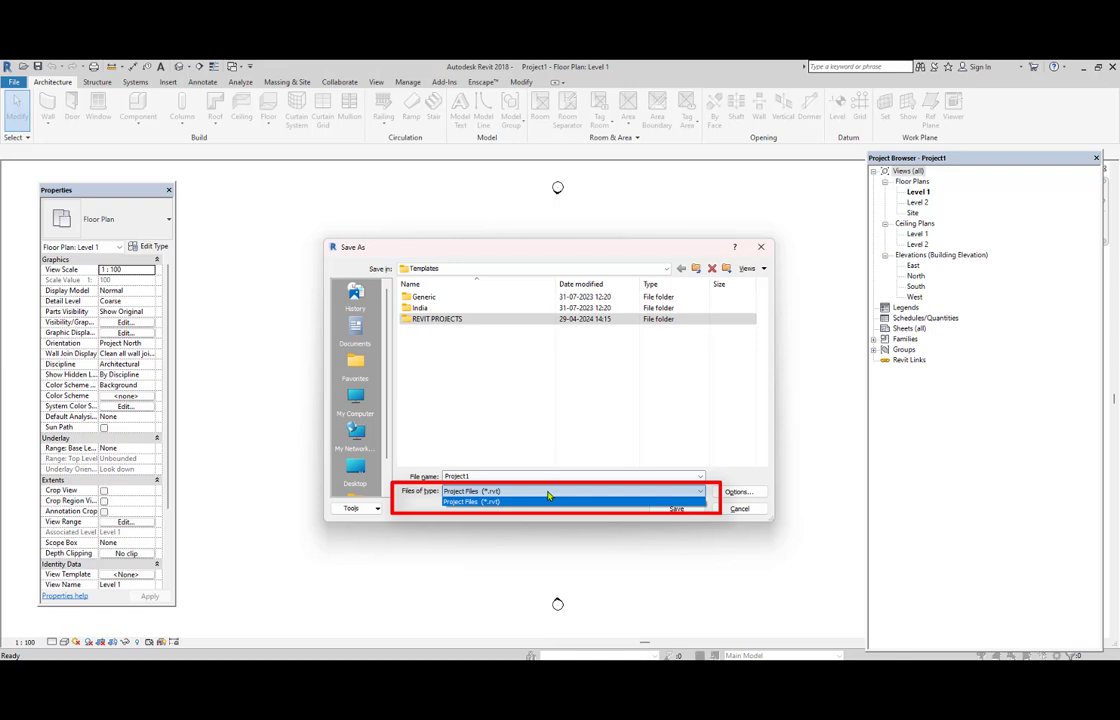
click(556, 501)
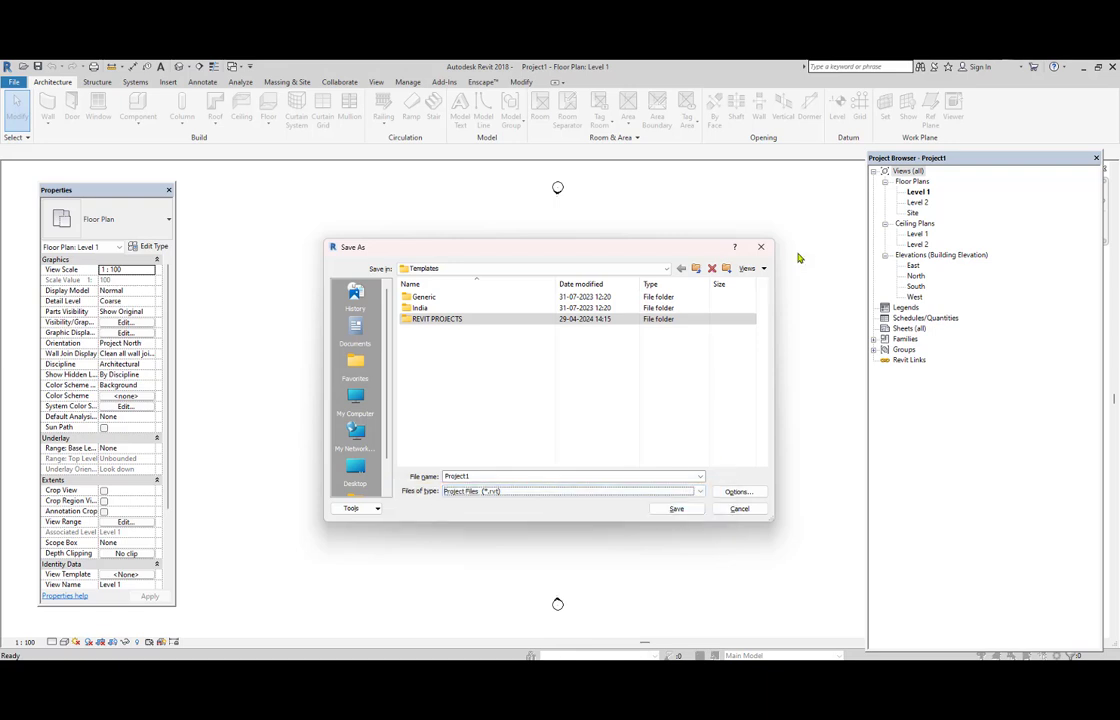
click(760, 246)
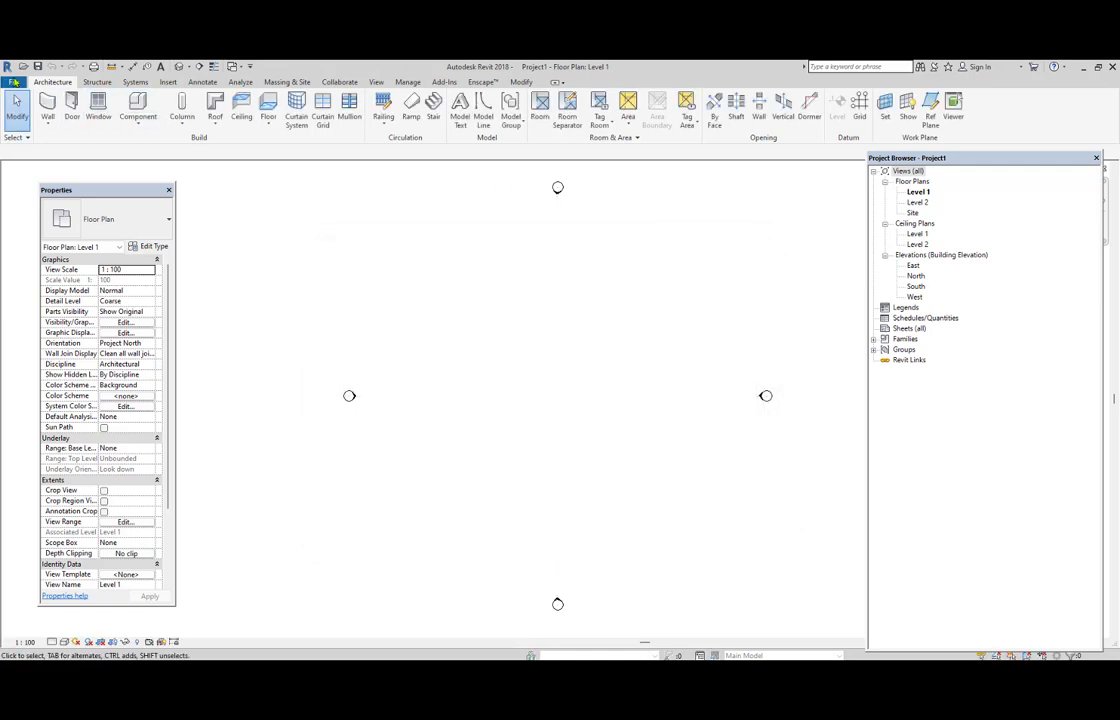
click(15, 82)
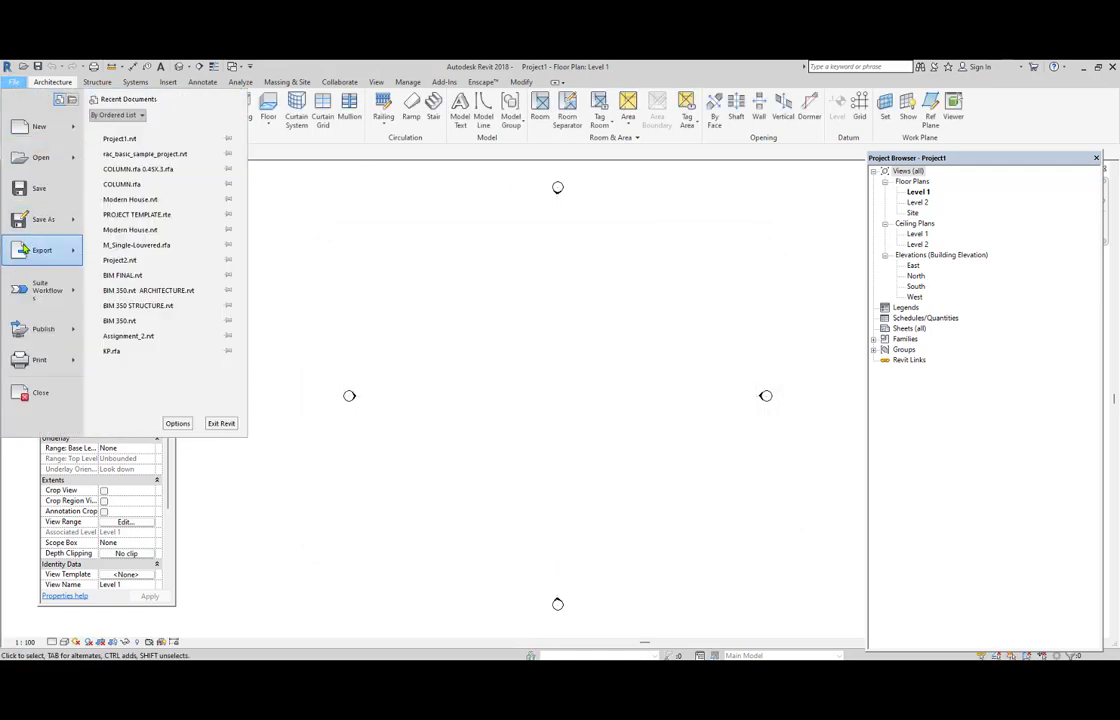
mouse_move(24, 251)
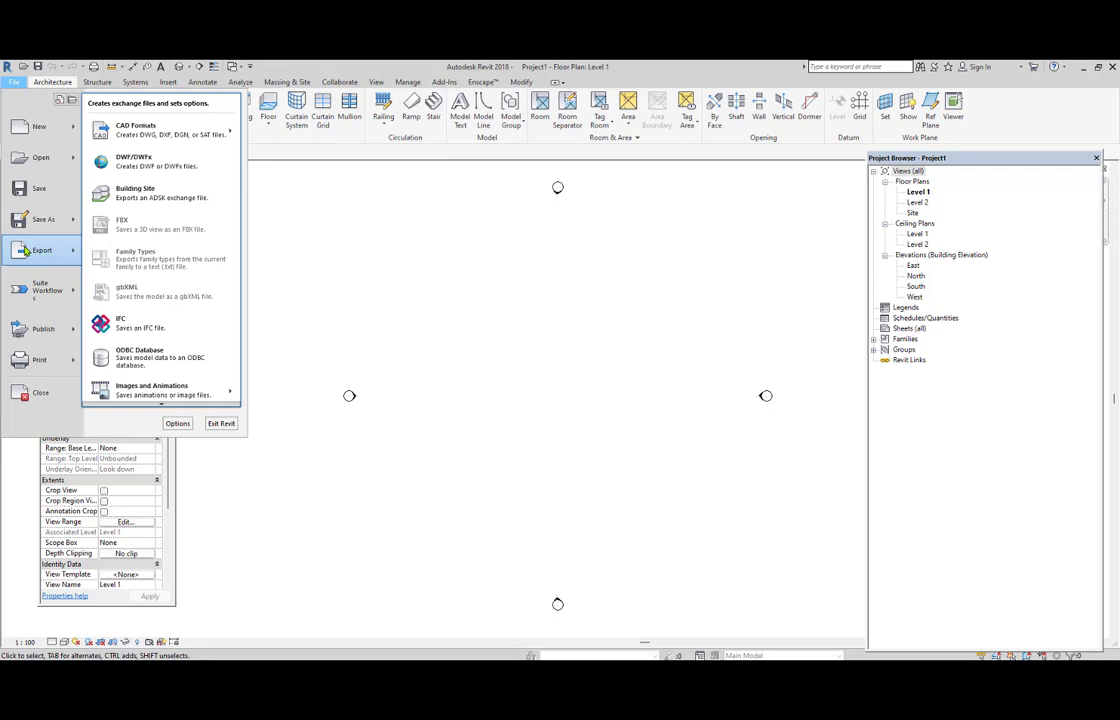
click(462, 248)
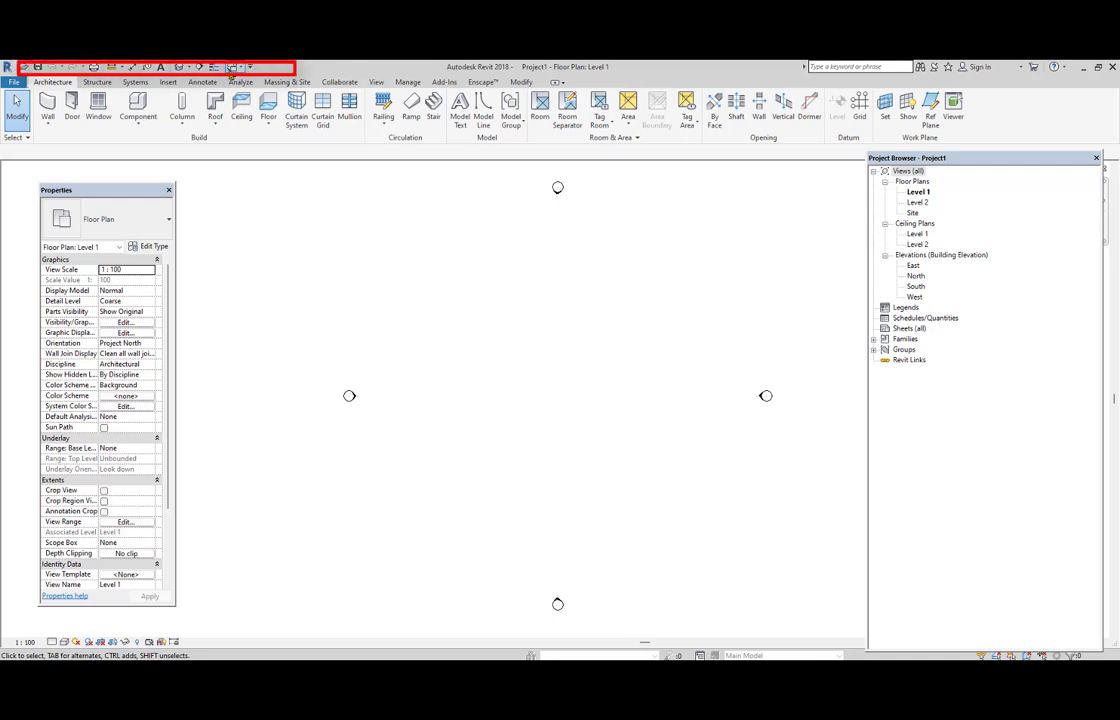
click(250, 68)
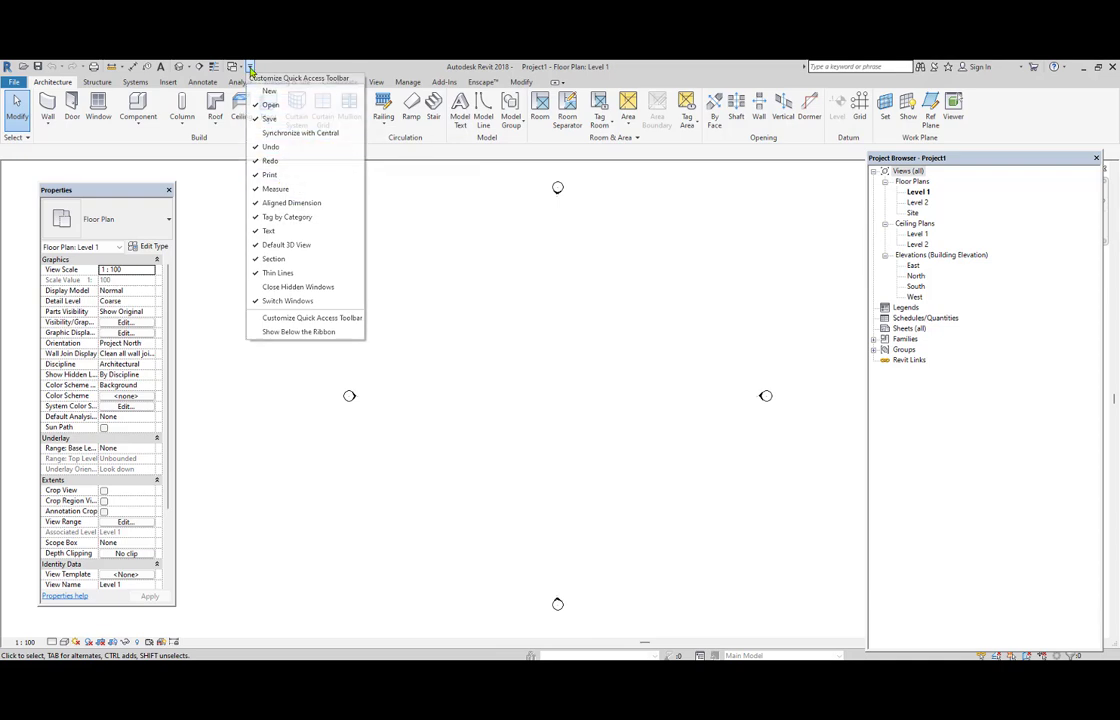
click(251, 67)
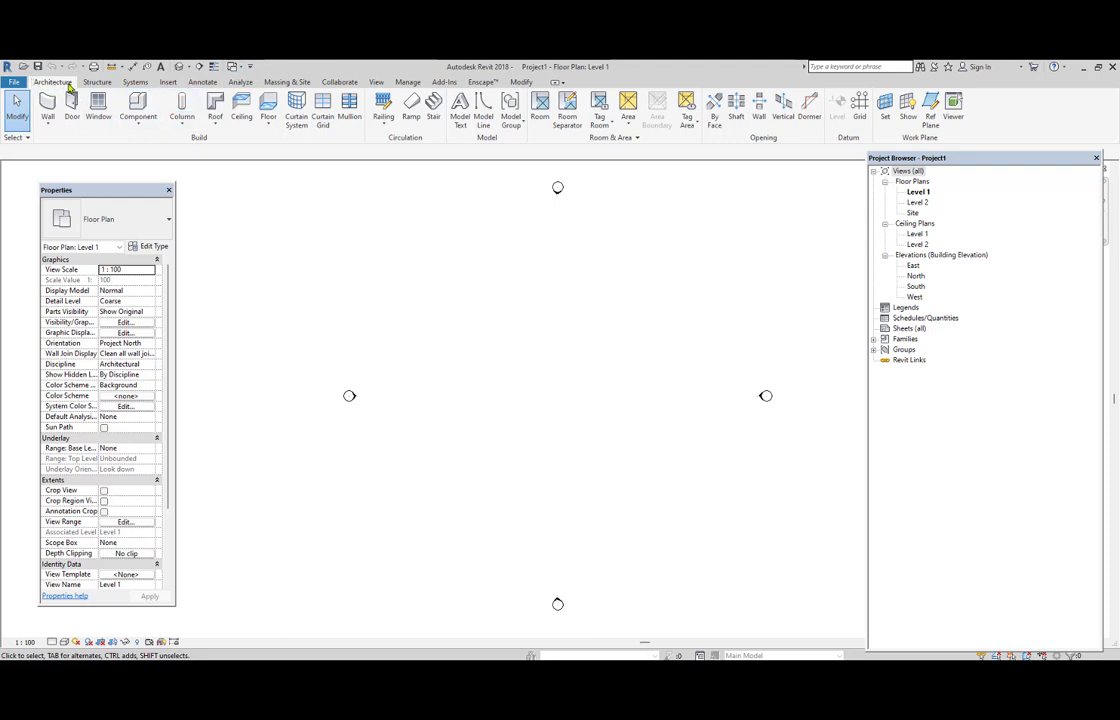
Examine the sets of architecture, structure and systems modelling tools, ending with the architecture tools.
click(131, 84)
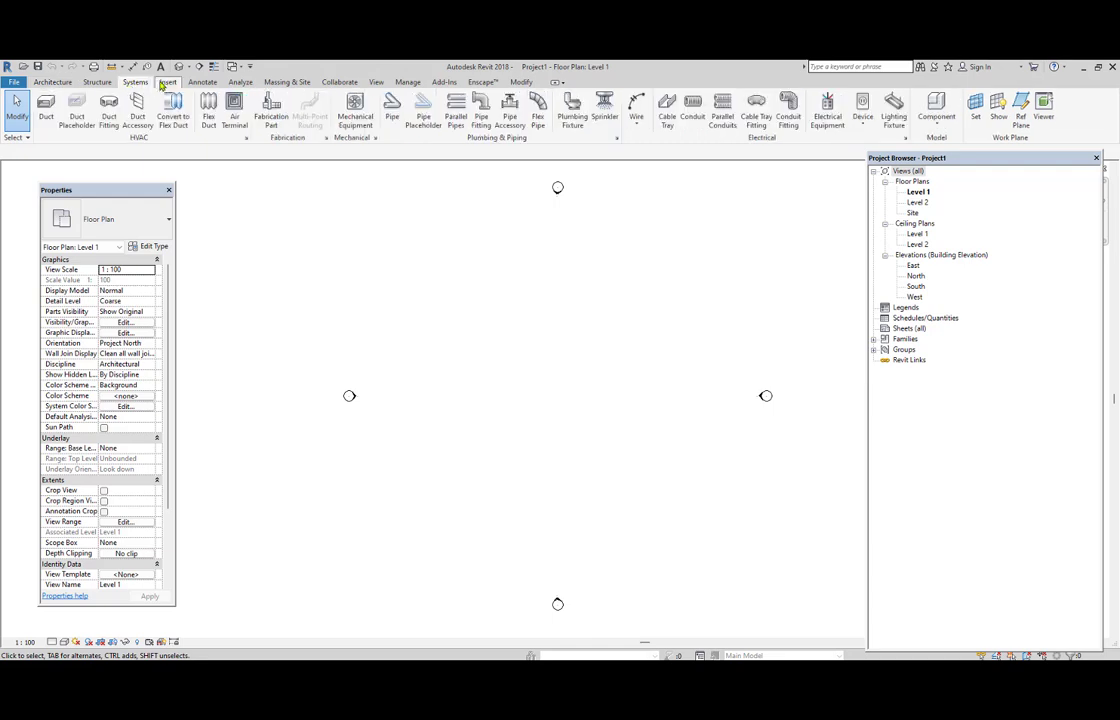
click(166, 83)
click(58, 83)
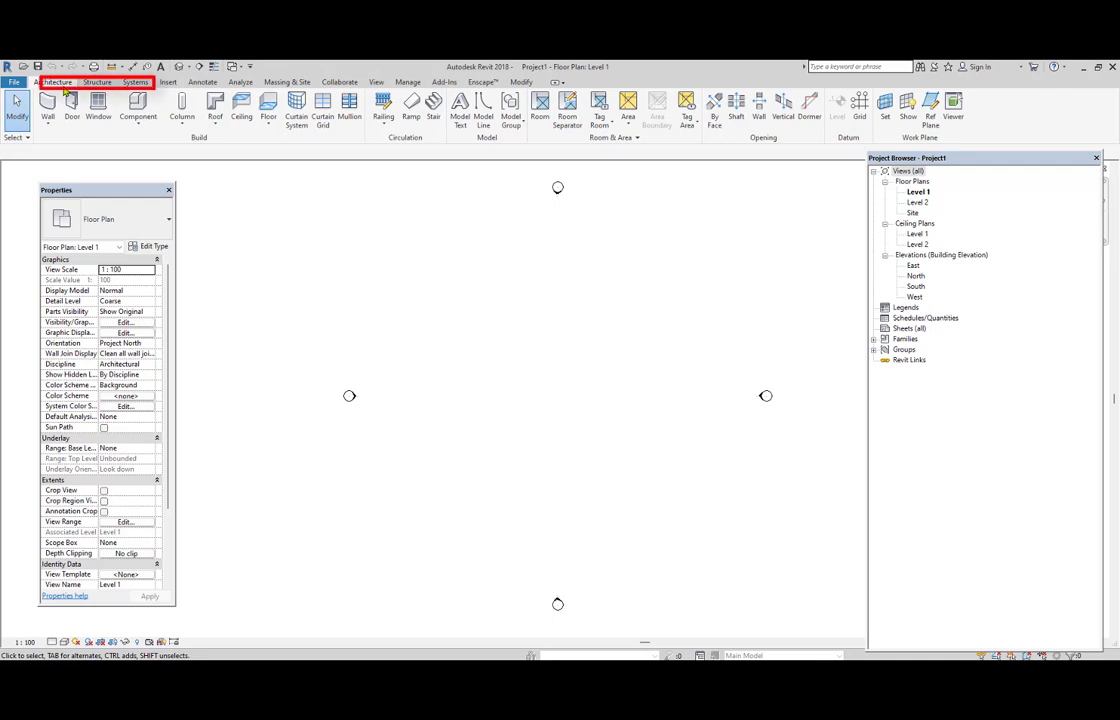
click(97, 83)
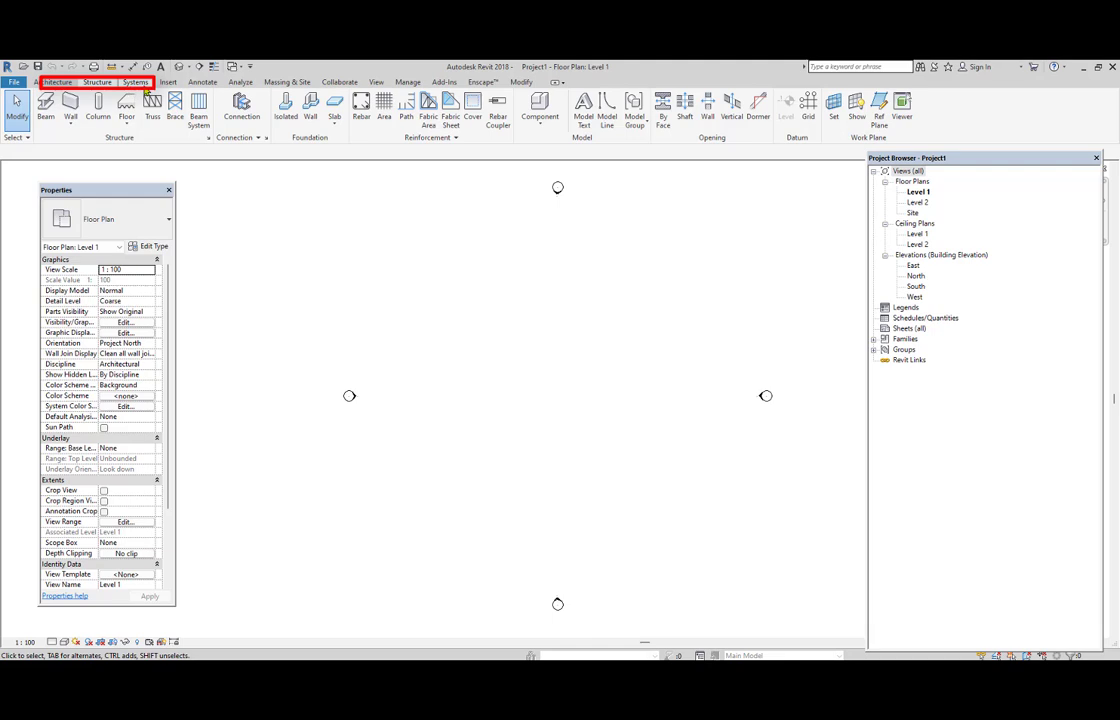
click(136, 82)
click(56, 82)
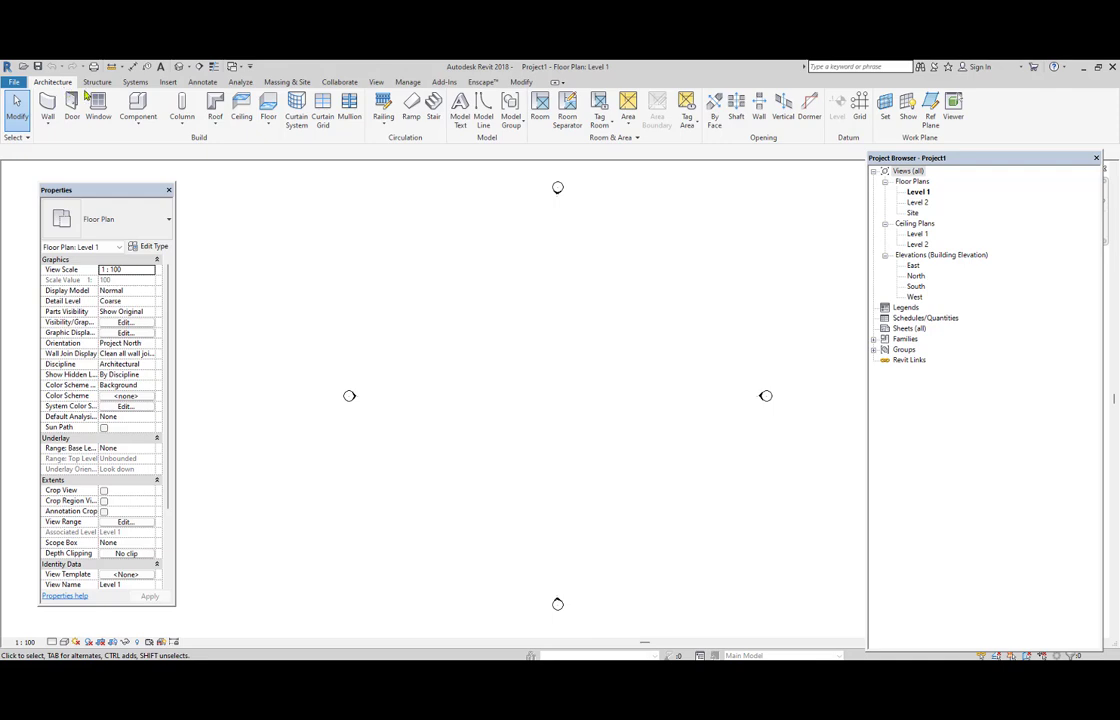
Look through the insert, annotate, analyze, massing and site, collaborate, view and modify tools, and return to the architecture tools.
click(168, 83)
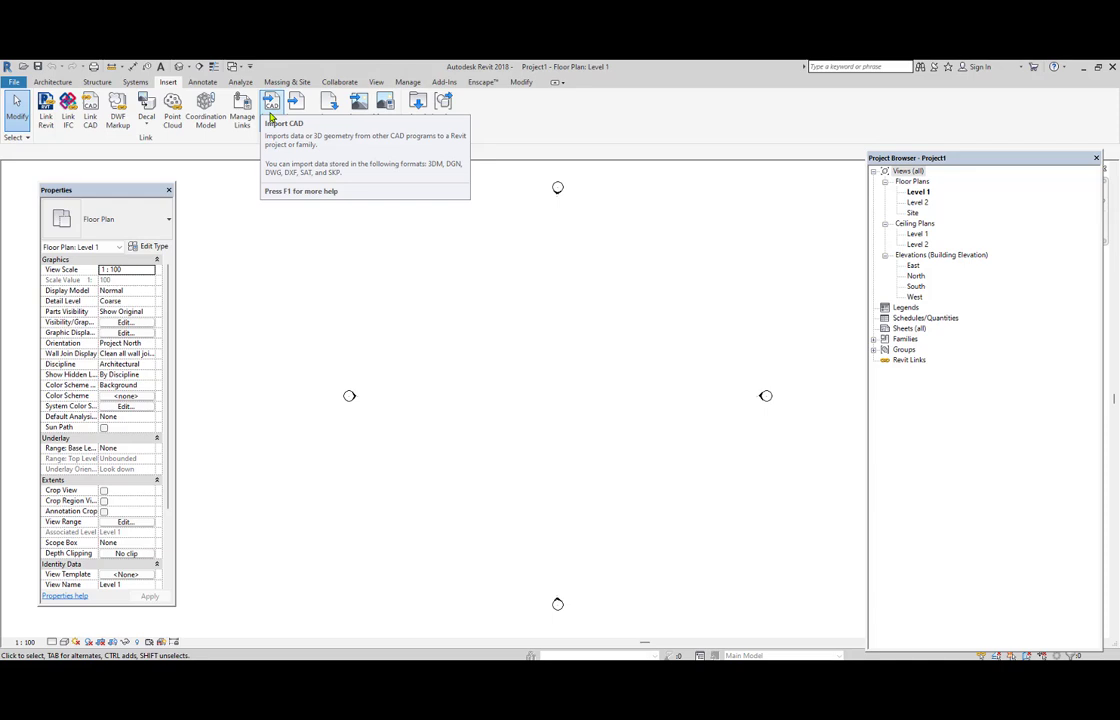
click(203, 82)
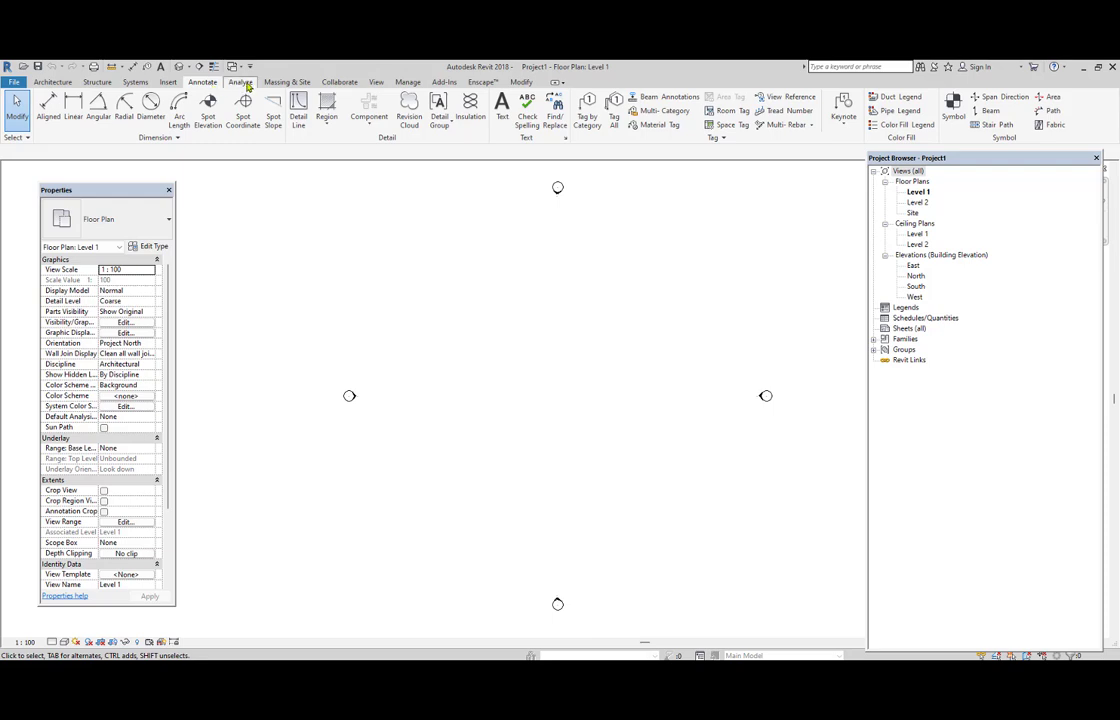
click(240, 82)
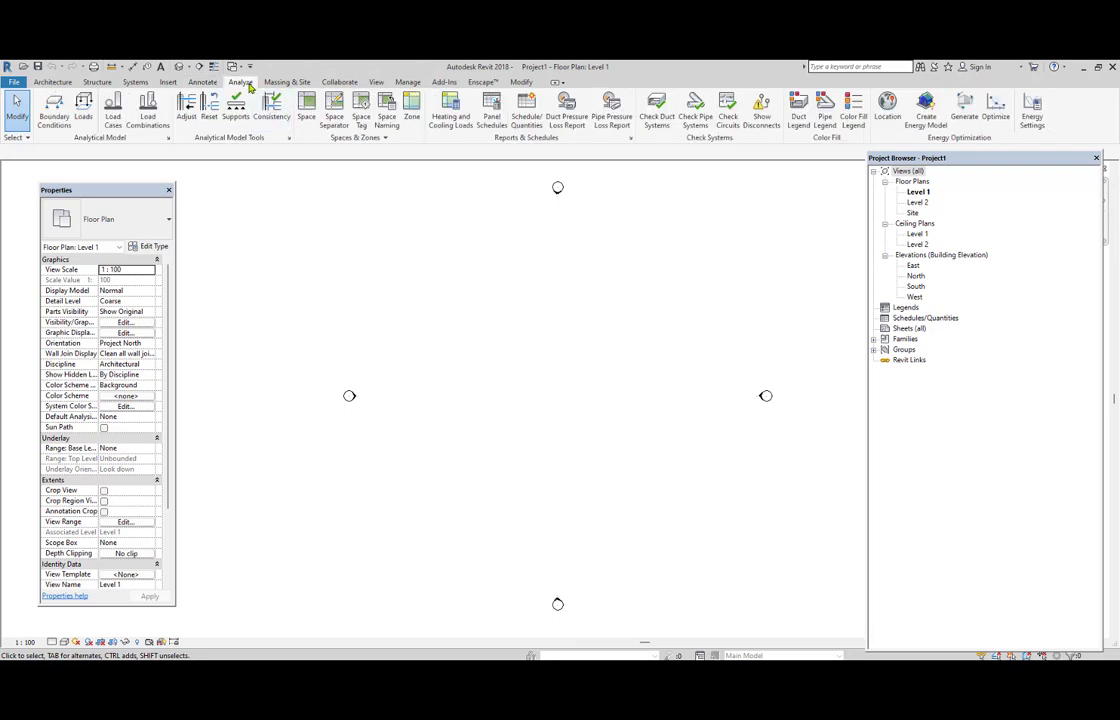
click(304, 84)
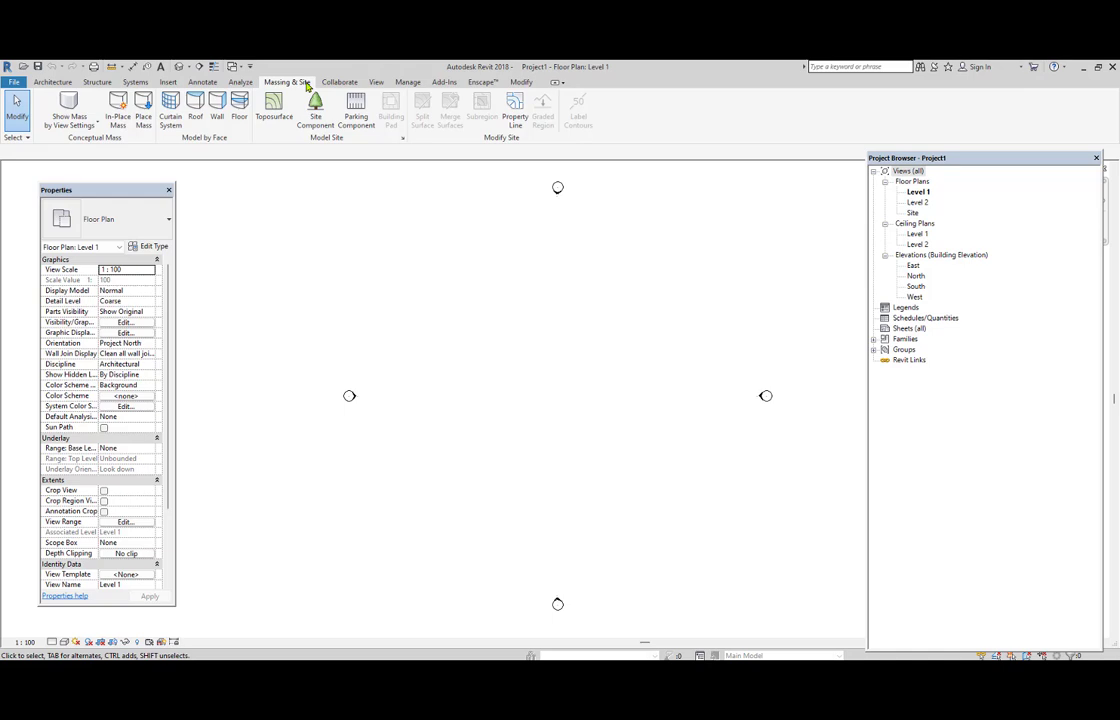
click(340, 84)
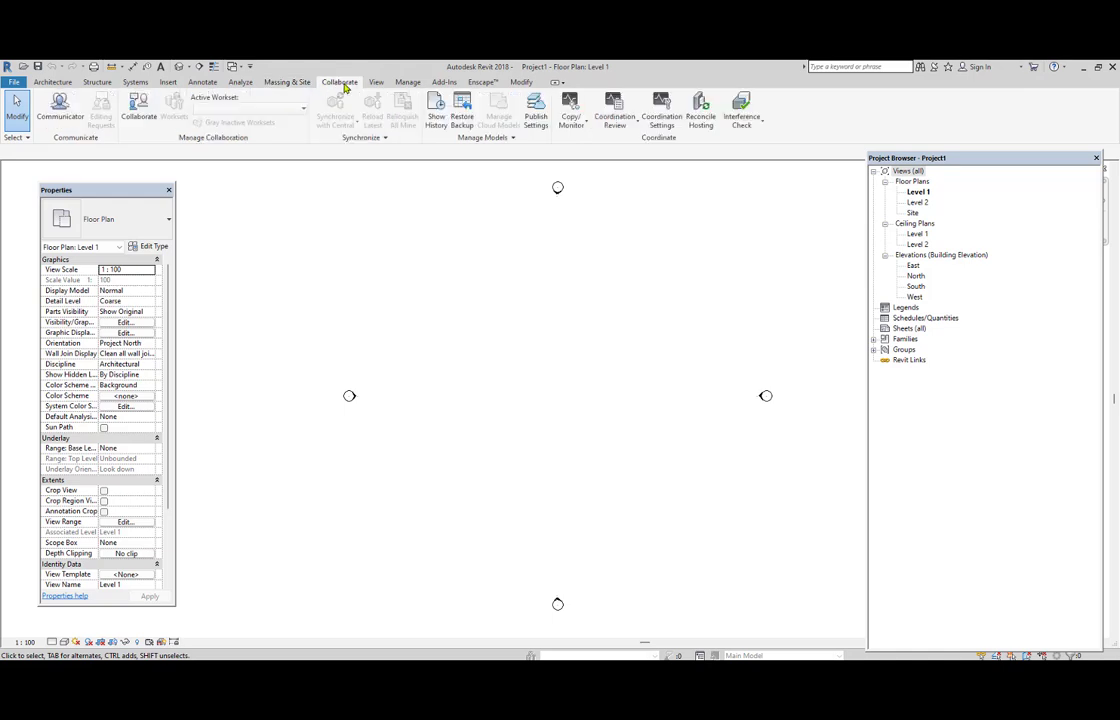
click(377, 84)
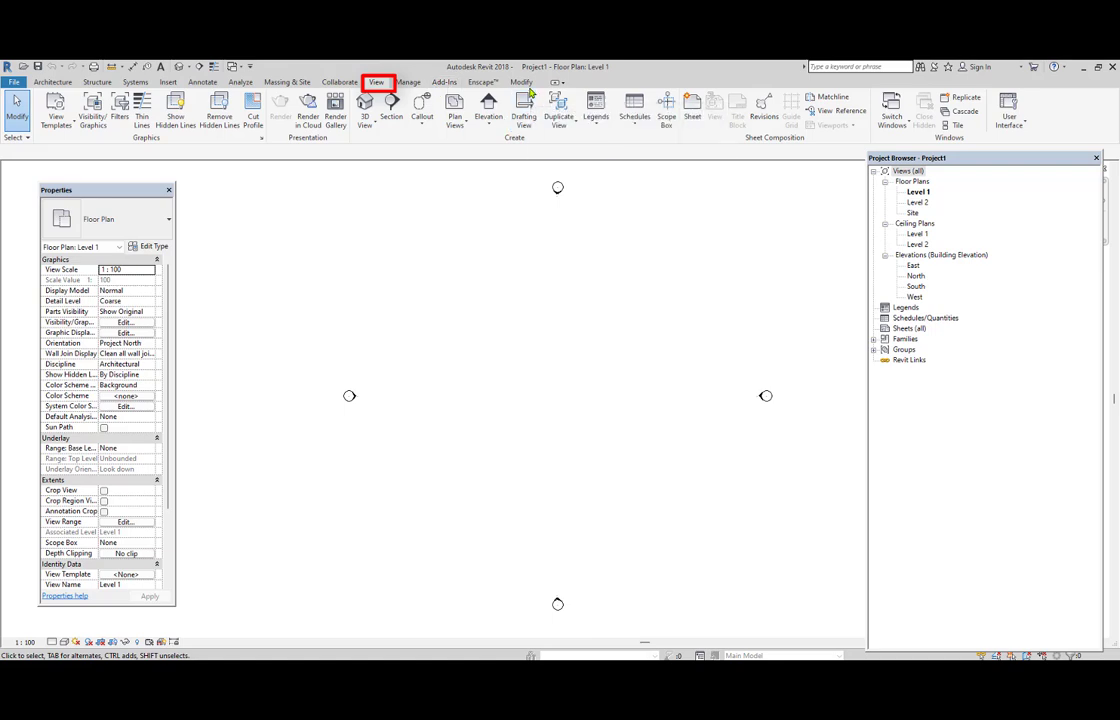
click(526, 84)
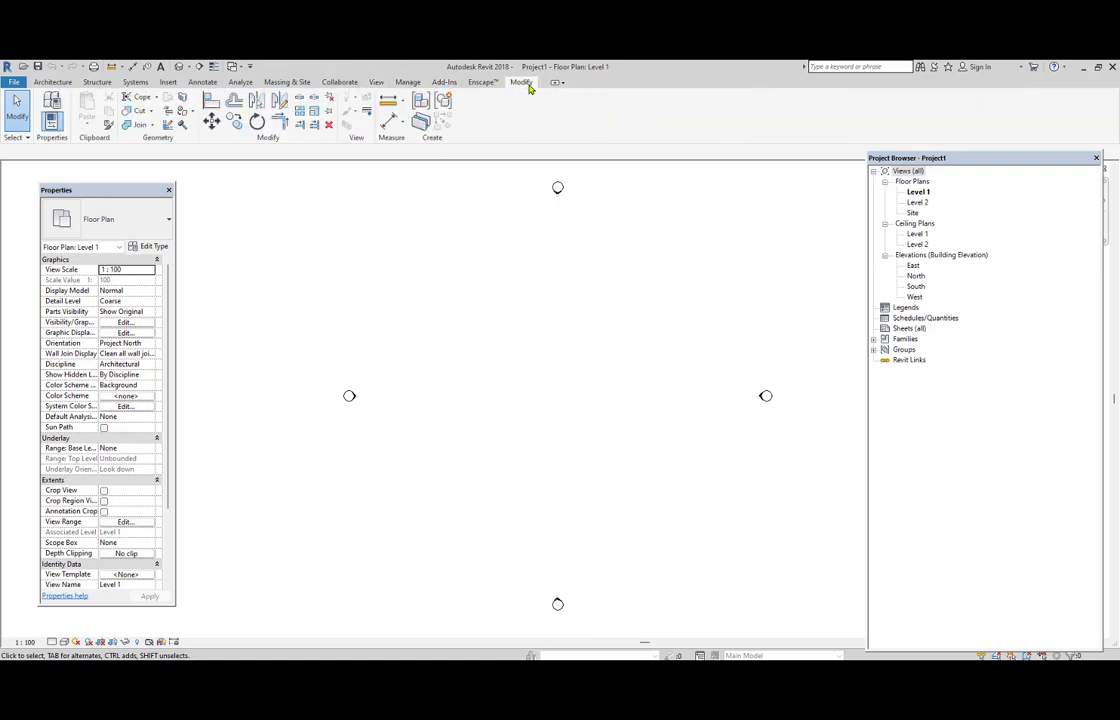
click(45, 83)
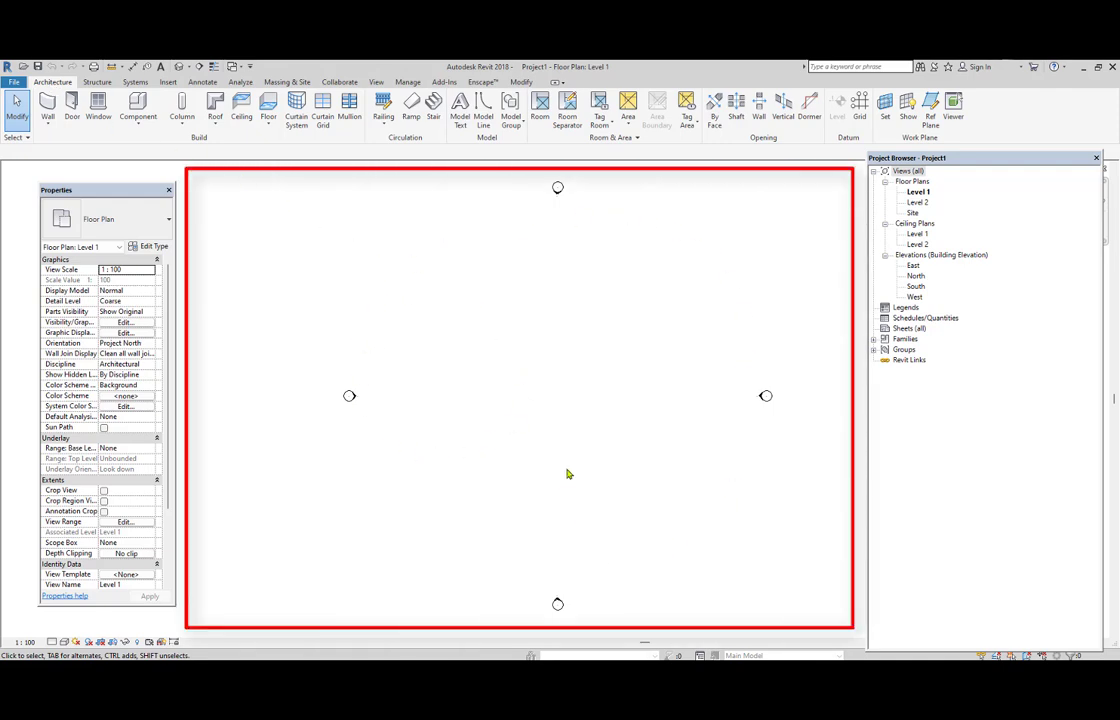
Shift the floating Project Browser slightly toward the edge of the drawing area.
mouse_move(568, 473)
middle_down()
mouse_move(540, 445)
mouse_move(547, 475)
middle_up()
scroll(542, 471, down, 1)
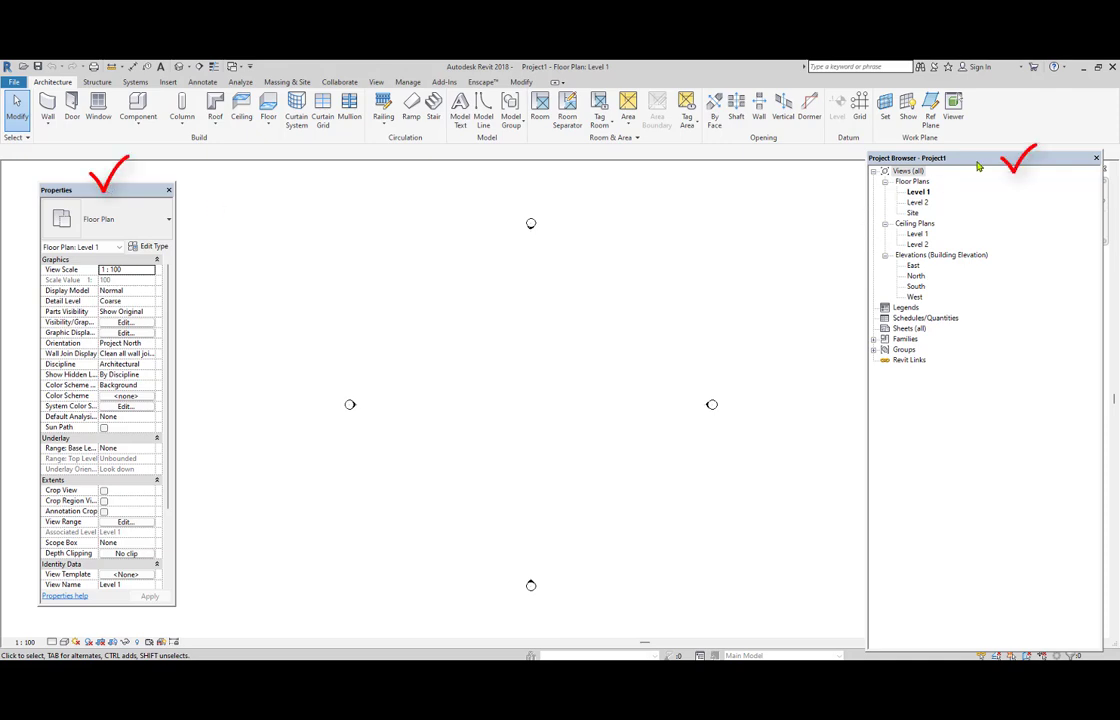
drag(981, 160, 992, 171)
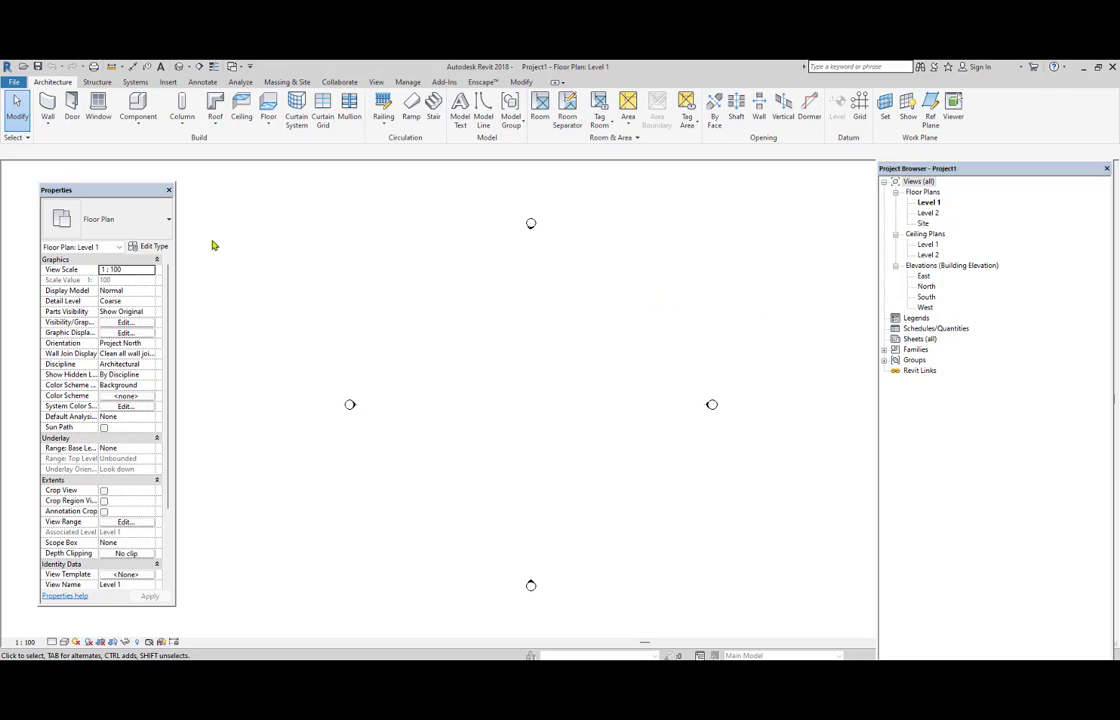
Close the Properties palette and the Project Browser, and restore both through the User Interface display options.
click(168, 189)
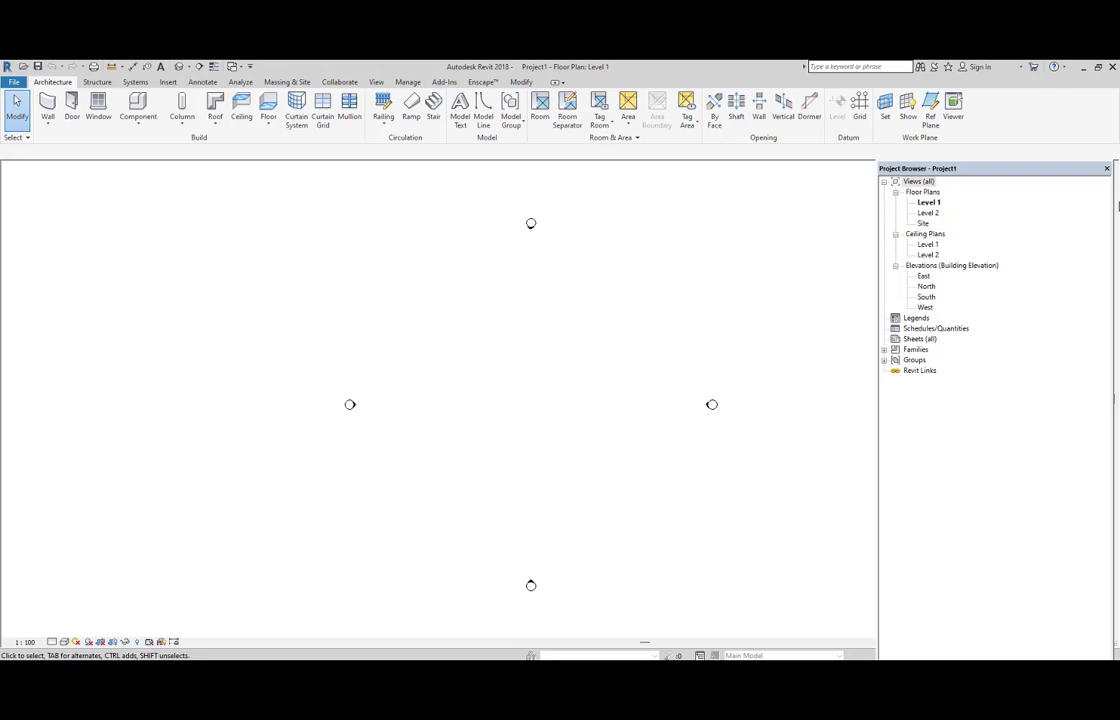
click(1107, 168)
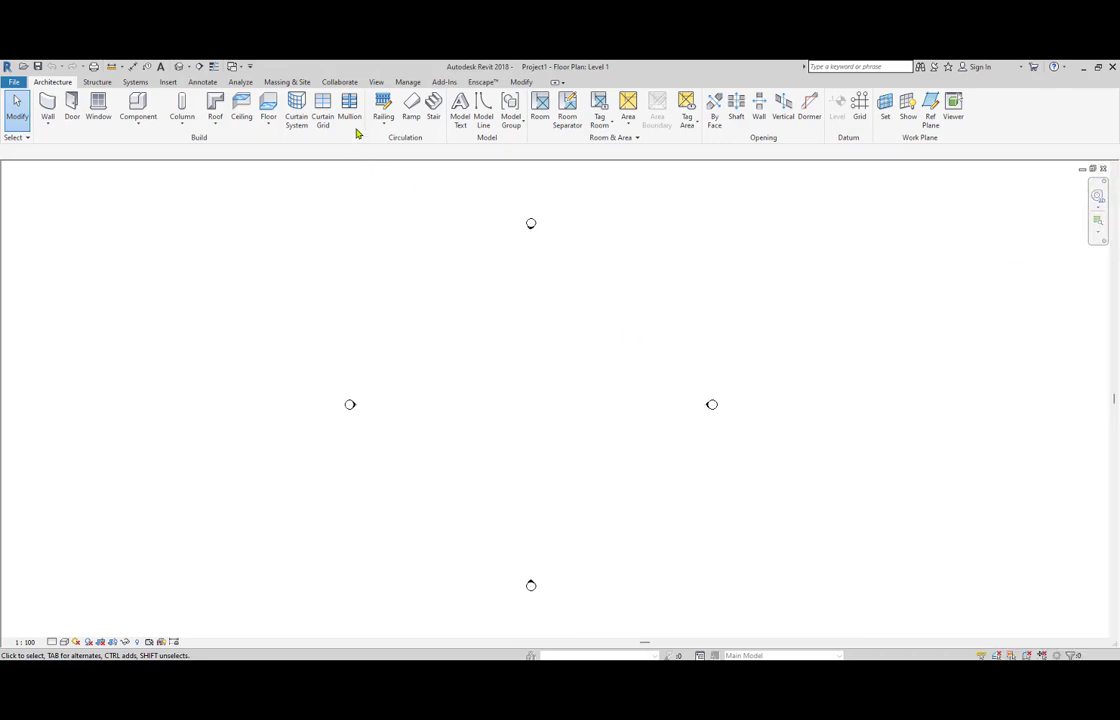
click(376, 82)
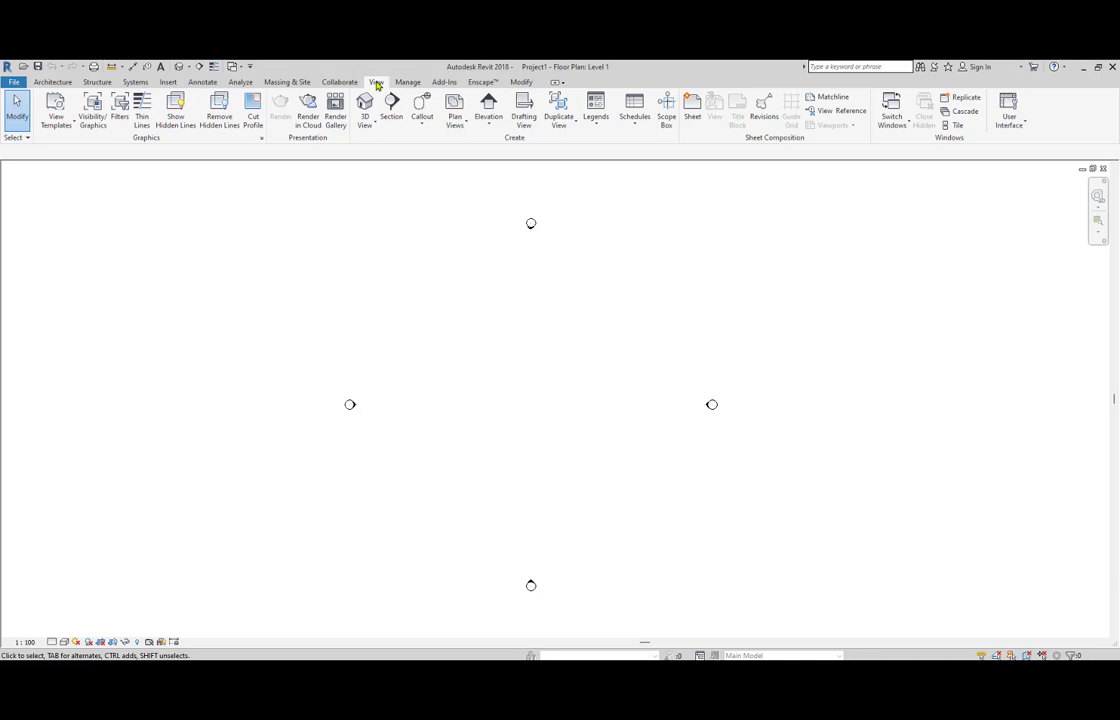
click(1006, 120)
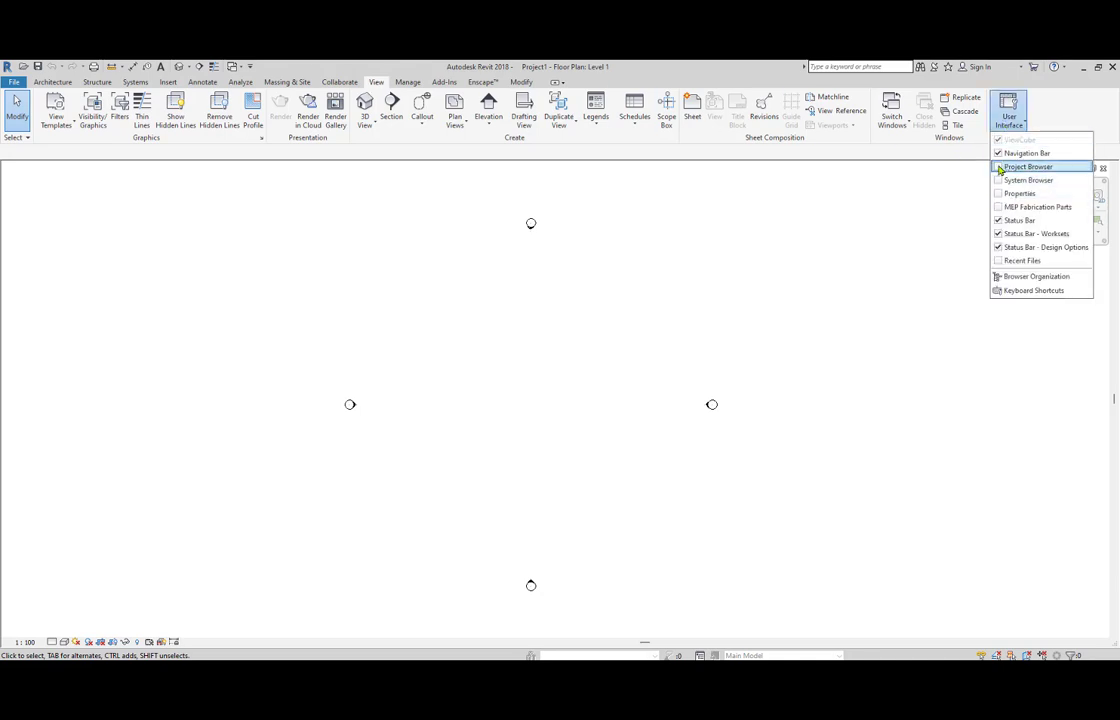
click(1000, 170)
click(1008, 120)
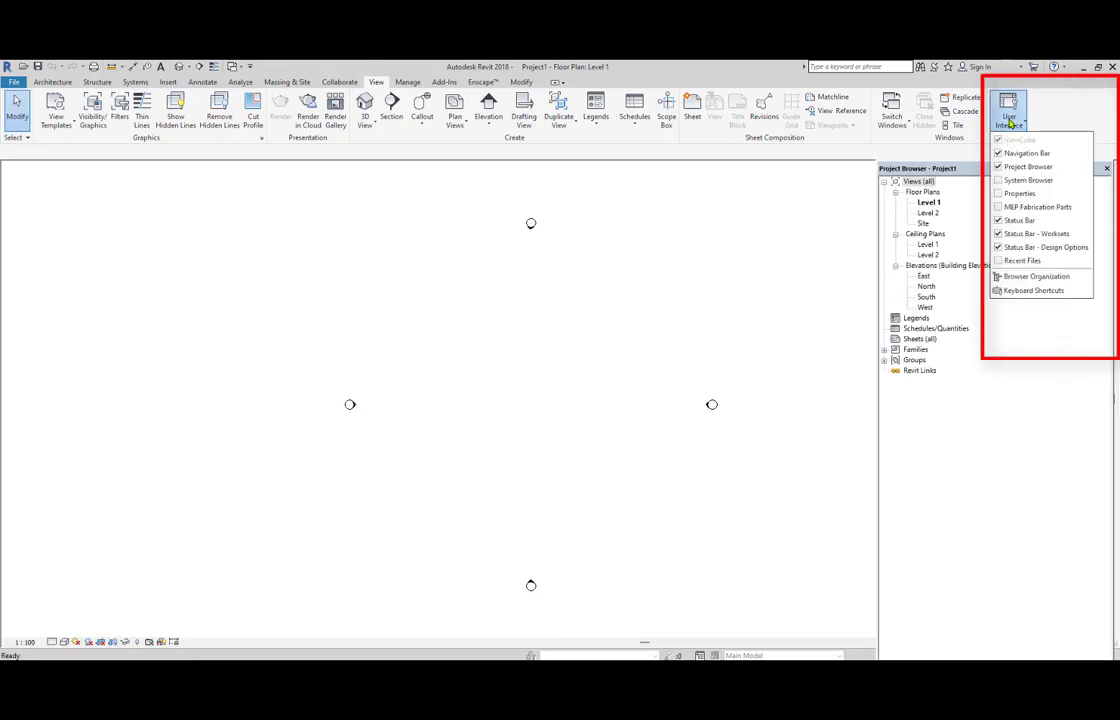
click(1001, 194)
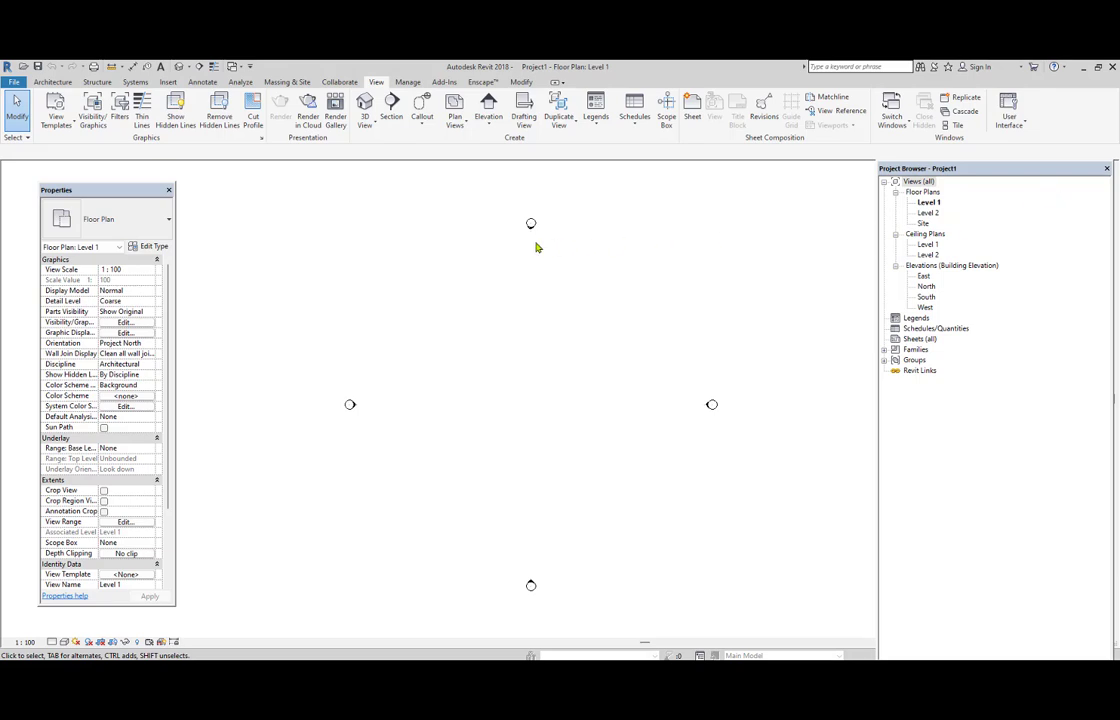
Check the drawing area's context options for showing the browsers and the Properties palette.
right_click(465, 257)
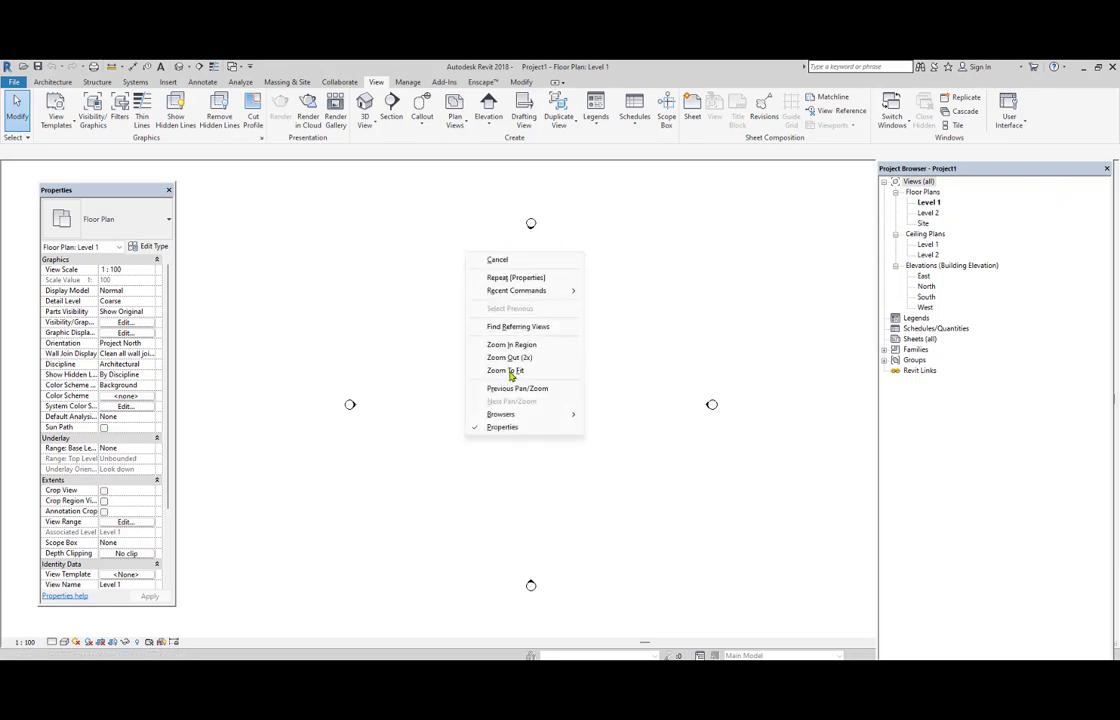
mouse_move(537, 415)
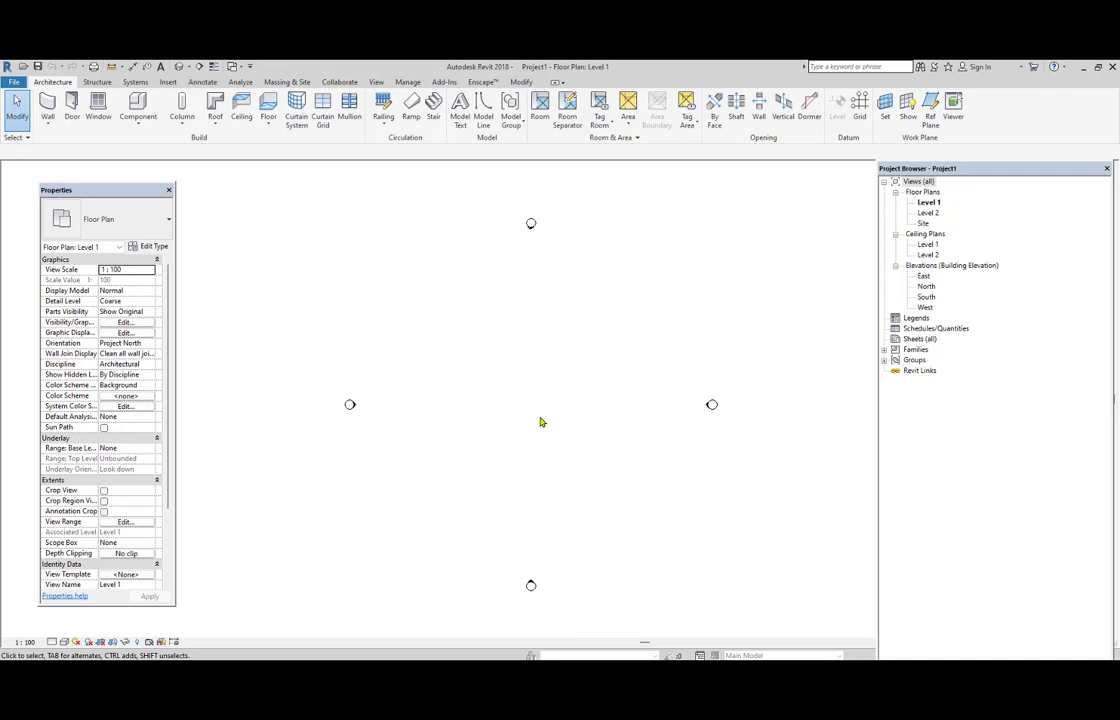
Set the project's length units to meters with 3 decimal places and the unit symbol m.
key(u)
key(n)
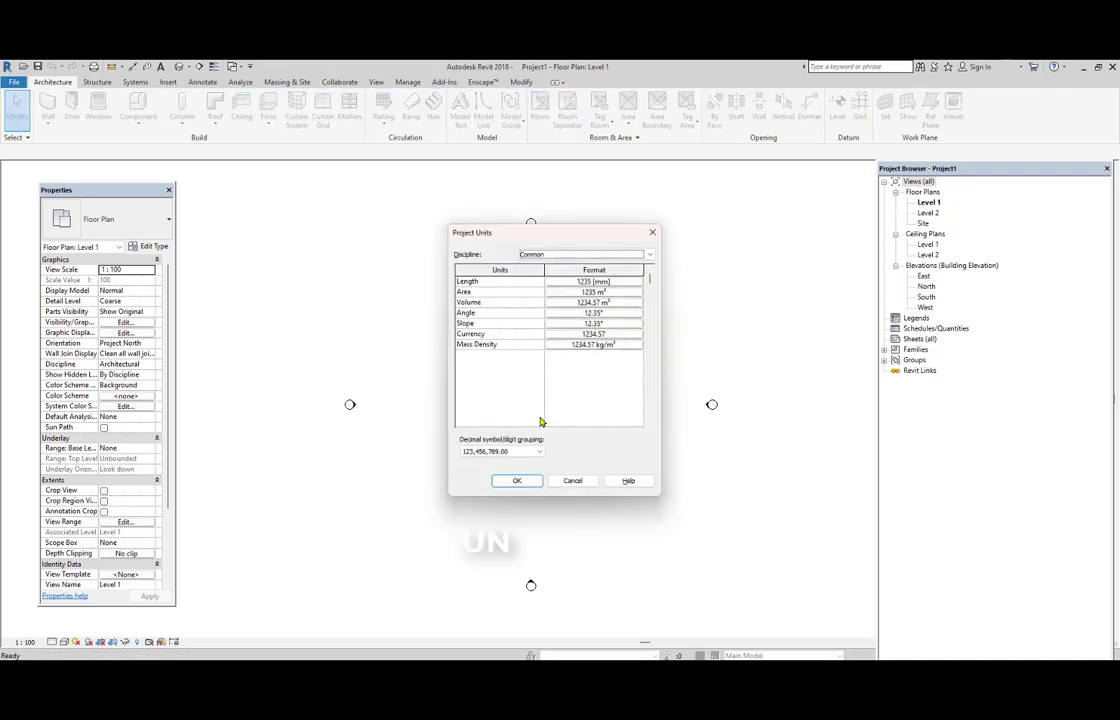
click(597, 283)
click(585, 302)
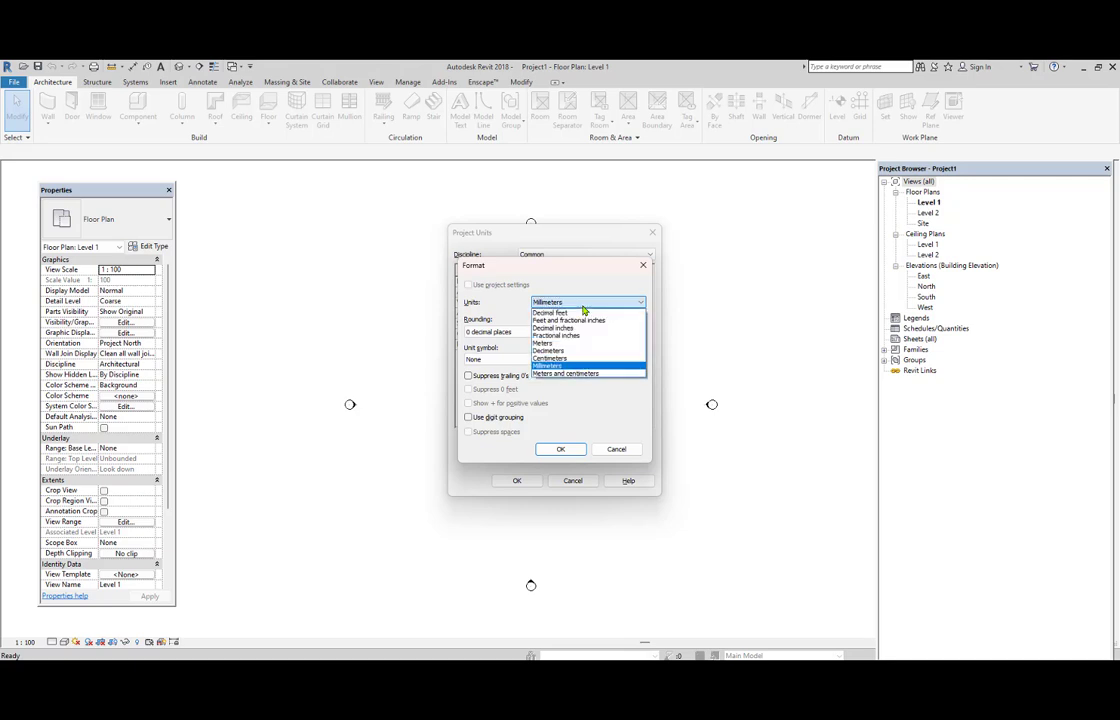
click(558, 343)
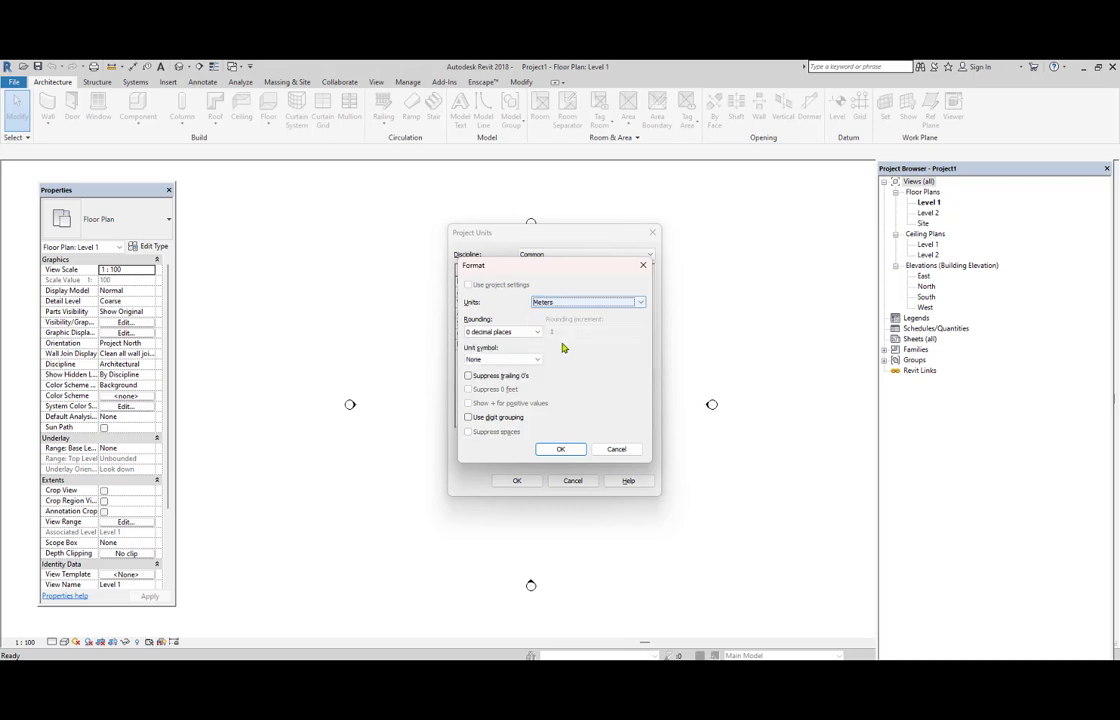
click(530, 334)
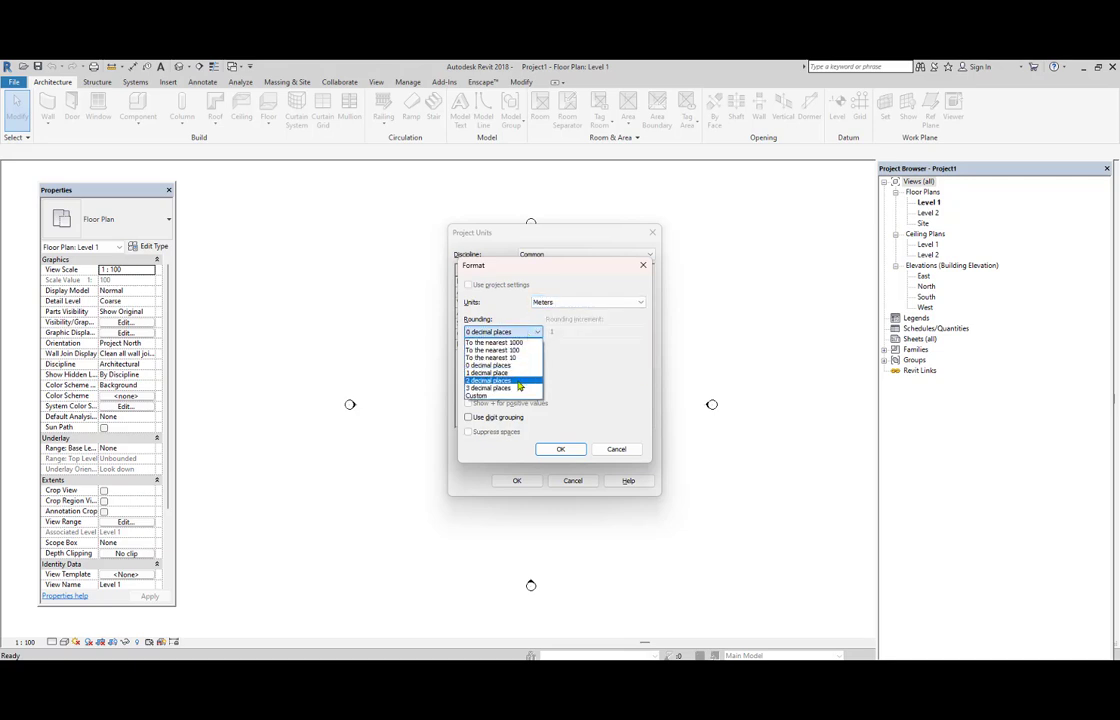
click(519, 389)
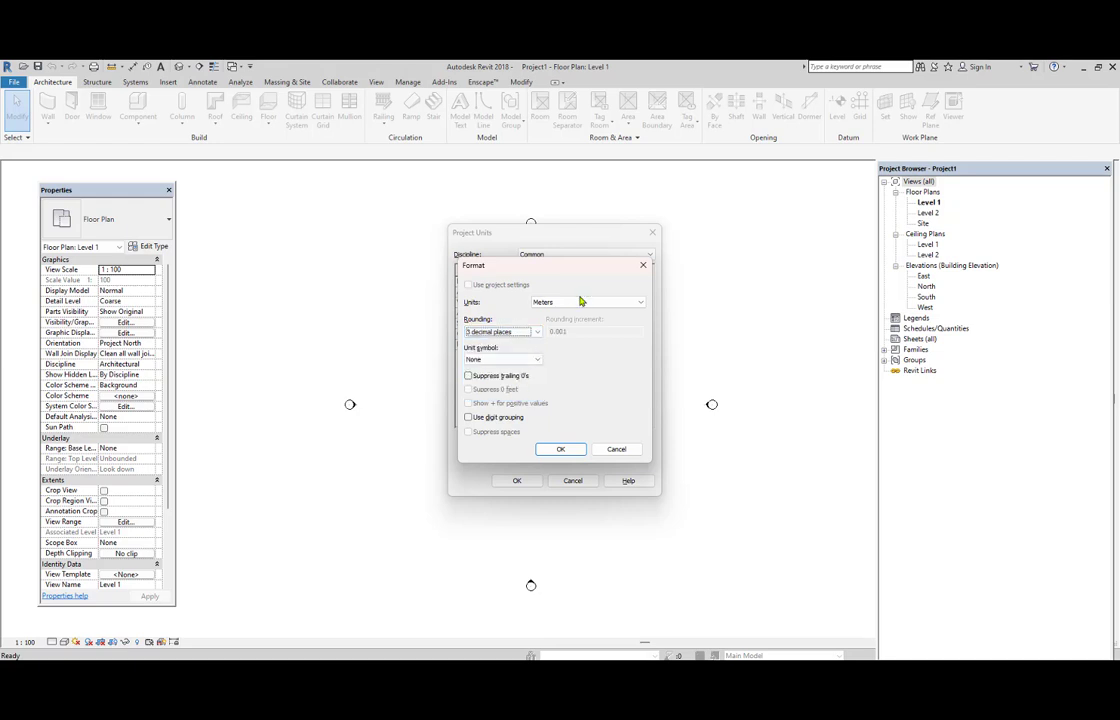
click(516, 360)
click(508, 372)
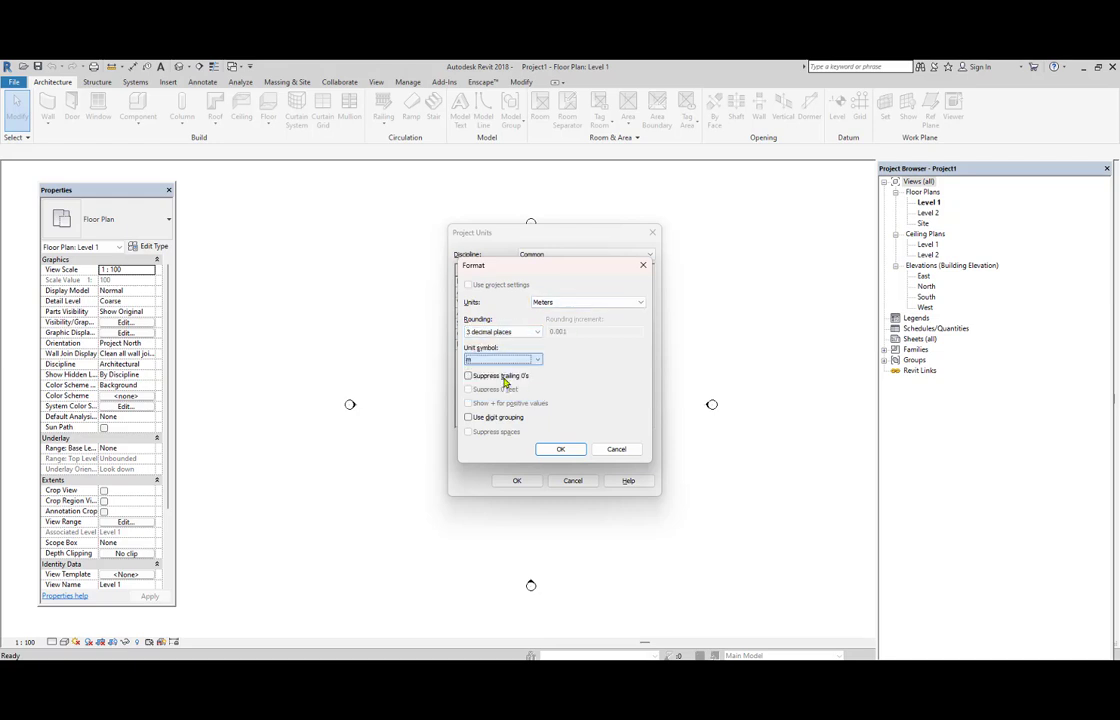
click(561, 450)
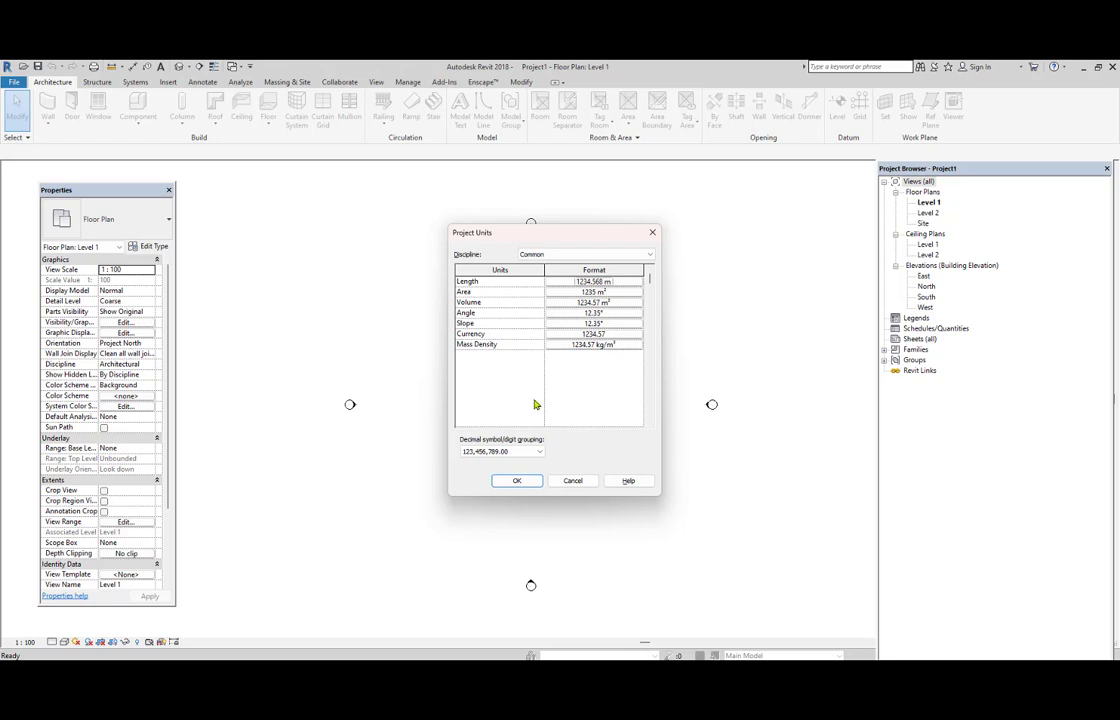
click(517, 480)
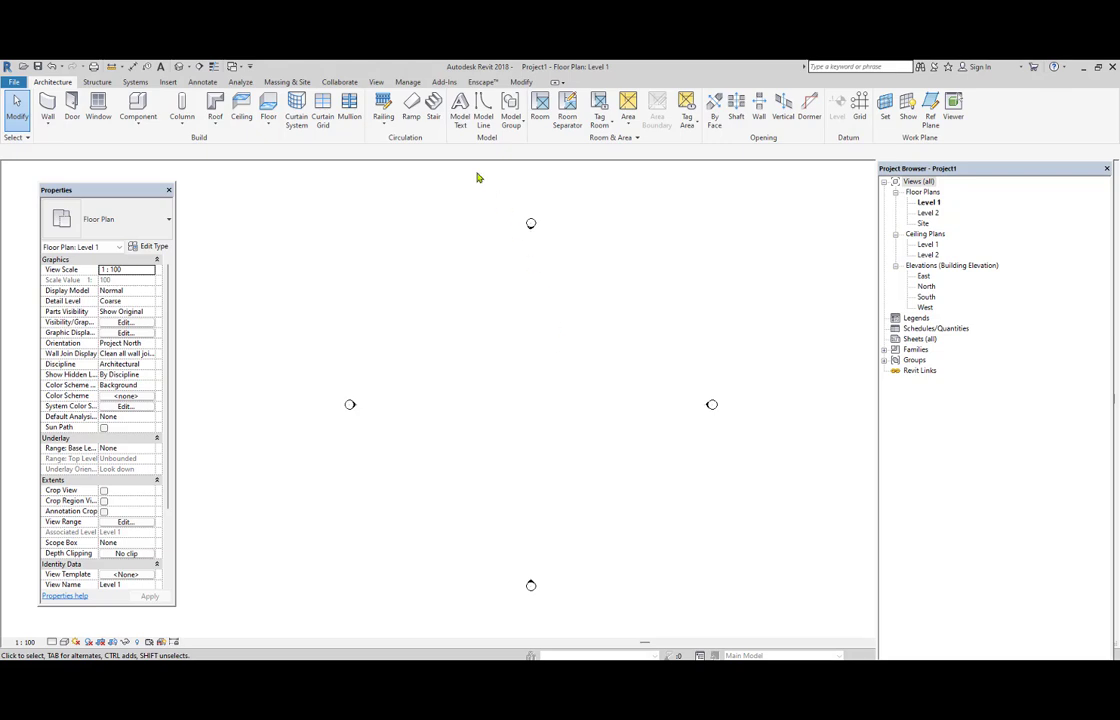
Review the Project Units settings from the management tools and close them.
click(408, 84)
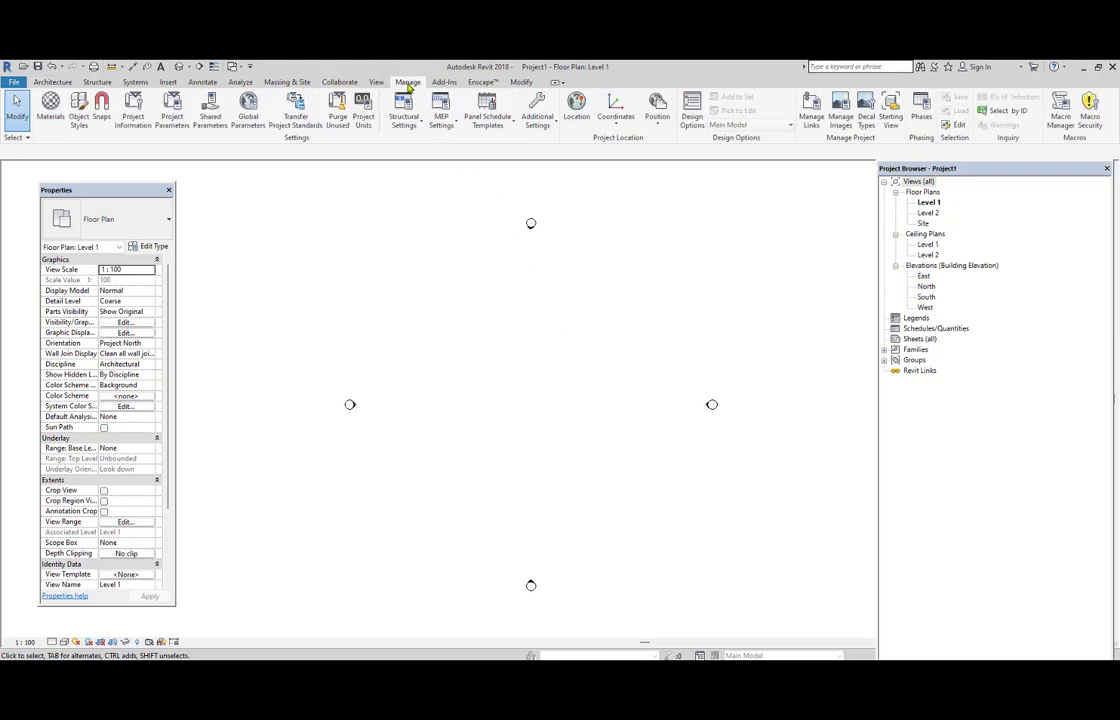
click(365, 124)
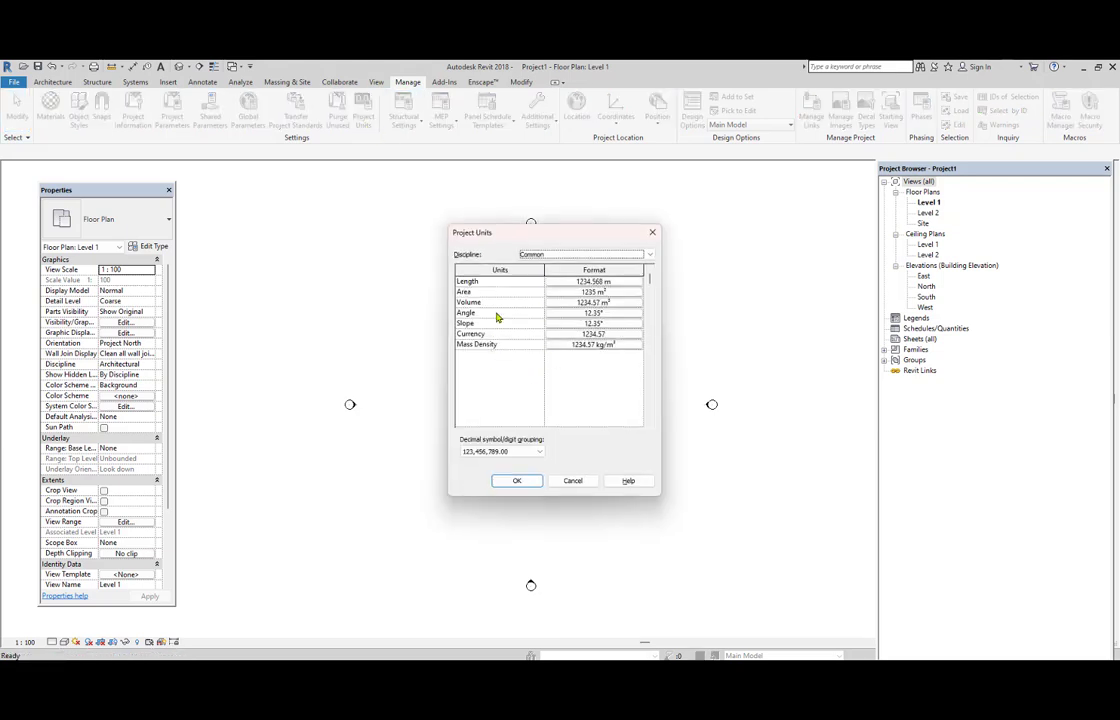
click(520, 481)
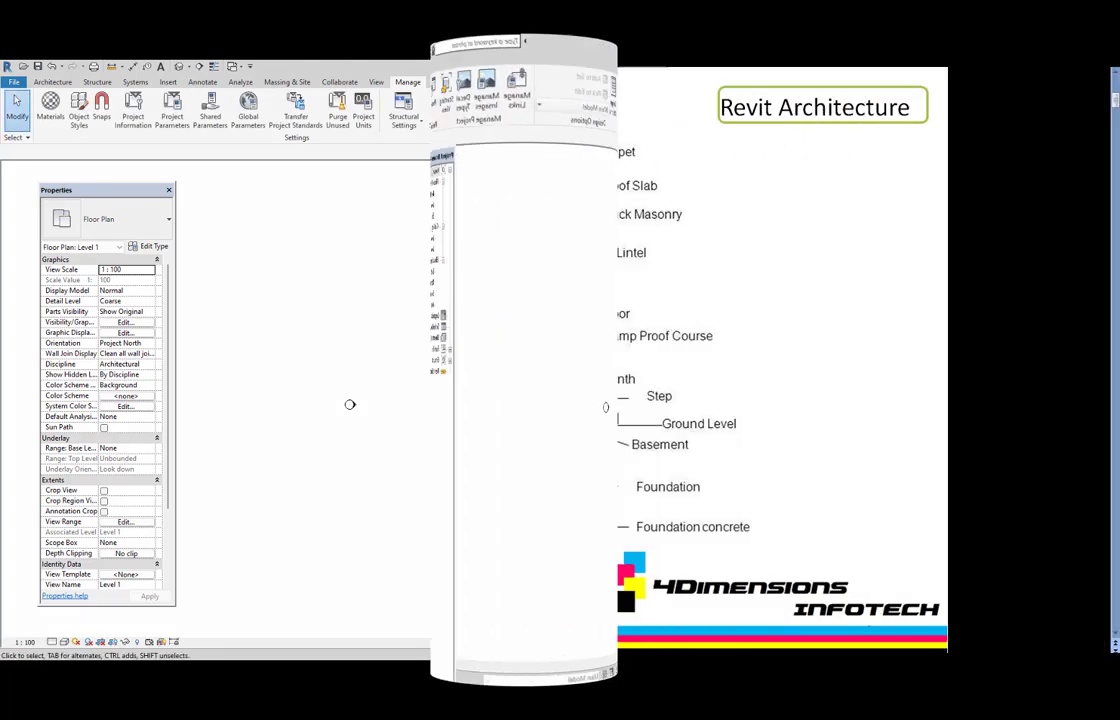
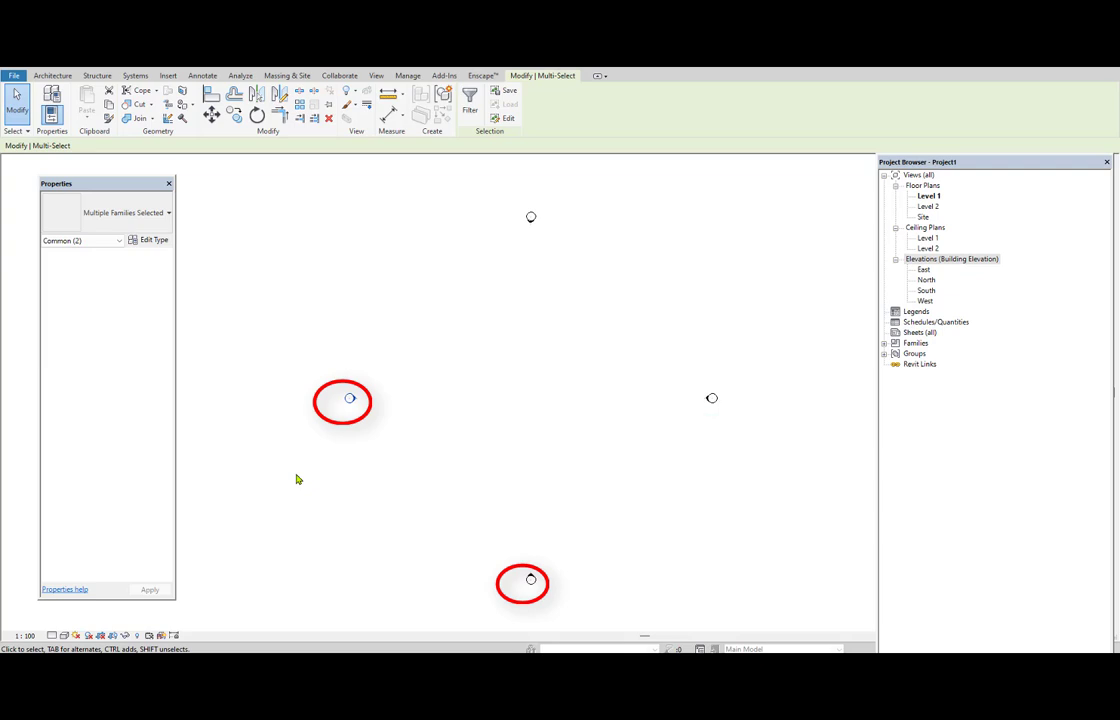
Go through the East, North, South and West elevation views in the Project Browser and relate them to the plan's elevation markers.
click(583, 449)
click(923, 269)
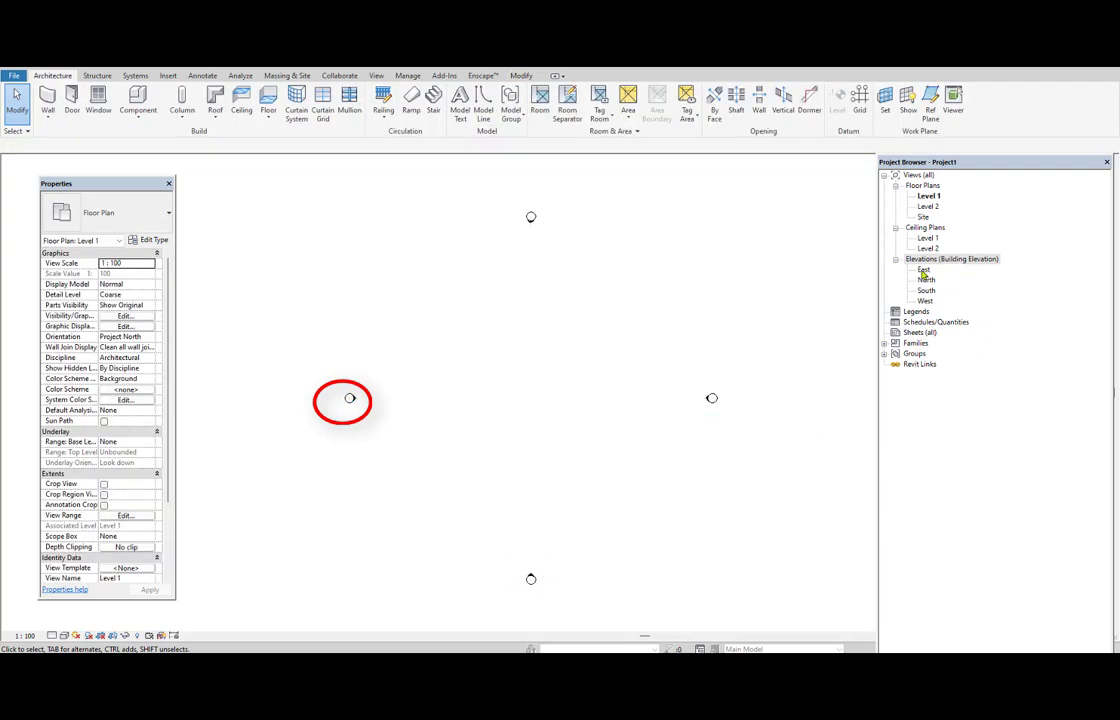
click(927, 282)
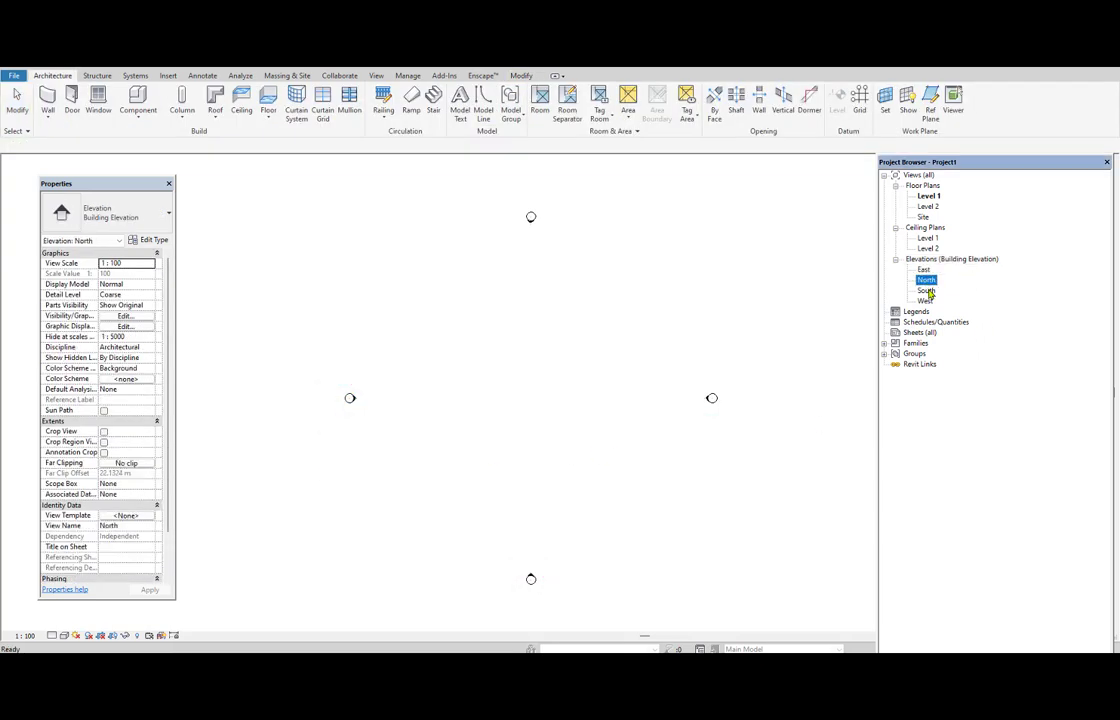
click(927, 292)
click(926, 302)
click(522, 229)
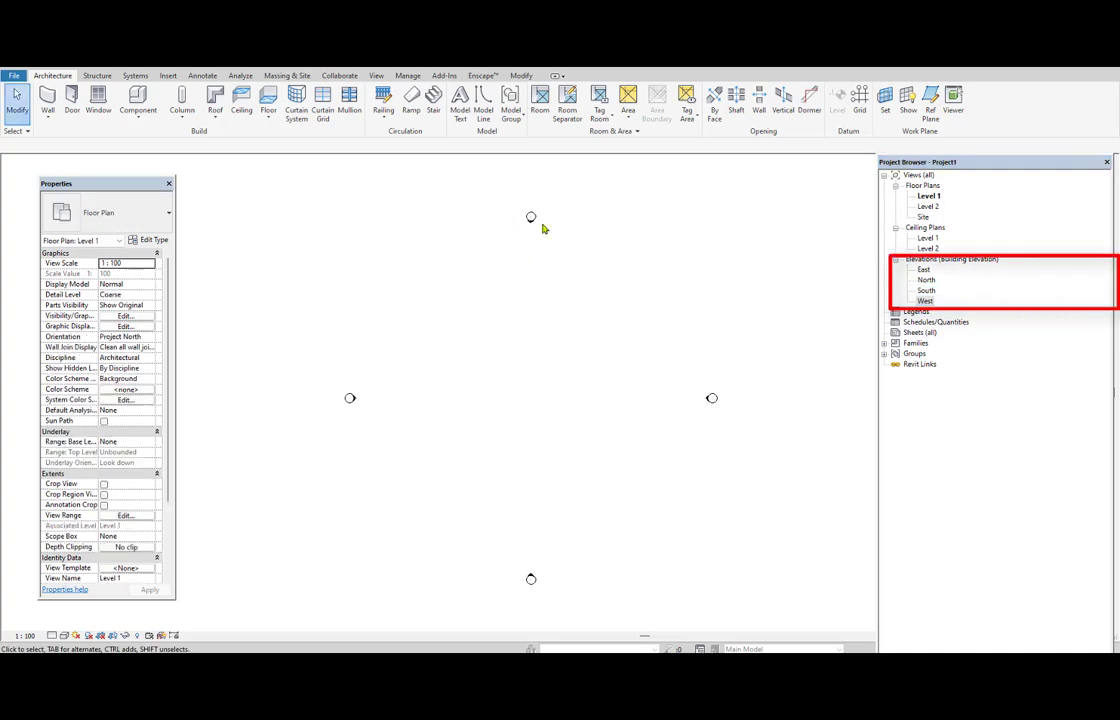
Delete the north elevation marker together with its view, and undo the deletion.
drag(493, 188, 631, 320)
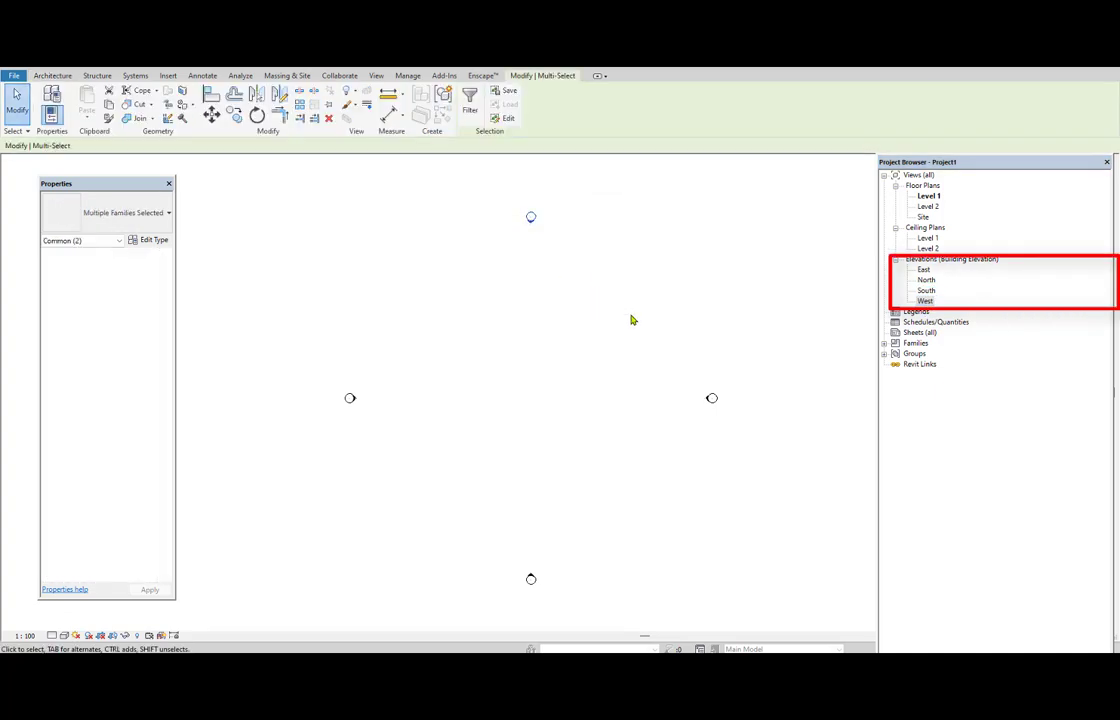
key(Delete)
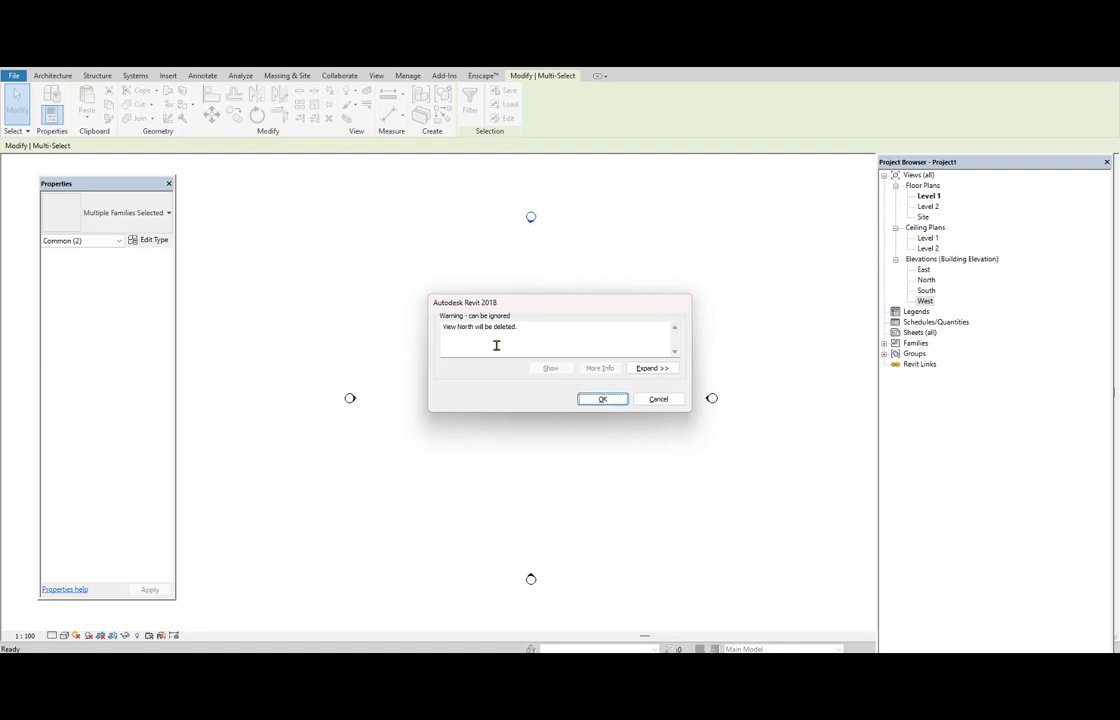
click(603, 400)
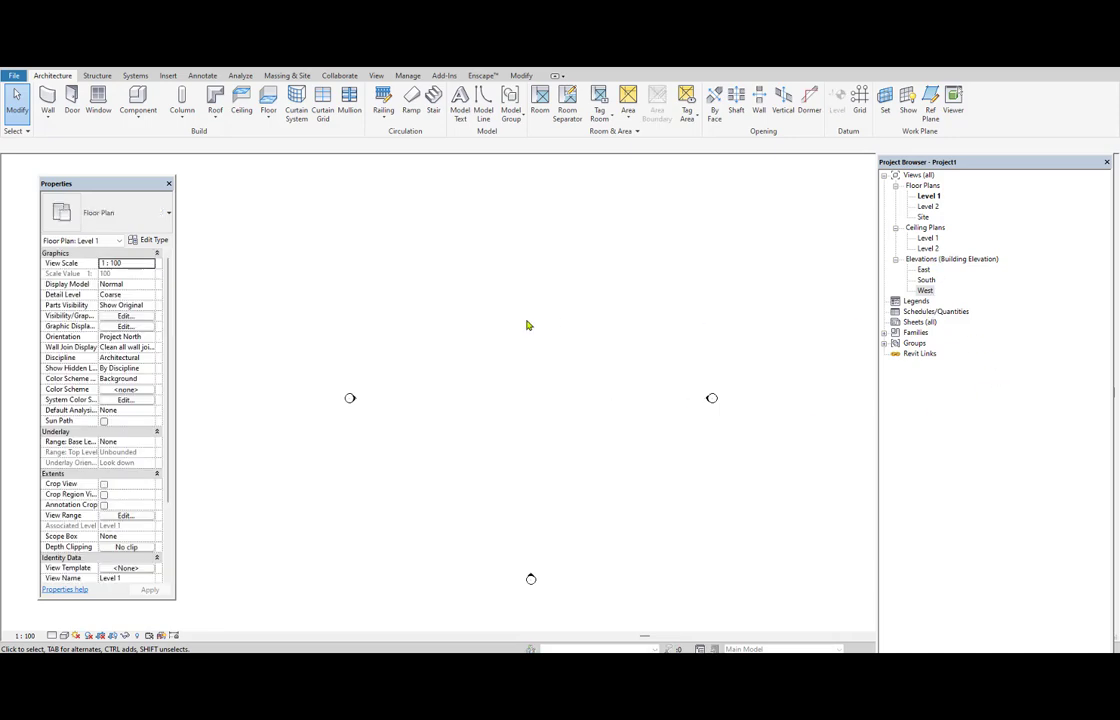
key(ctrl+z)
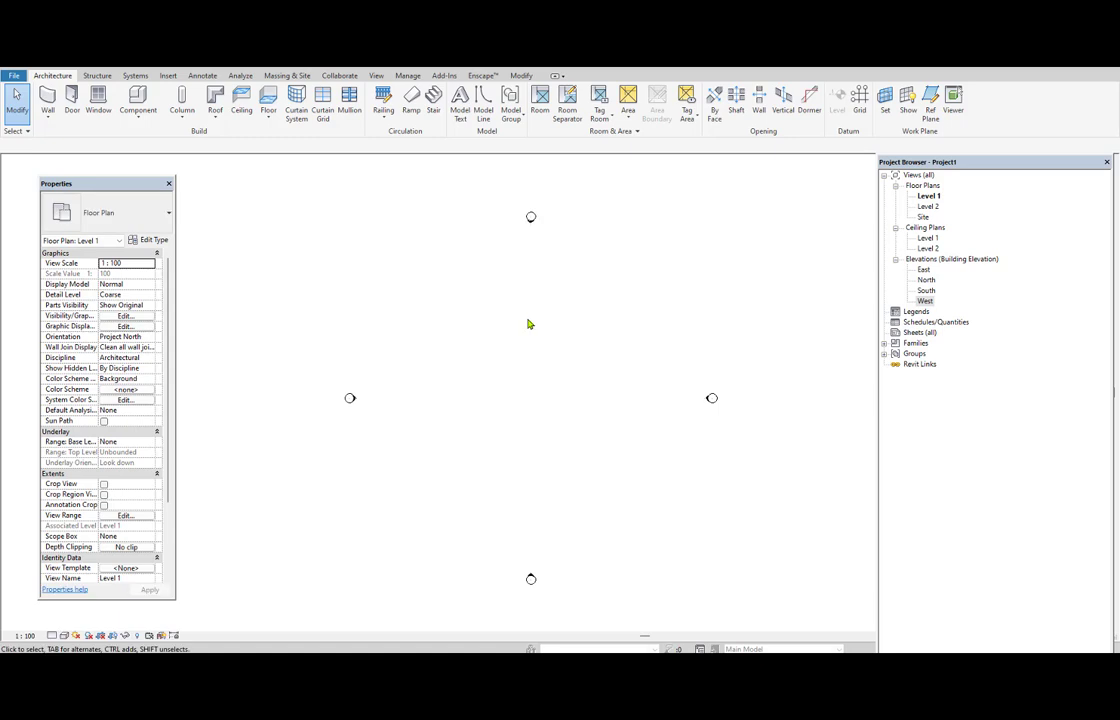
Collapse the Floor Plans, Ceiling Plans and Elevations groups in the Project Browser.
click(924, 300)
click(928, 197)
click(928, 206)
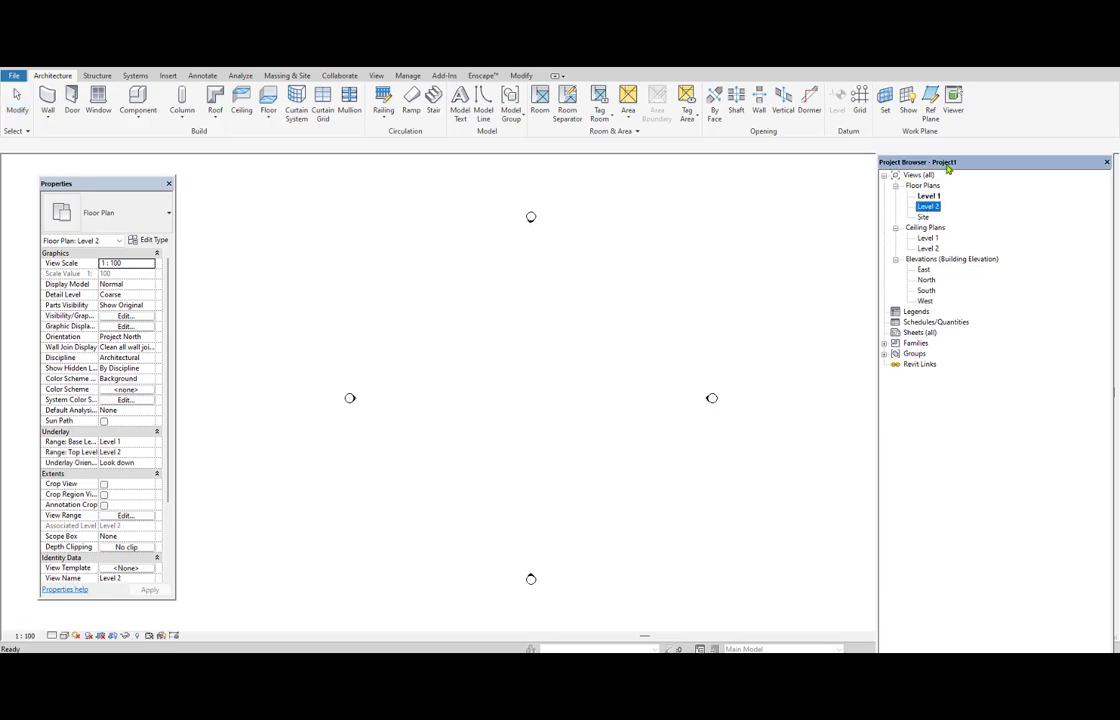
click(896, 187)
click(896, 197)
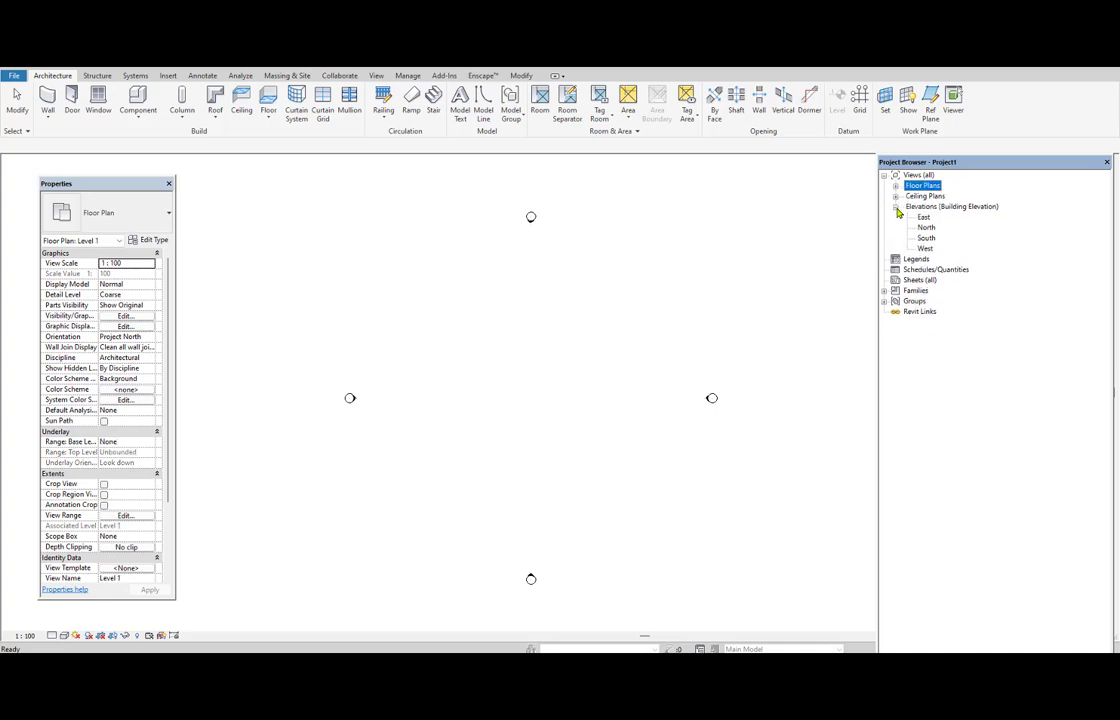
click(896, 207)
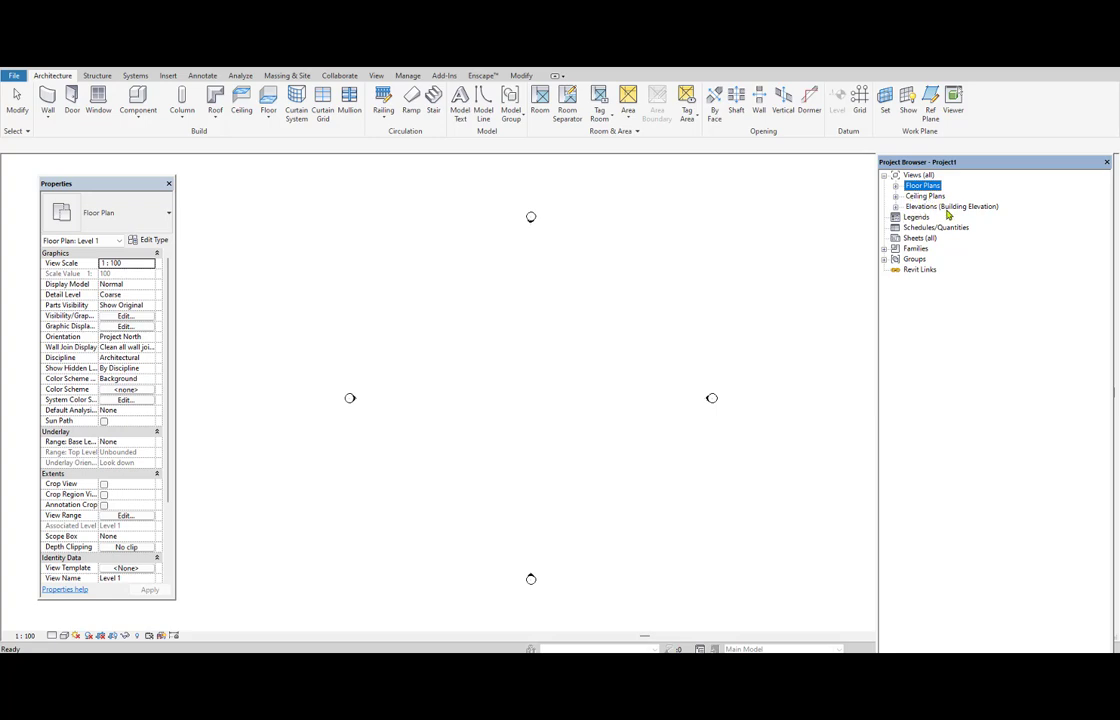
Expand the Floor Plans, Ceiling Plans and Elevations groups again and look through the Level 1 and Level 2 plan views.
click(896, 186)
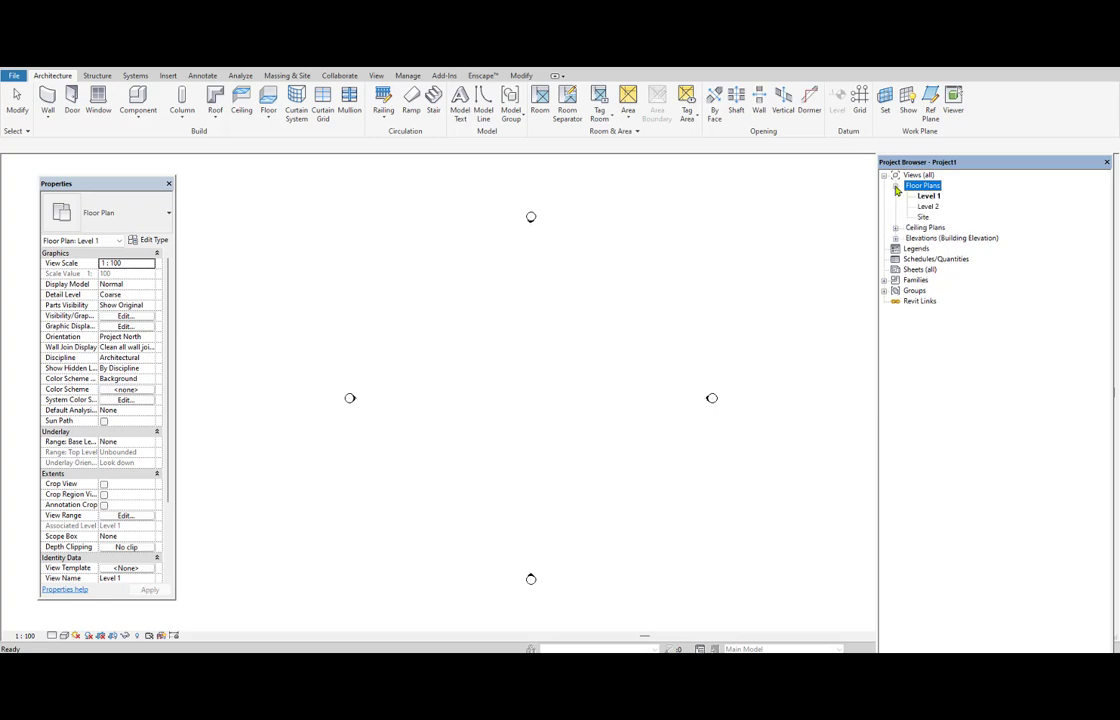
click(930, 198)
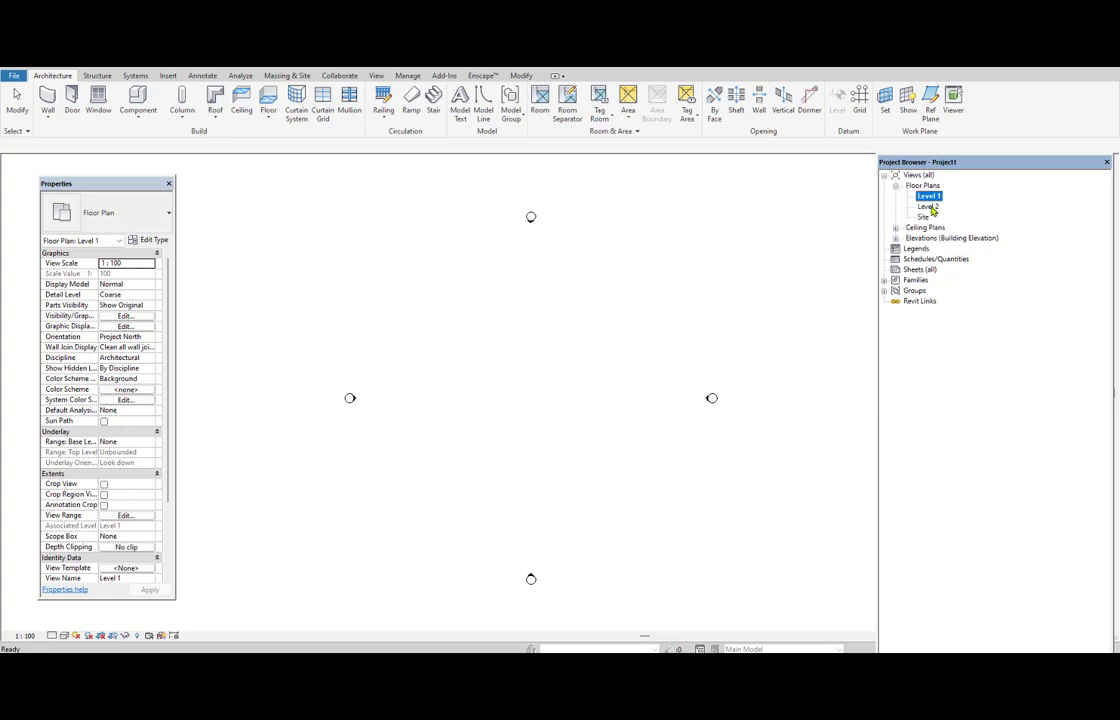
click(929, 206)
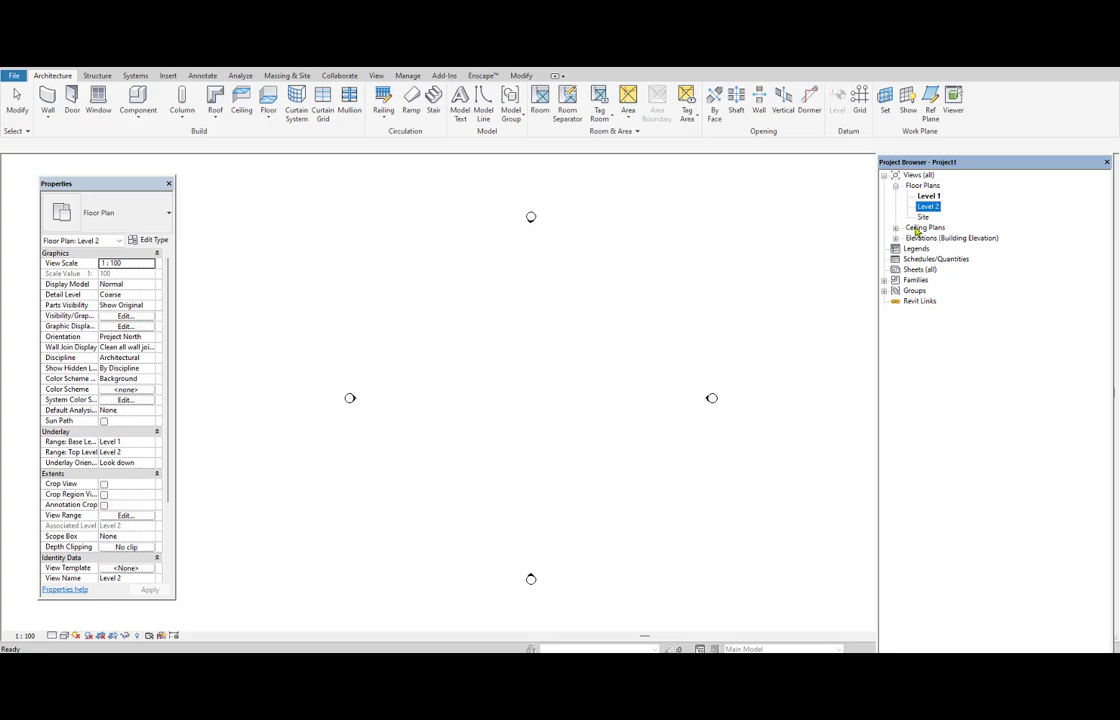
click(896, 228)
click(928, 248)
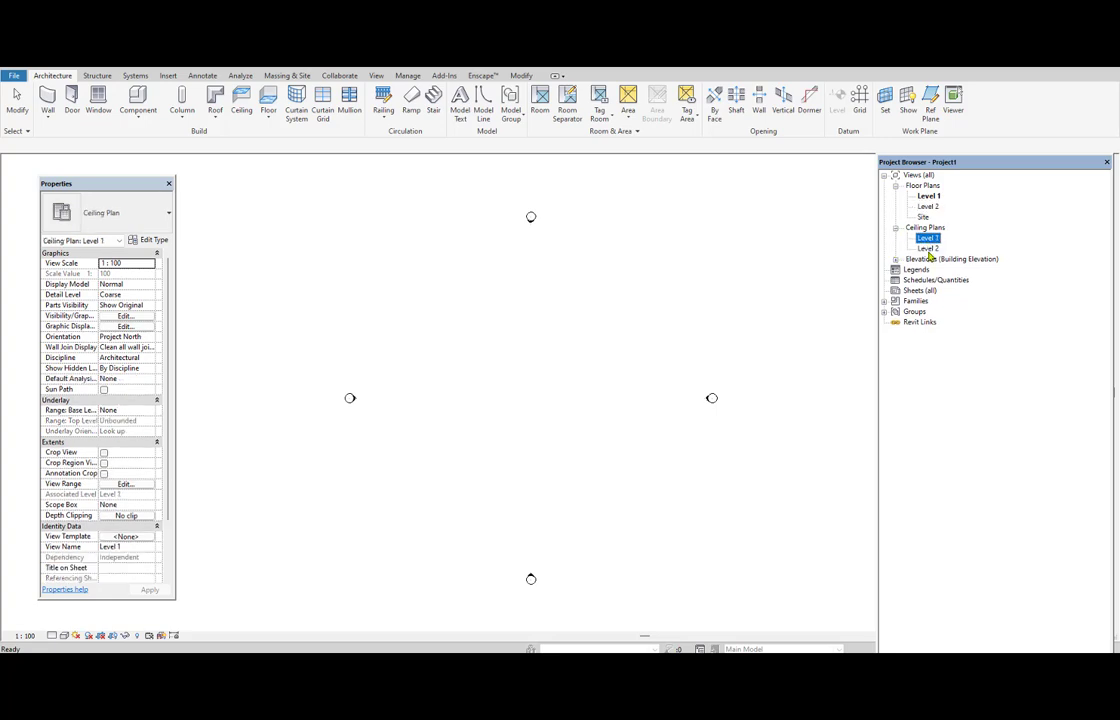
click(896, 259)
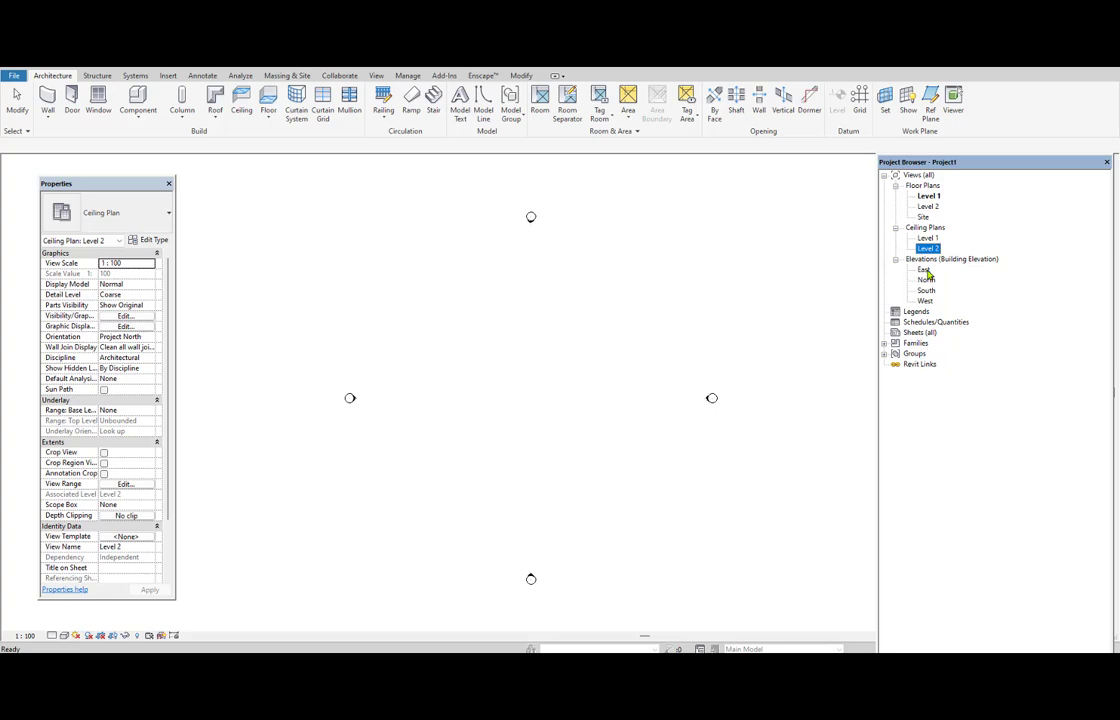
Open the East elevation view and examine the level lines and their elevation labels.
double_click(924, 270)
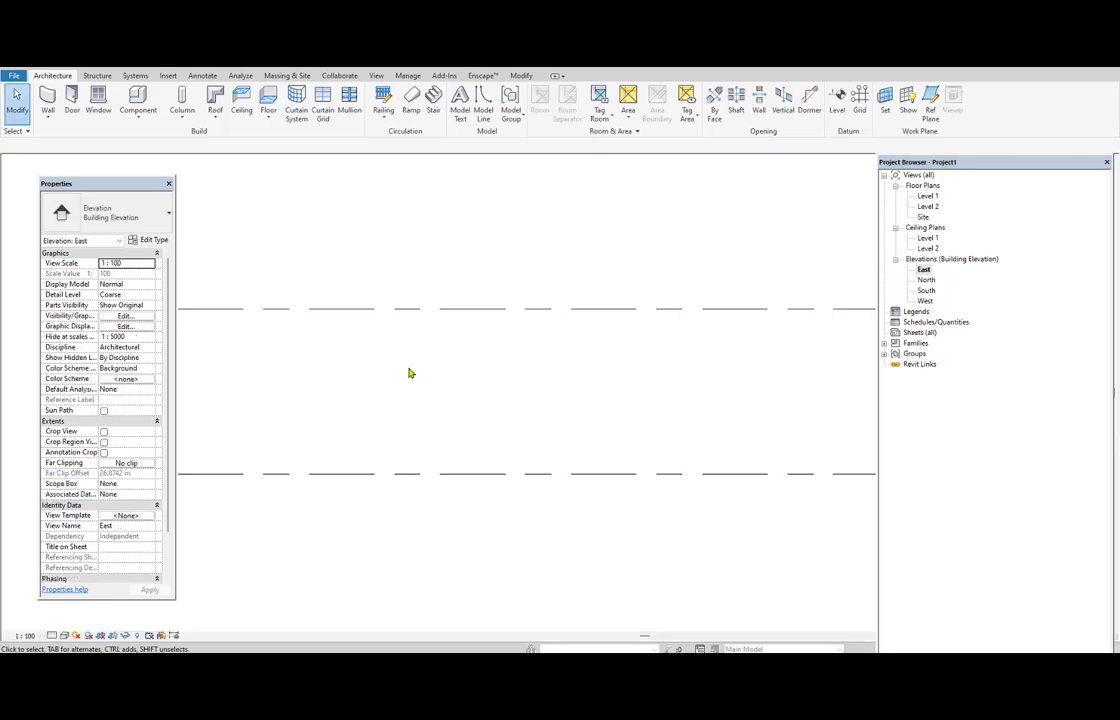
scroll(705, 410, up, 2)
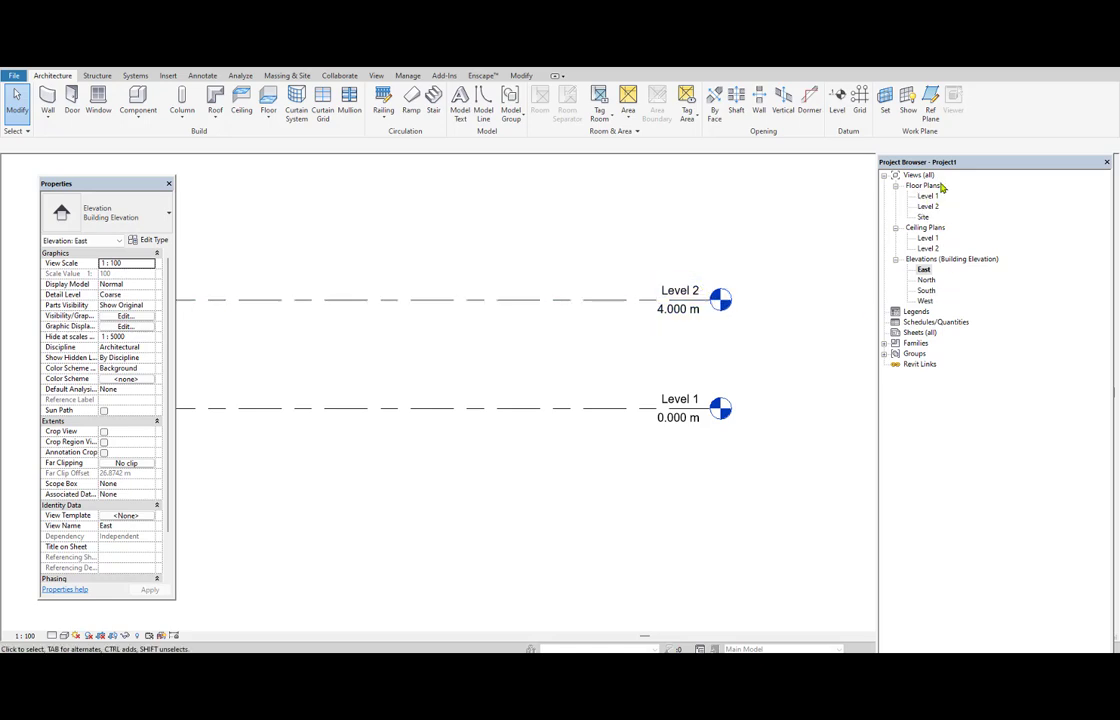
scroll(675, 470, up, 2)
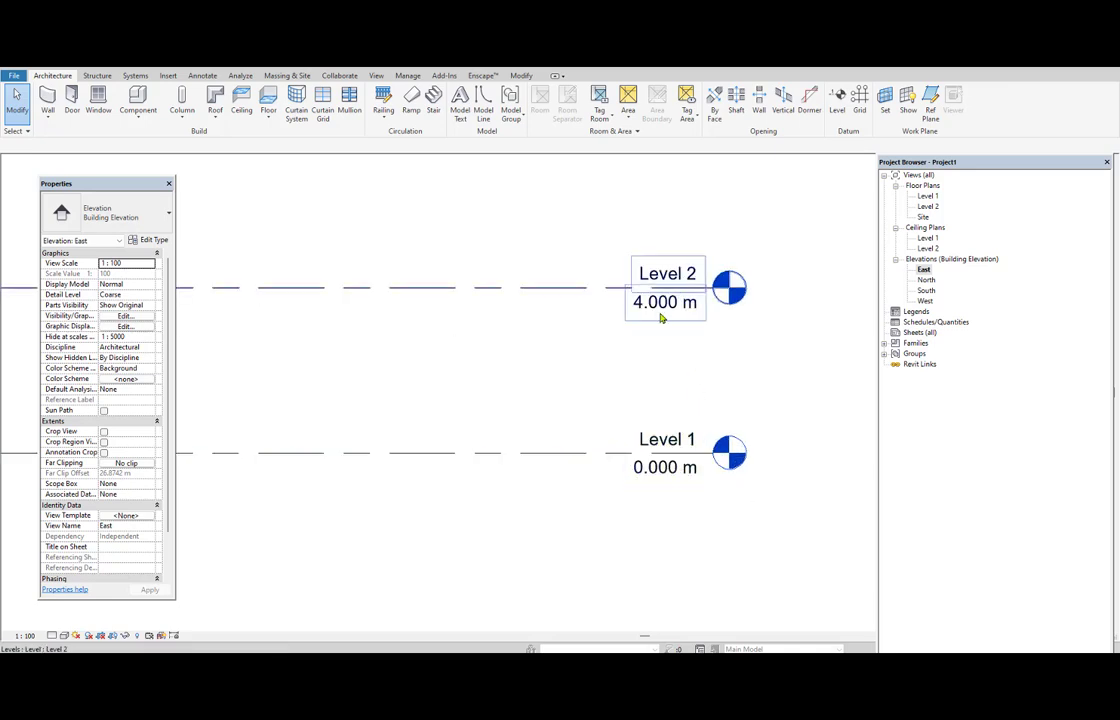
scroll(677, 387, down, 2)
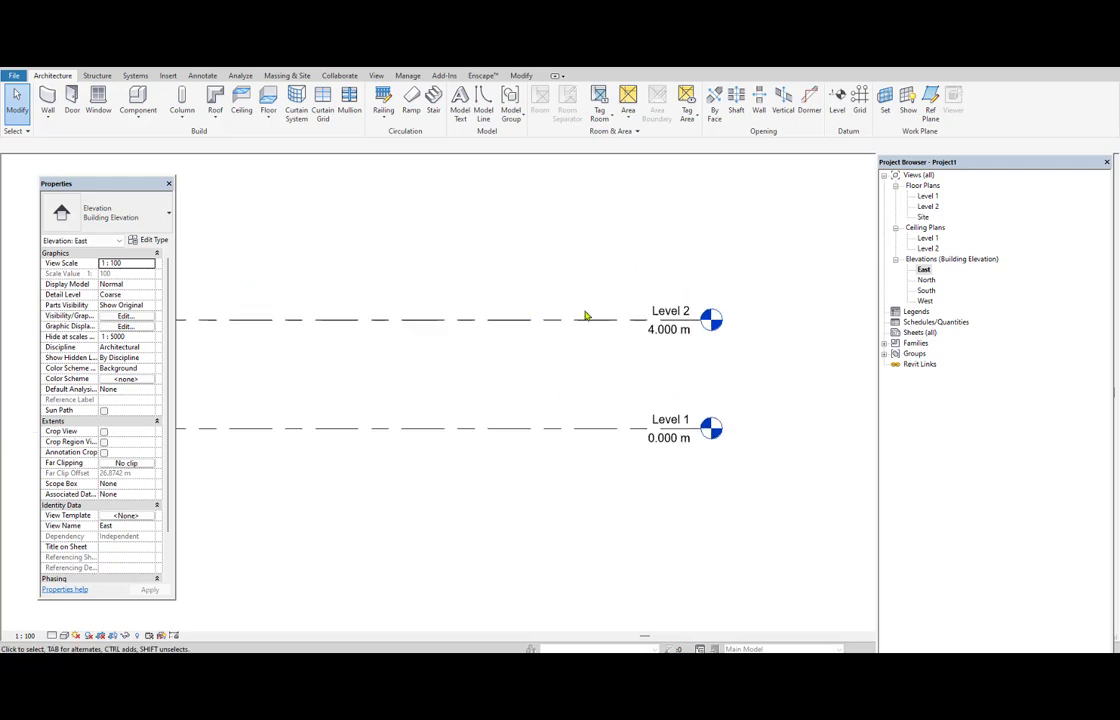
Set the elevation of Level 2 to 0.45 m in the East elevation.
scroll(545, 381, up, 2)
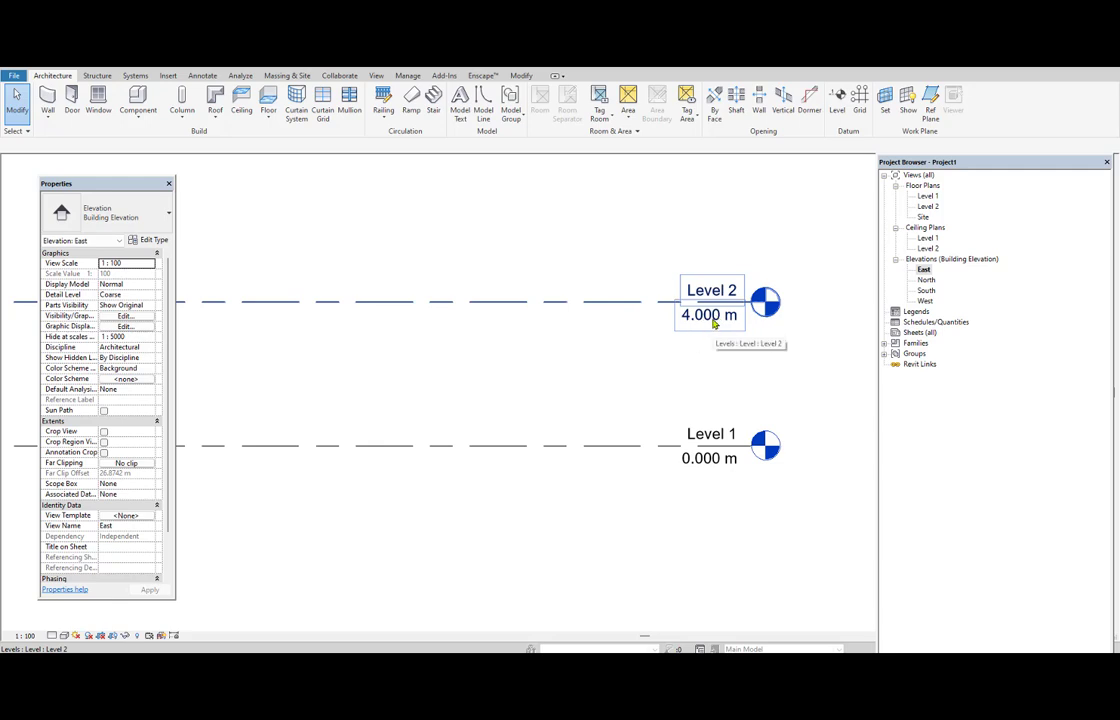
double_click(715, 318)
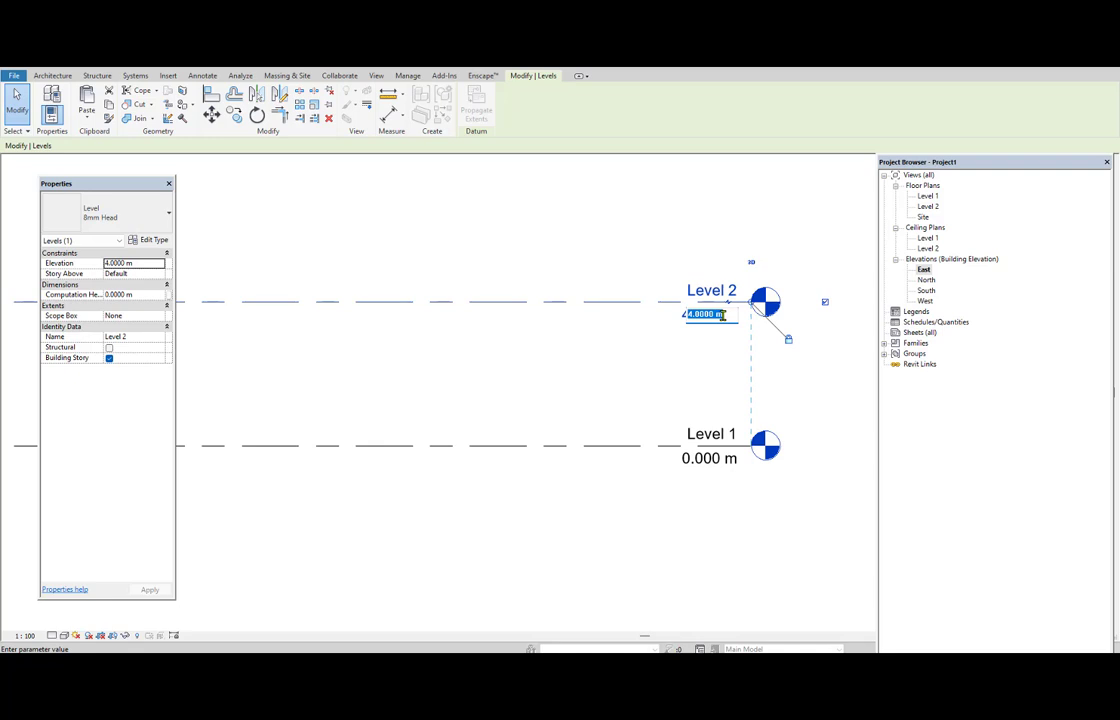
text(0.45)
key(Return)
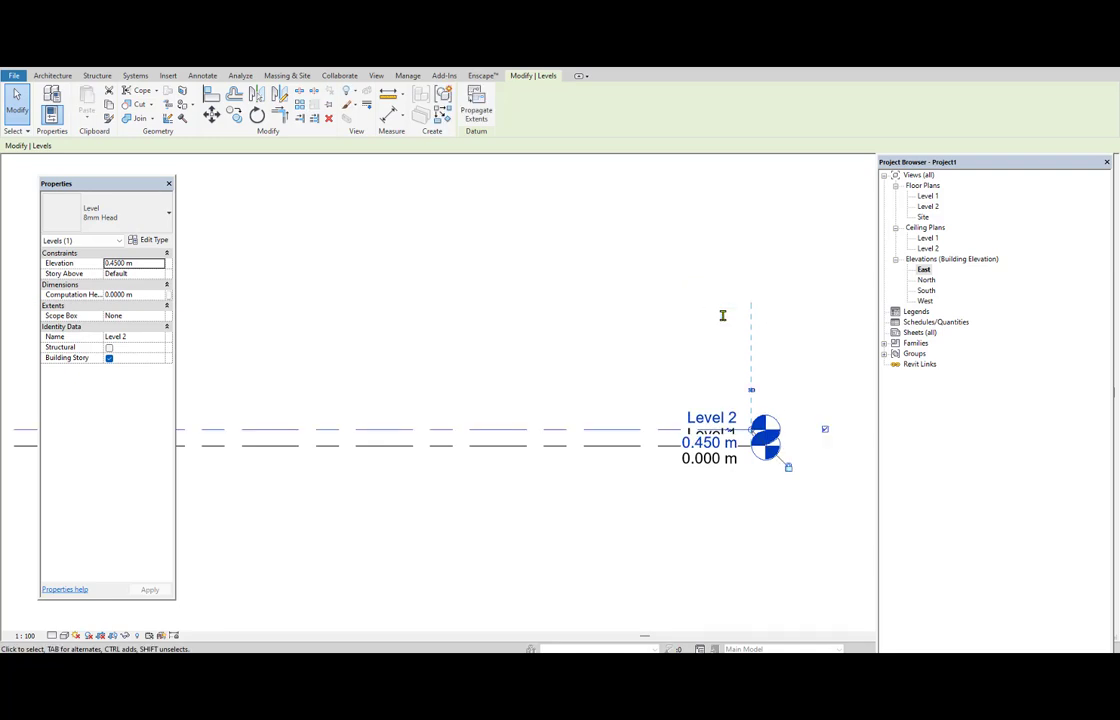
click(723, 317)
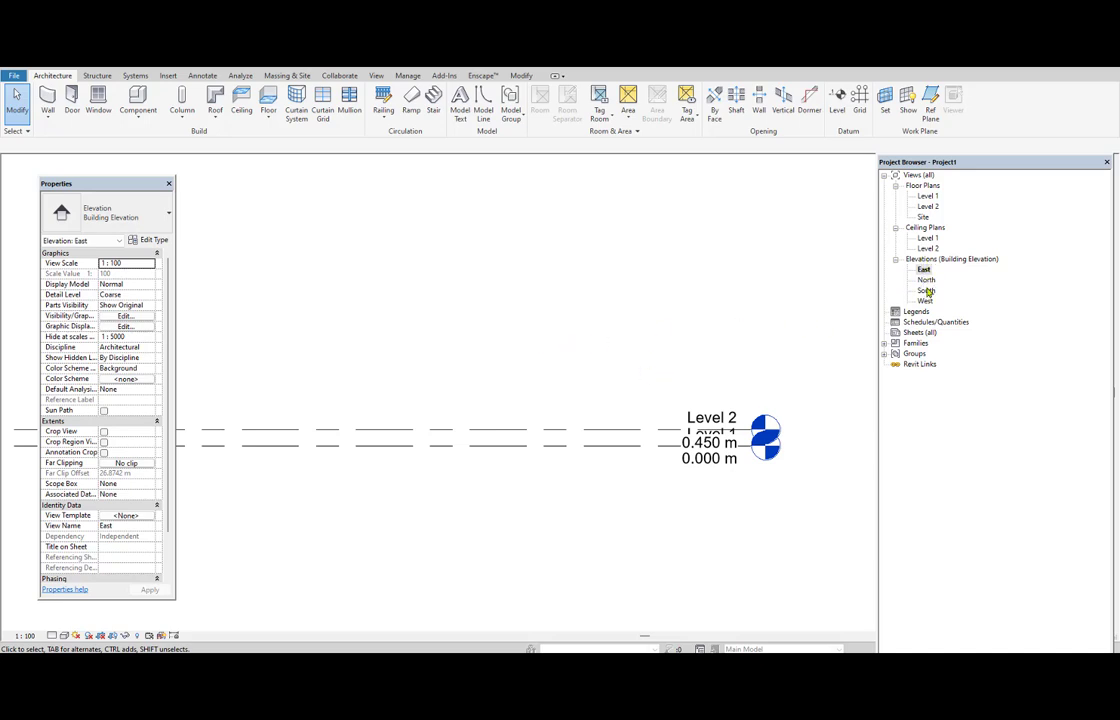
click(838, 105)
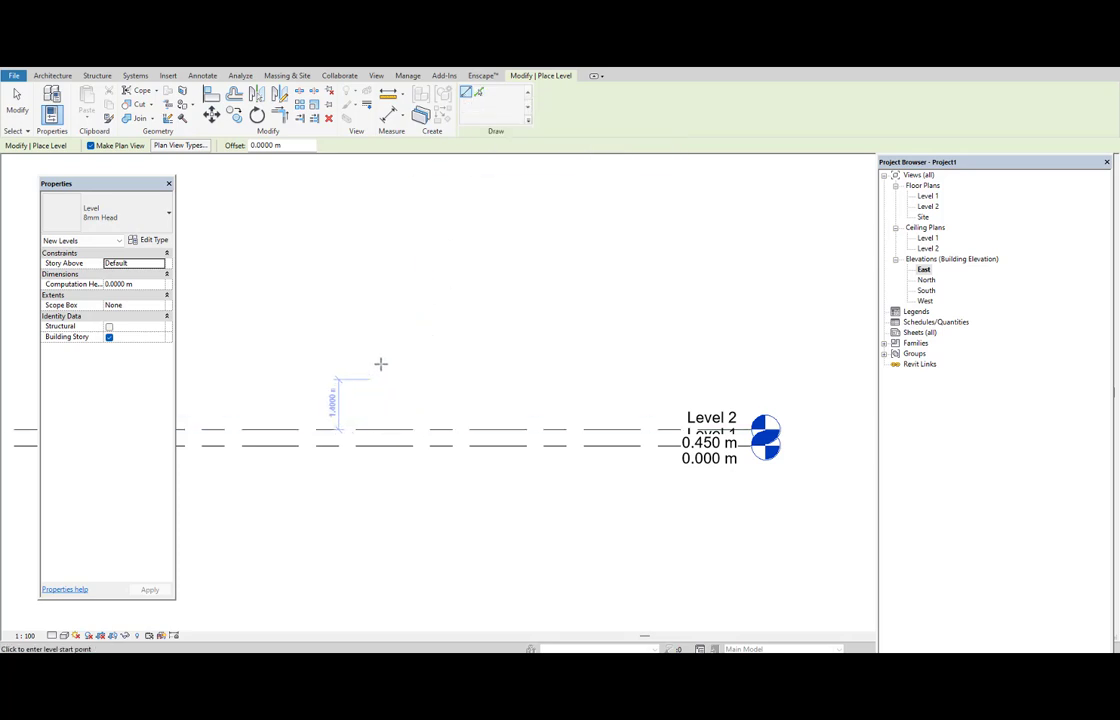
click(261, 298)
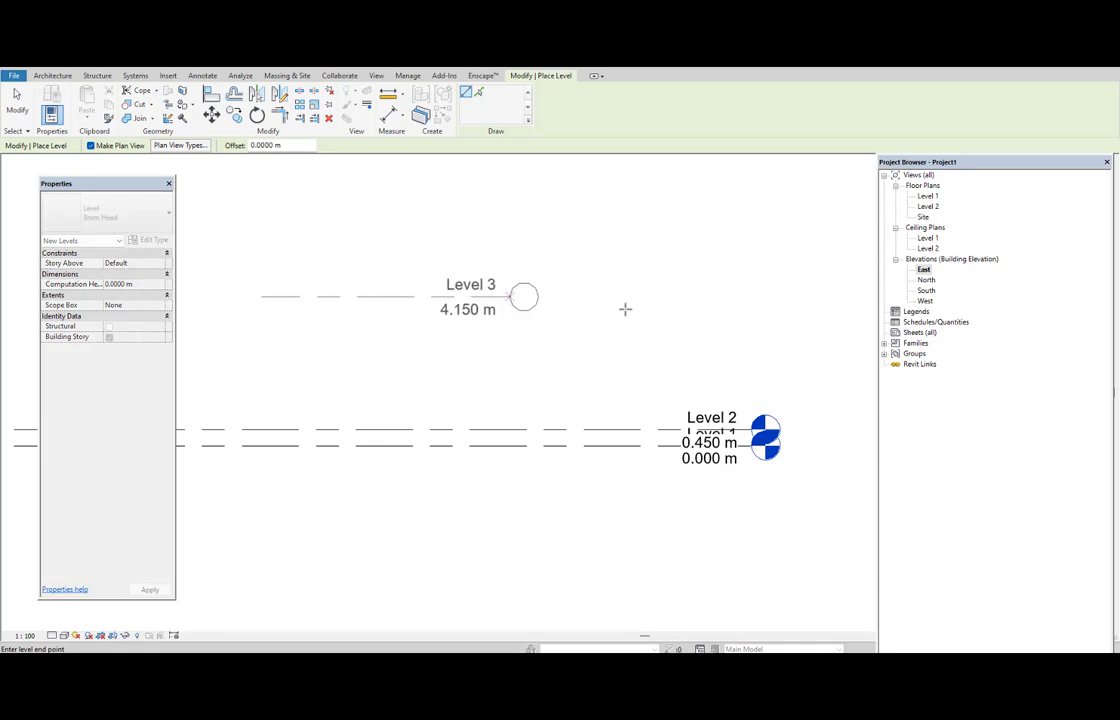
key(Escape)
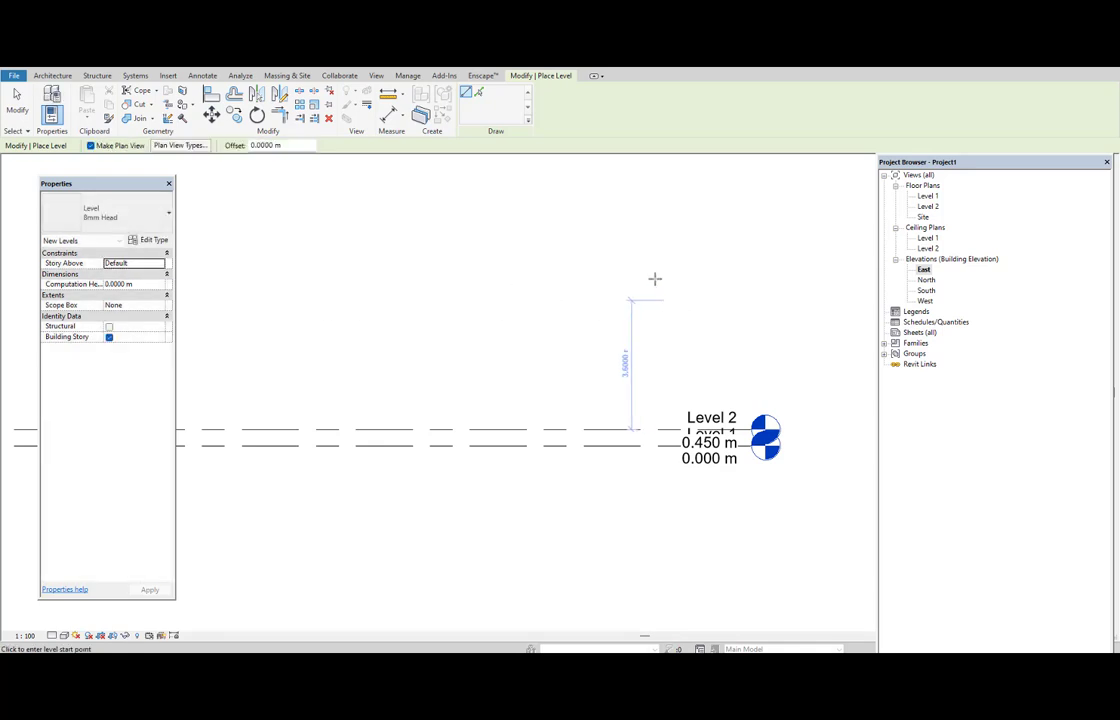
Create a new level above Level 2 by picking its line with a 3 m offset, and end the Level command.
click(479, 93)
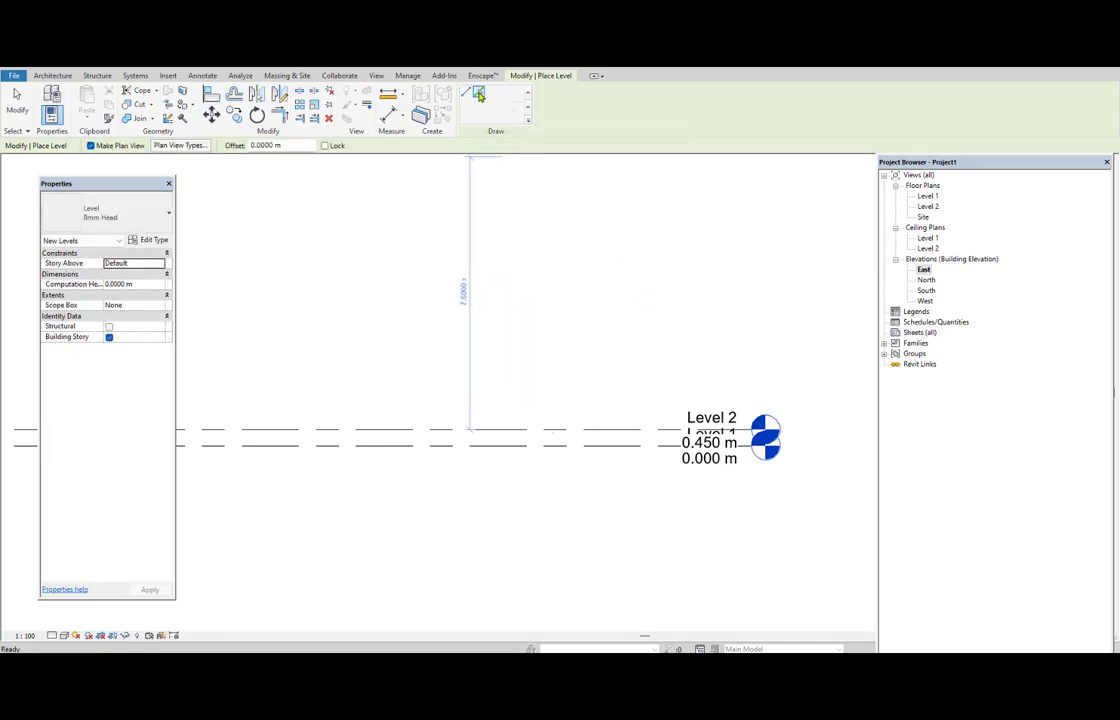
scroll(625, 295, down, 3)
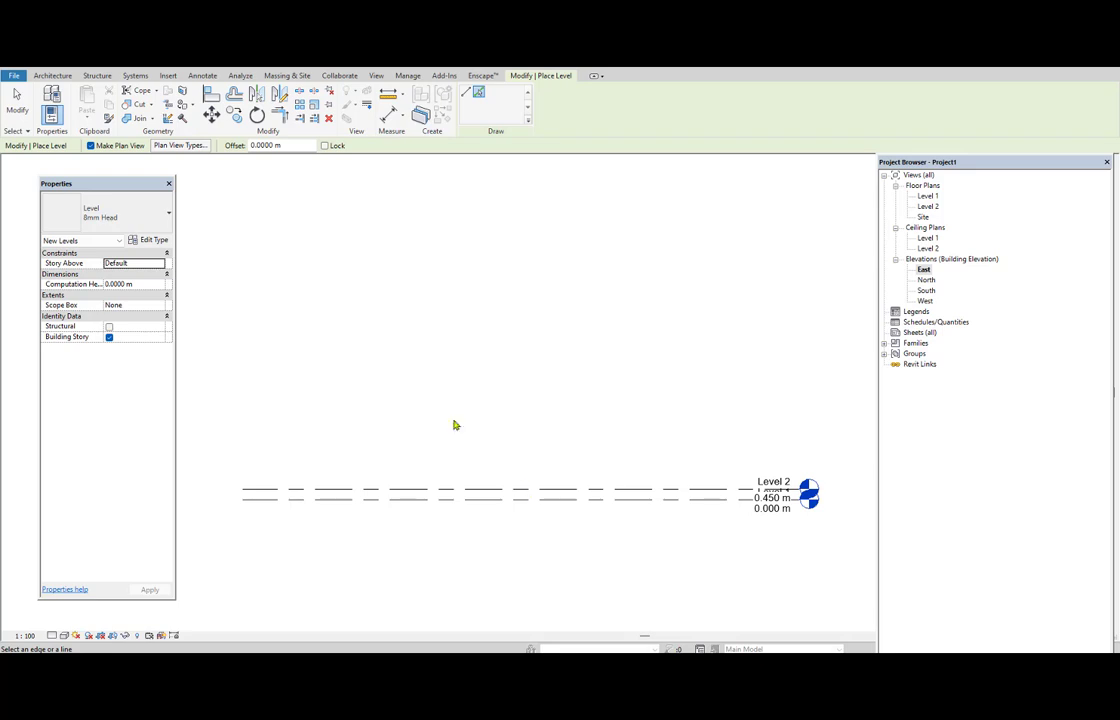
drag(293, 145, 243, 146)
text(3)
key(Return)
middle_drag(498, 479, 492, 427)
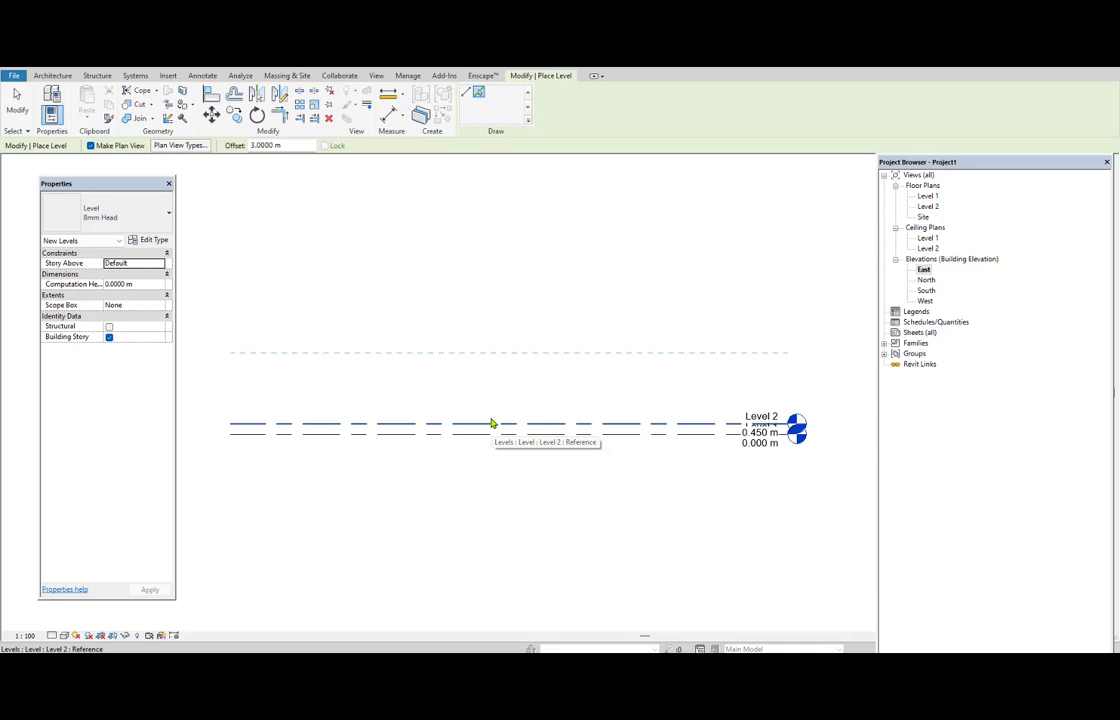
click(491, 424)
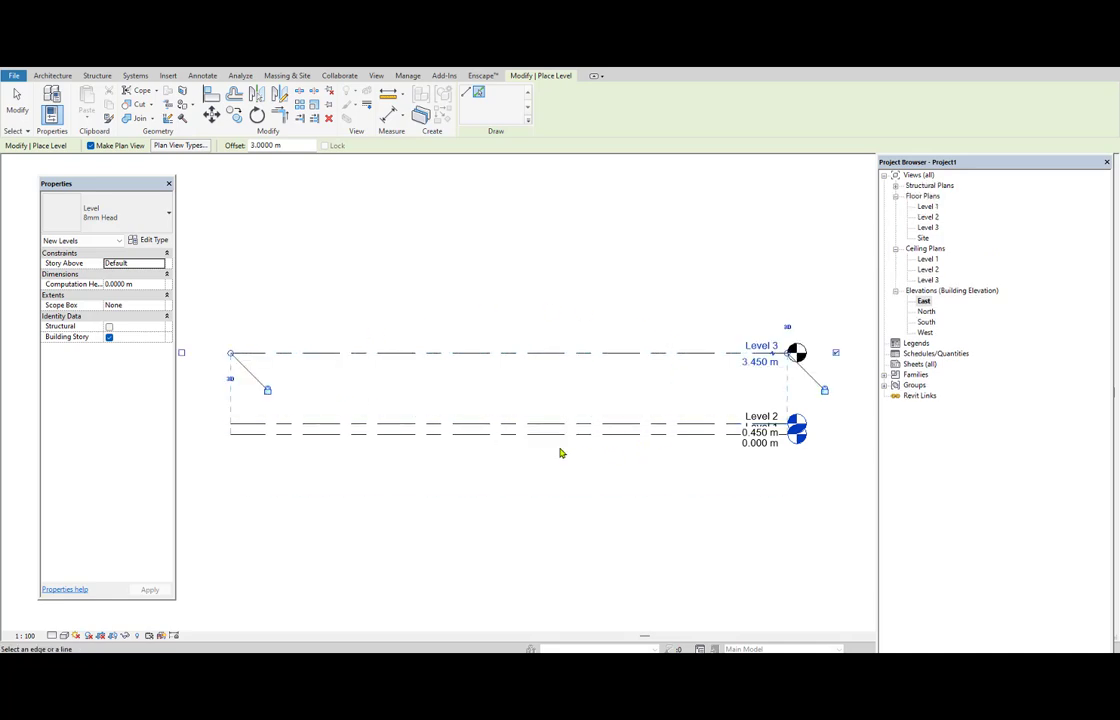
mouse_move(585, 310)
middle_down()
mouse_move(570, 390)
mouse_move(545, 395)
middle_up()
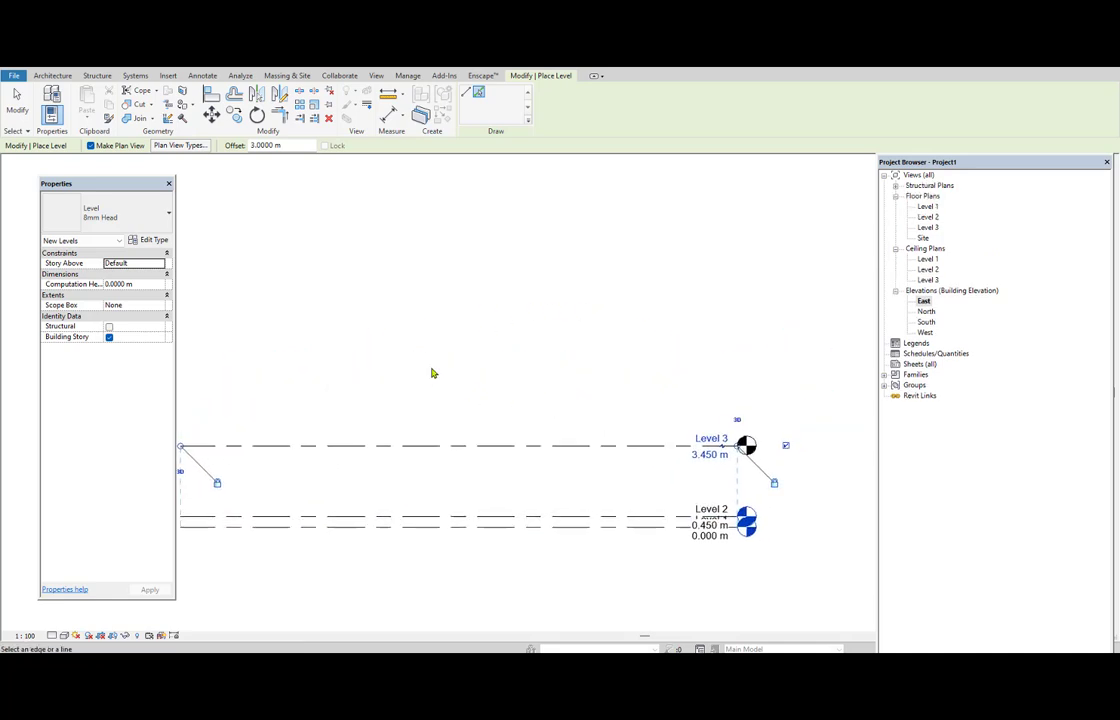
right_click(452, 314)
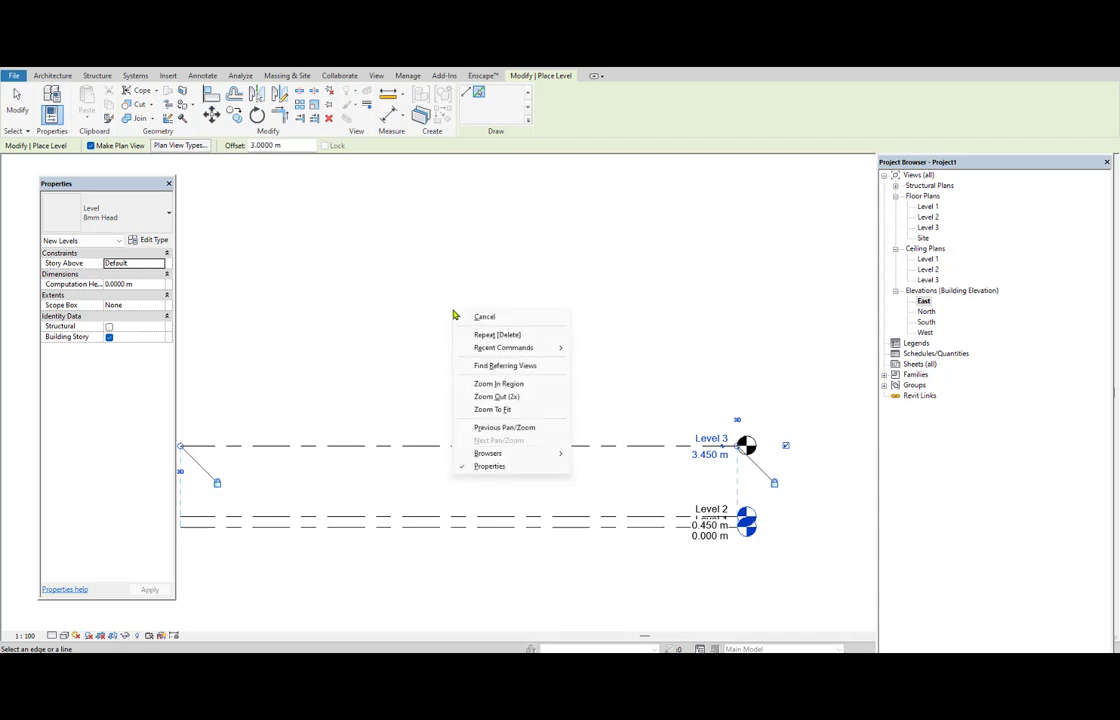
click(480, 315)
right_click(467, 295)
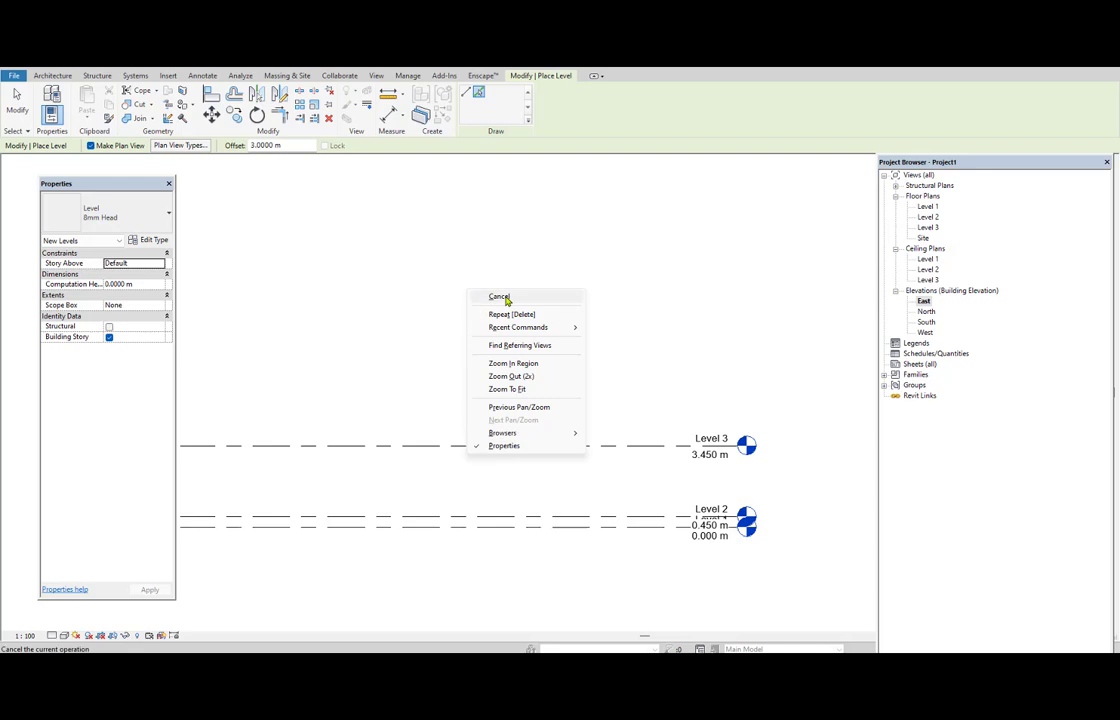
click(499, 296)
Add an elbow to the Level 1 line and move its head down, clear of the Level 2 label.
scroll(517, 322, down, 1)
scroll(675, 445, up, 2)
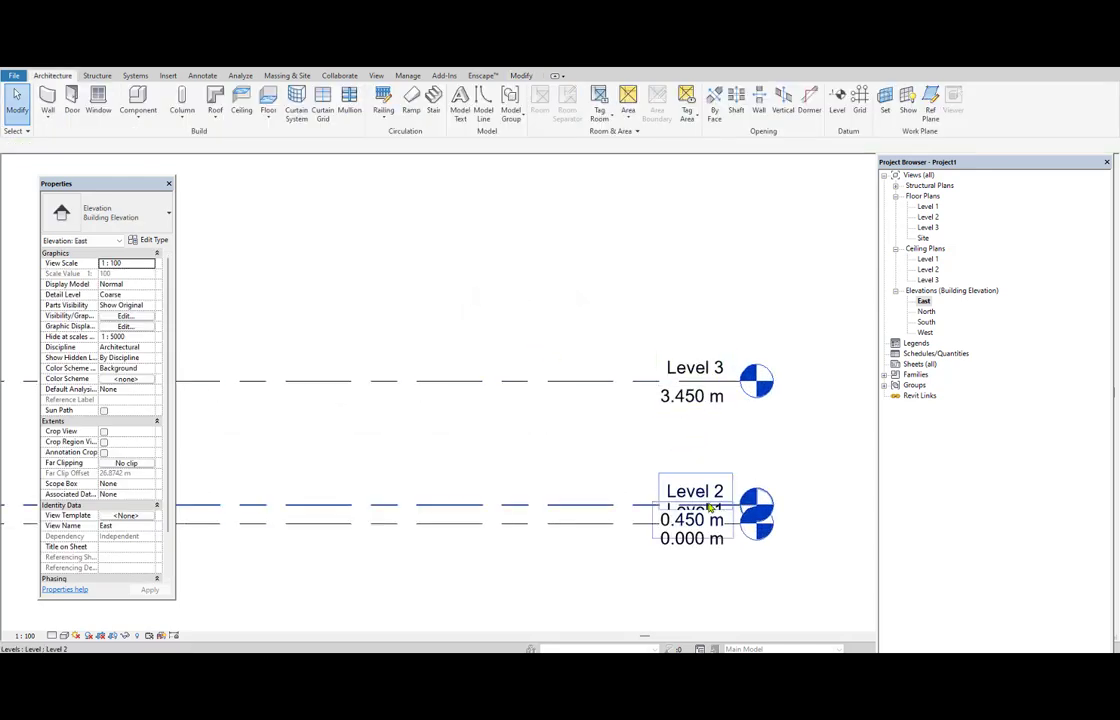
middle_drag(625, 452, 686, 400)
scroll(687, 379, up, 2)
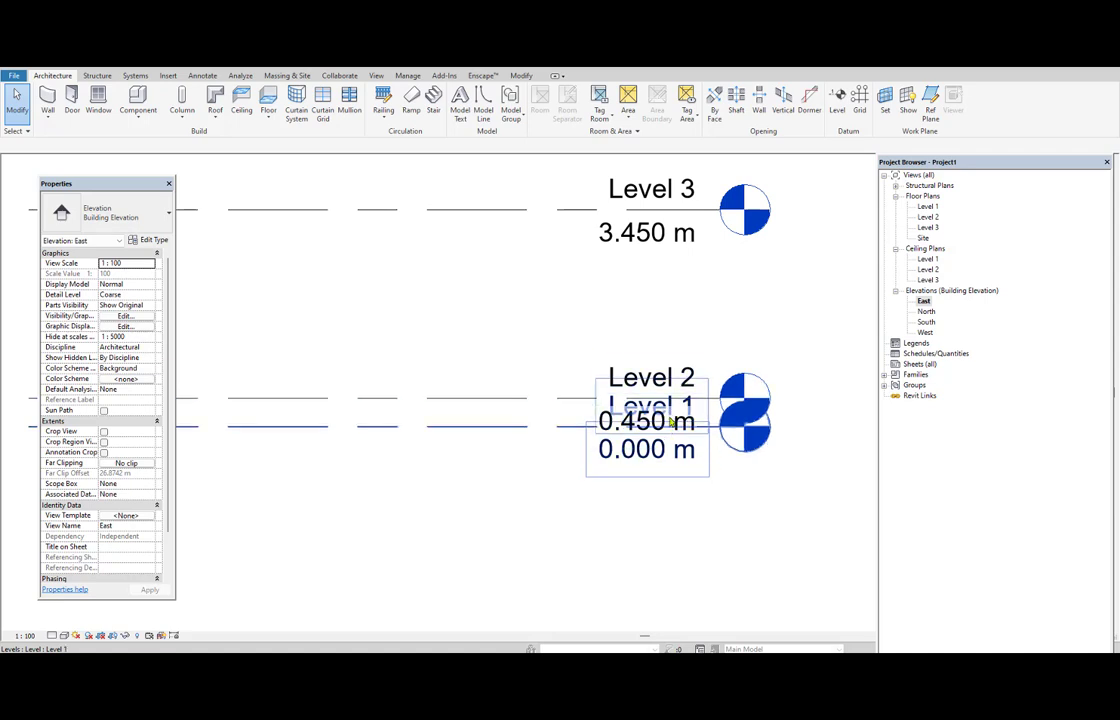
click(572, 433)
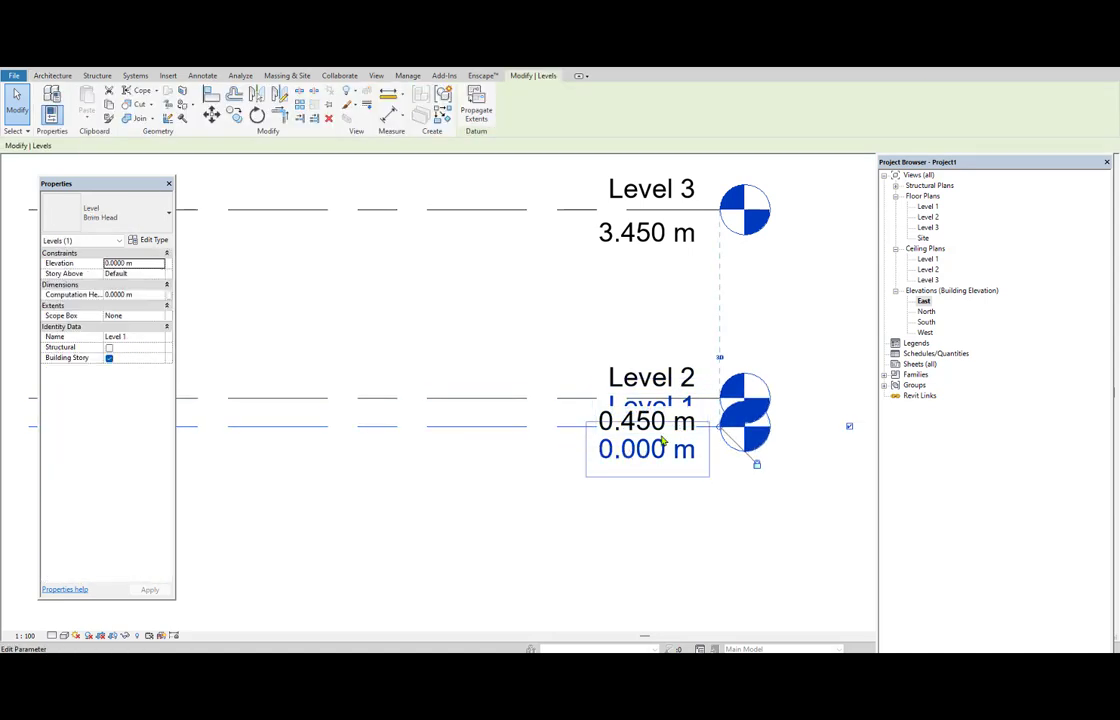
scroll(676, 434, up, 2)
scroll(680, 437, up, 5)
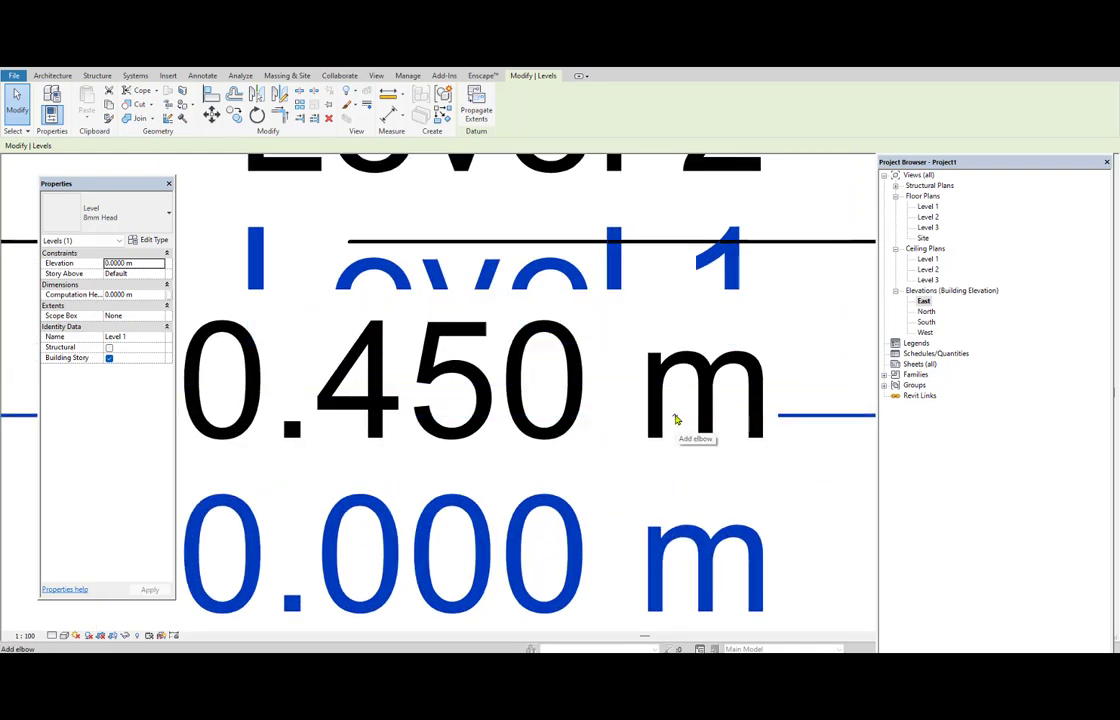
scroll(676, 420, down, 5)
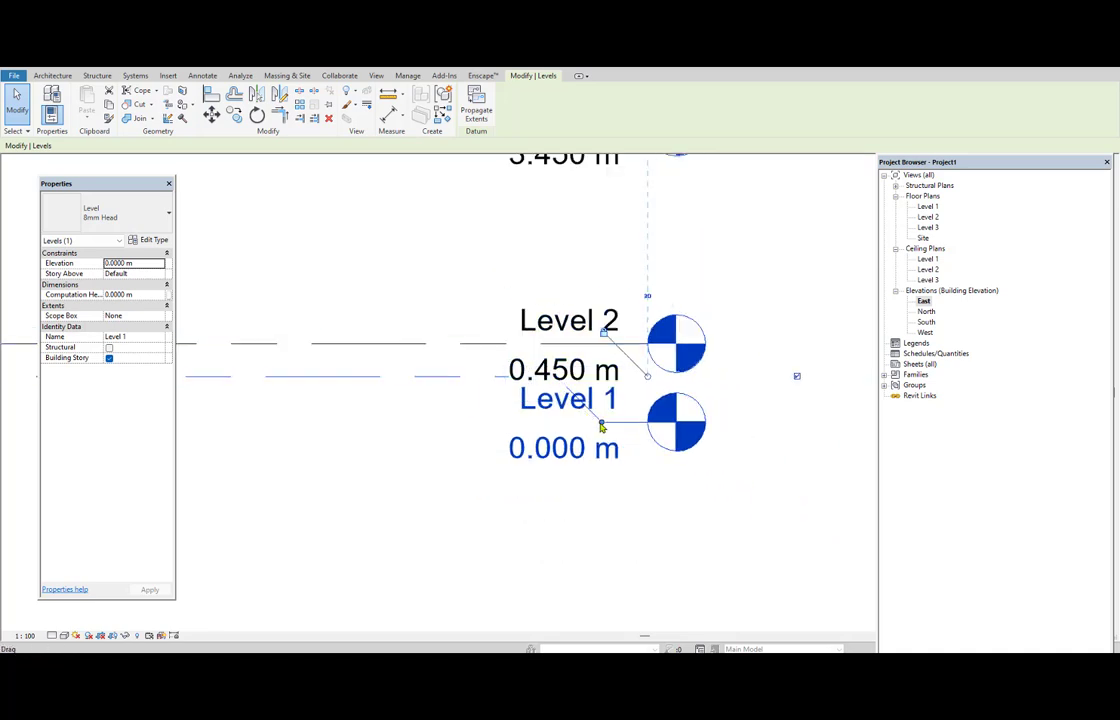
drag(601, 424, 662, 519)
click(474, 486)
Add an elbow to the Level 2 line and move its head up, above the line.
scroll(558, 476, down, 2)
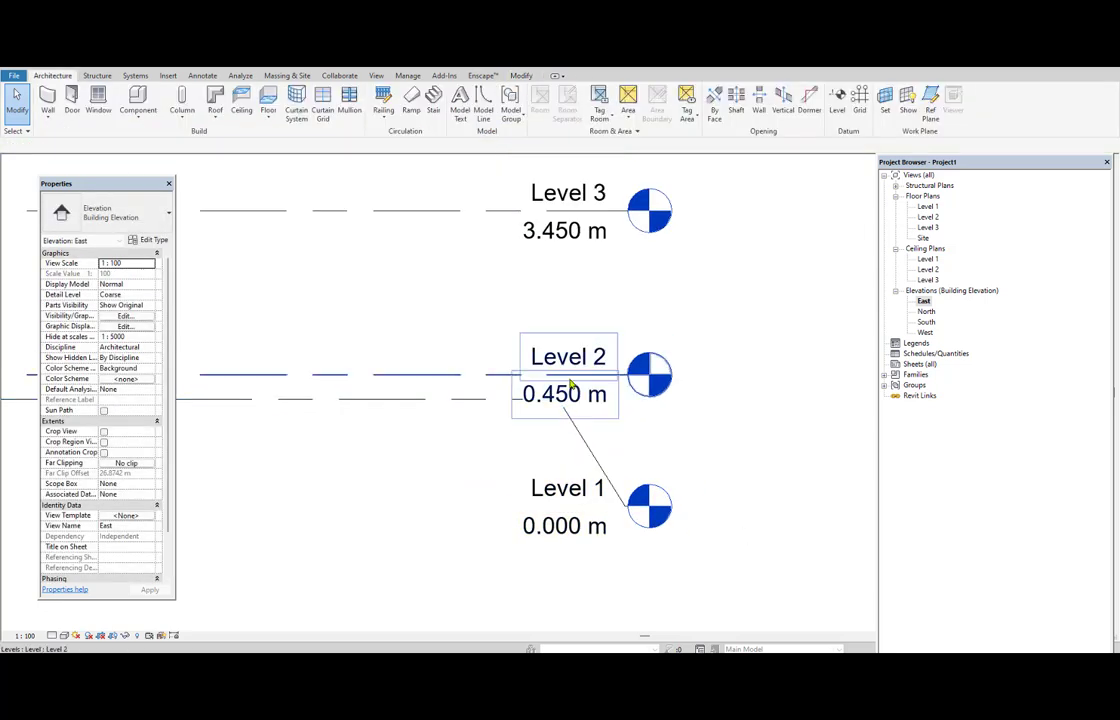
click(569, 376)
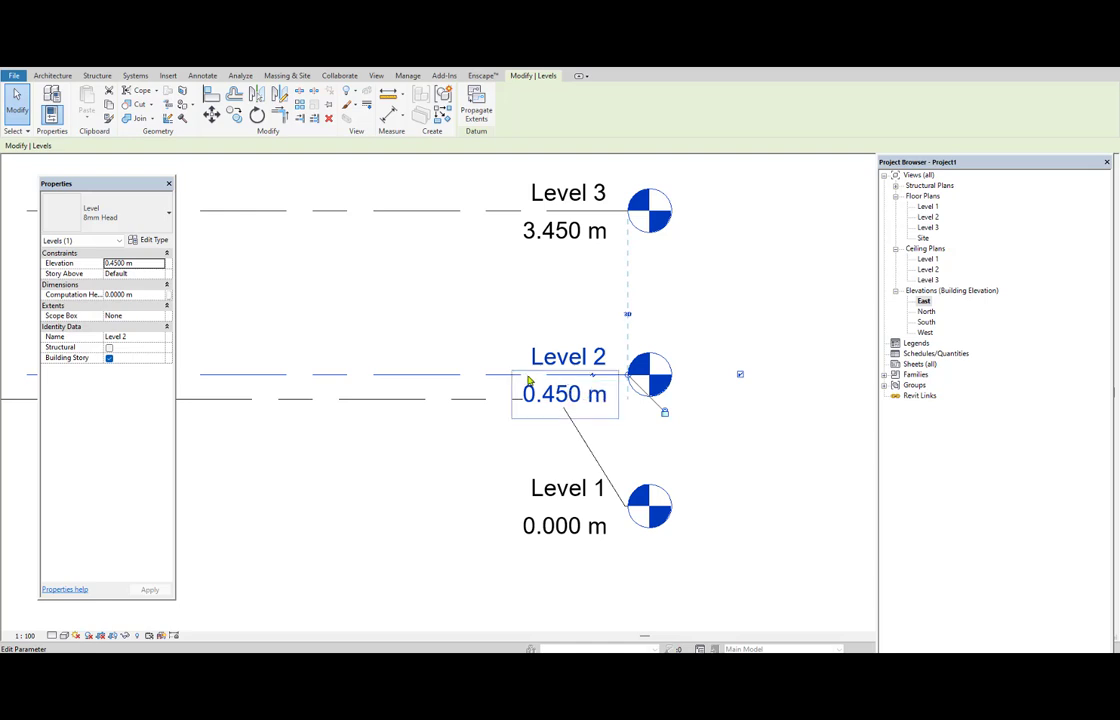
click(593, 376)
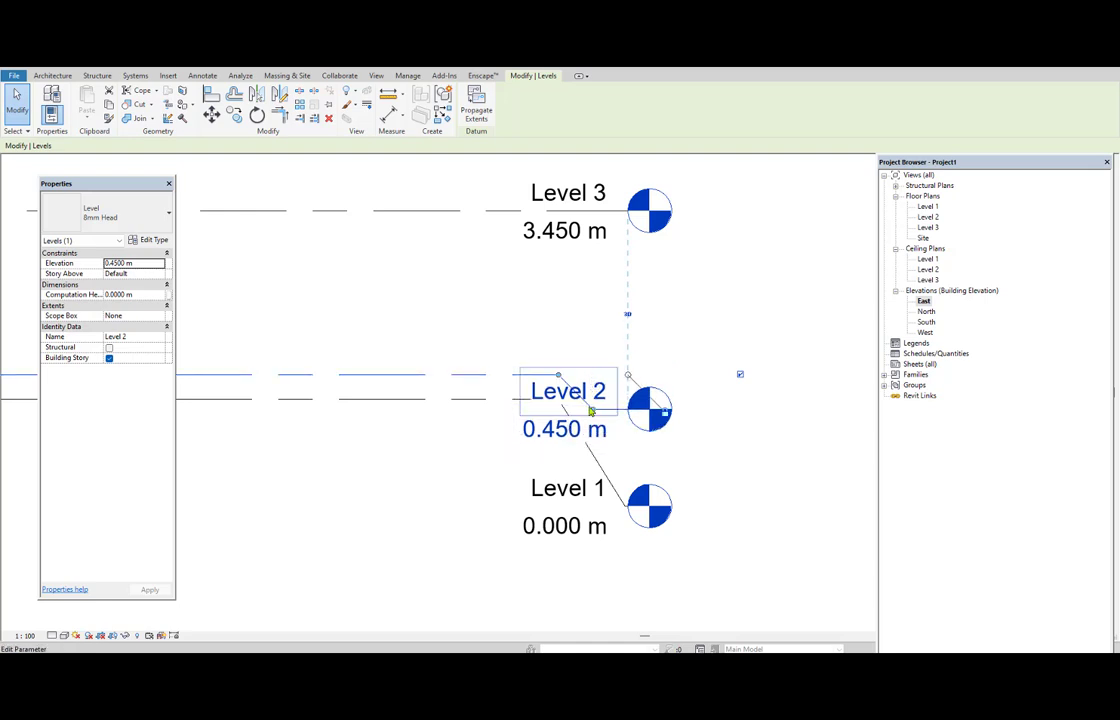
drag(593, 409, 626, 307)
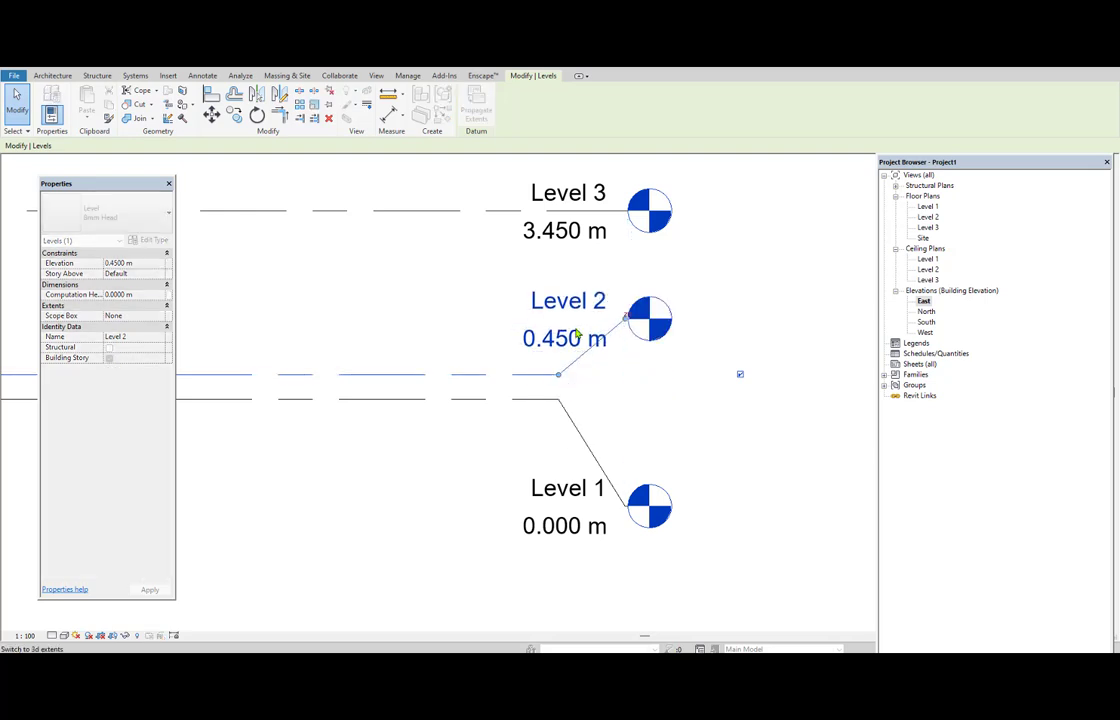
click(412, 356)
Rename Level 1 to GL and rename its corresponding views as well.
scroll(268, 425, down, 2)
middle_drag(268, 425, 548, 441)
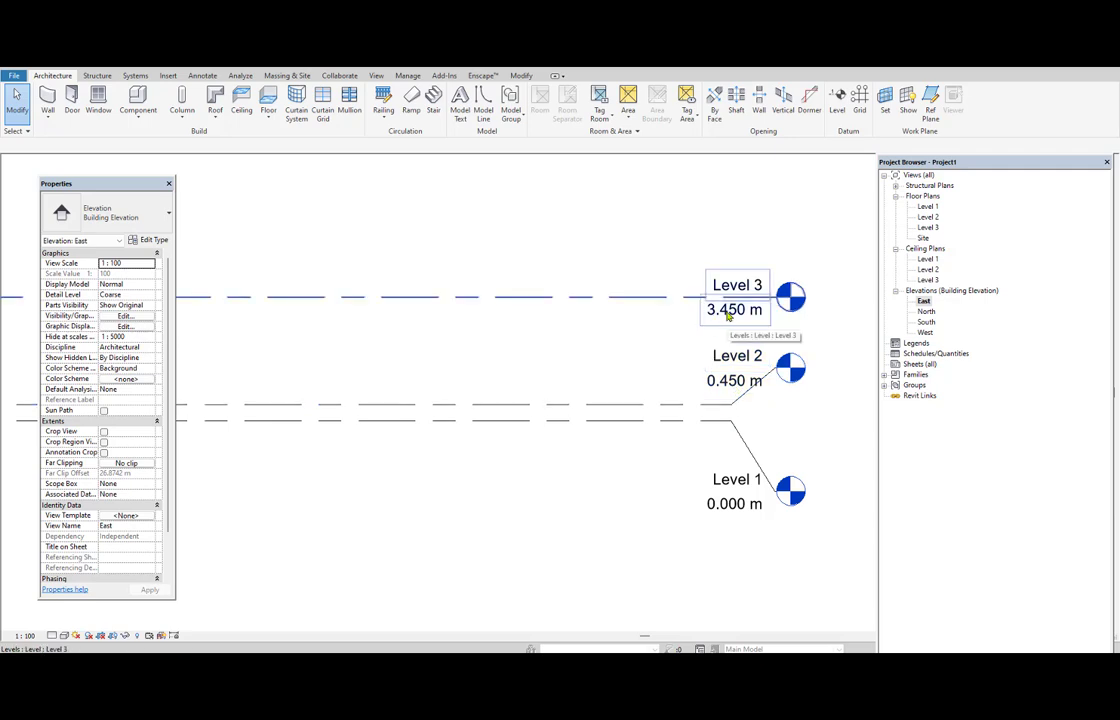
scroll(651, 404, down, 2)
middle_drag(665, 404, 620, 442)
scroll(653, 456, up, 2)
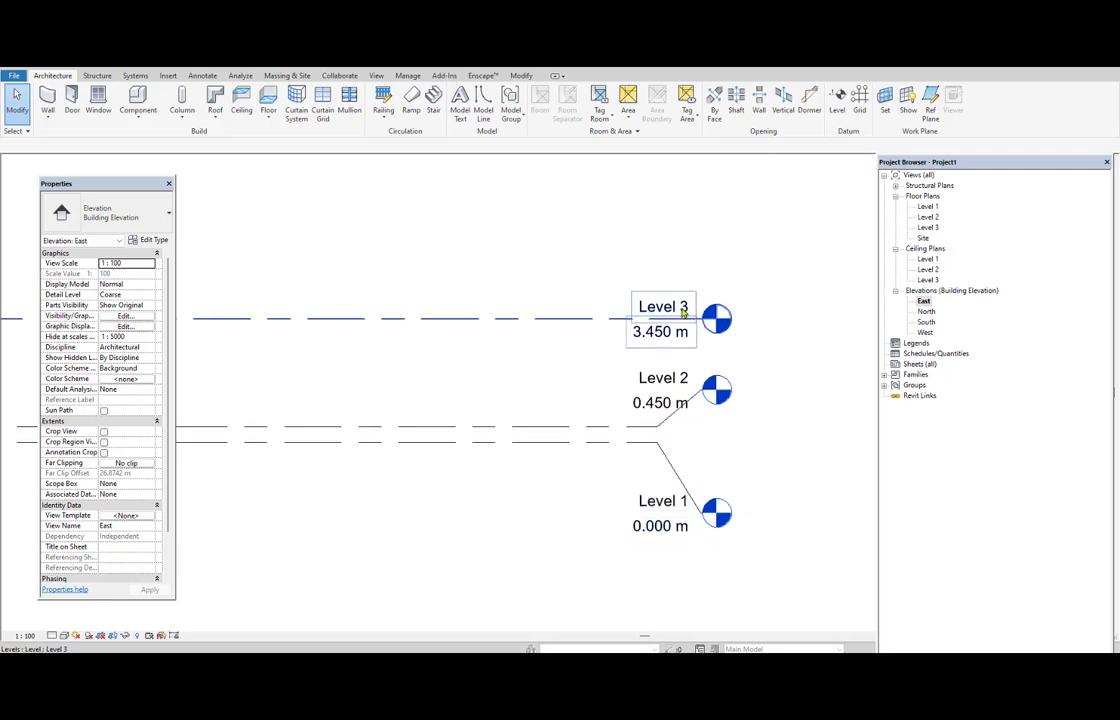
double_click(661, 503)
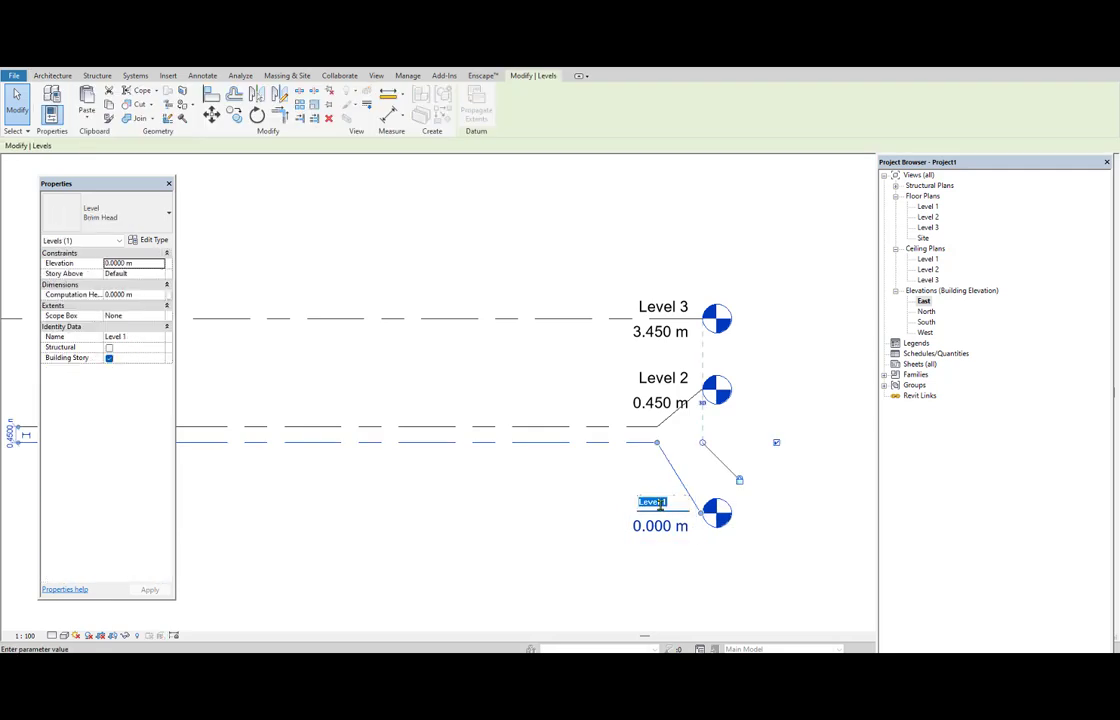
text(GL)
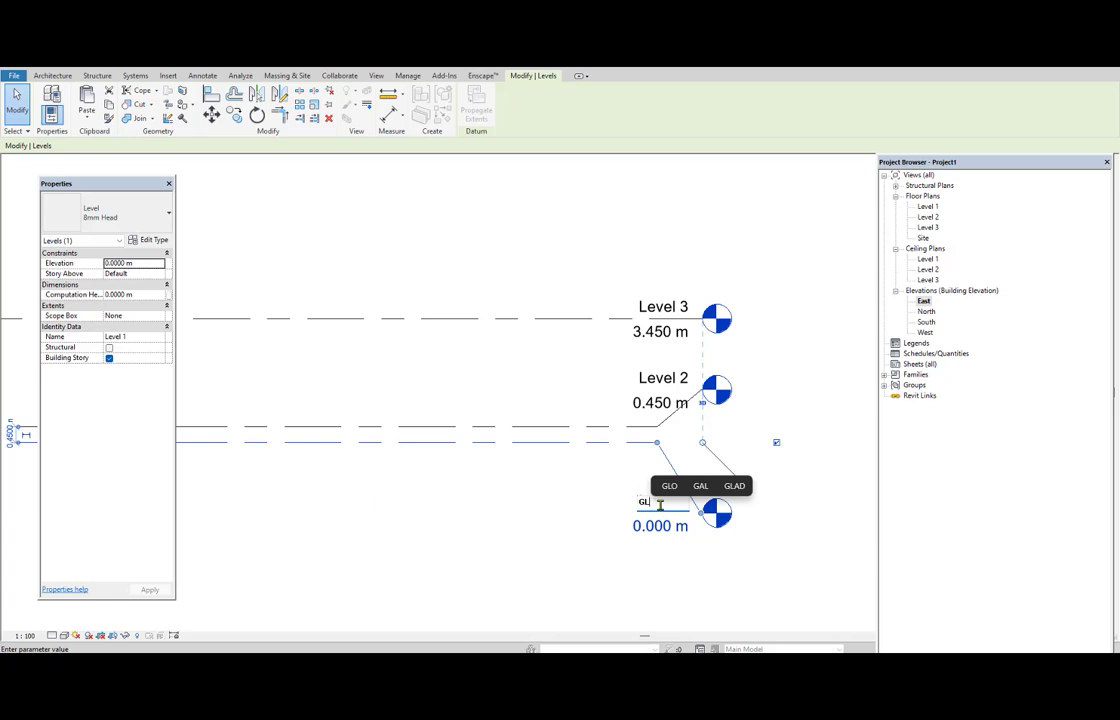
click(548, 378)
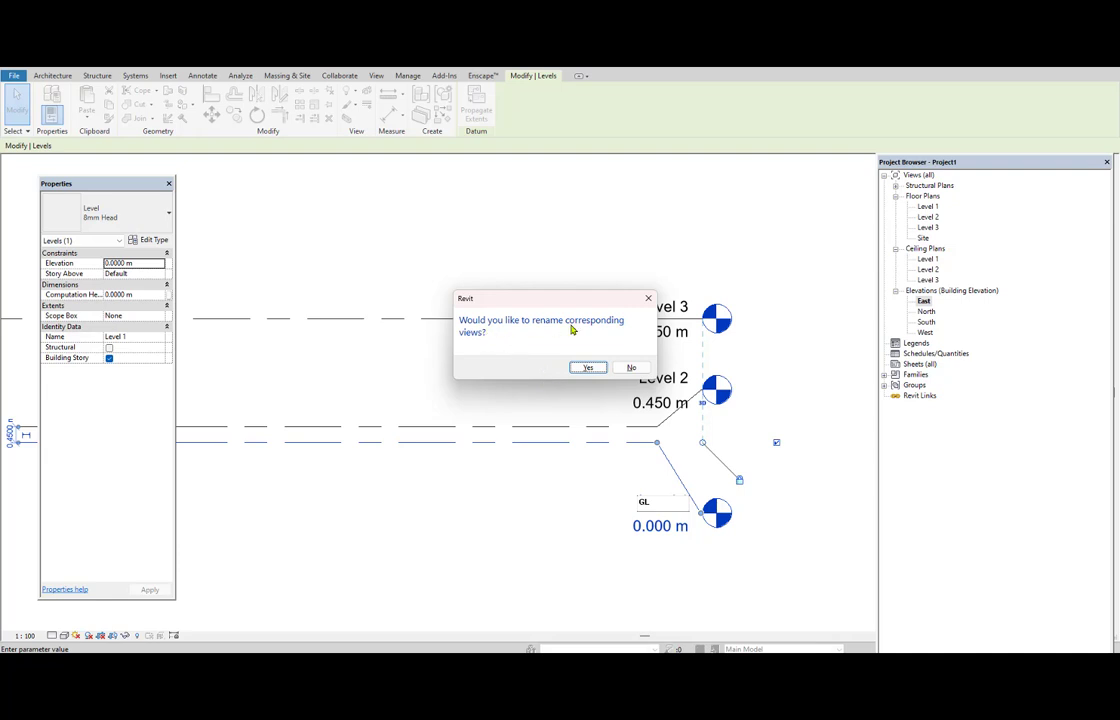
click(588, 367)
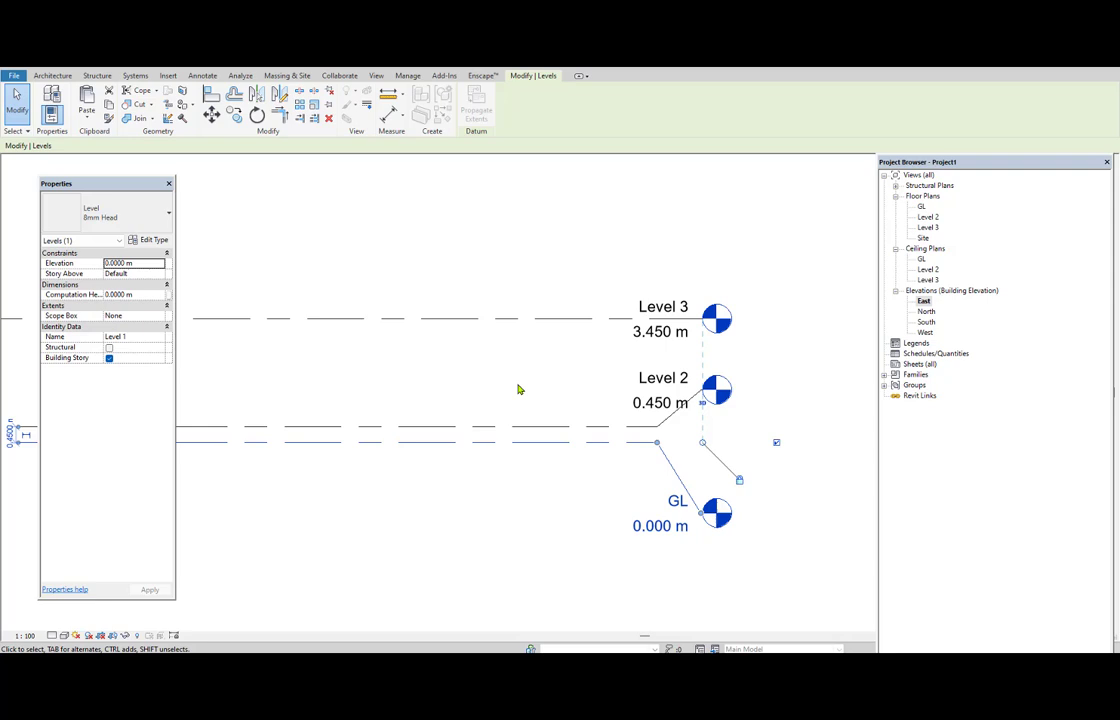
Rename Level 2 to PL together with its corresponding views.
double_click(658, 380)
text(FL)
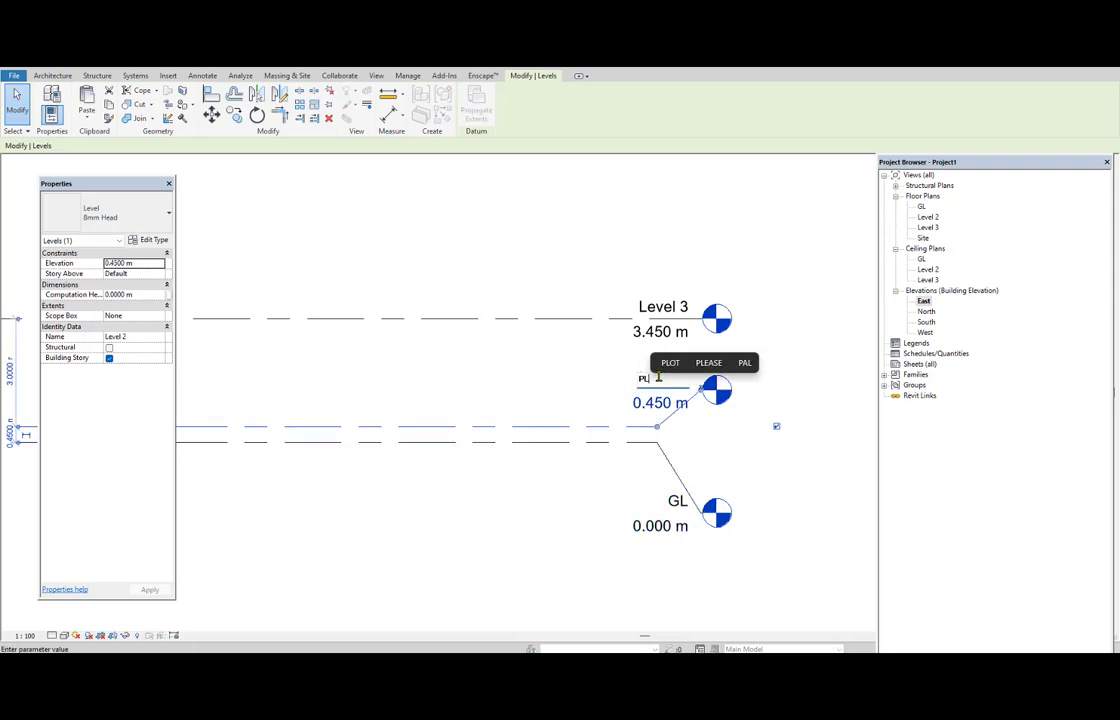
key(Return)
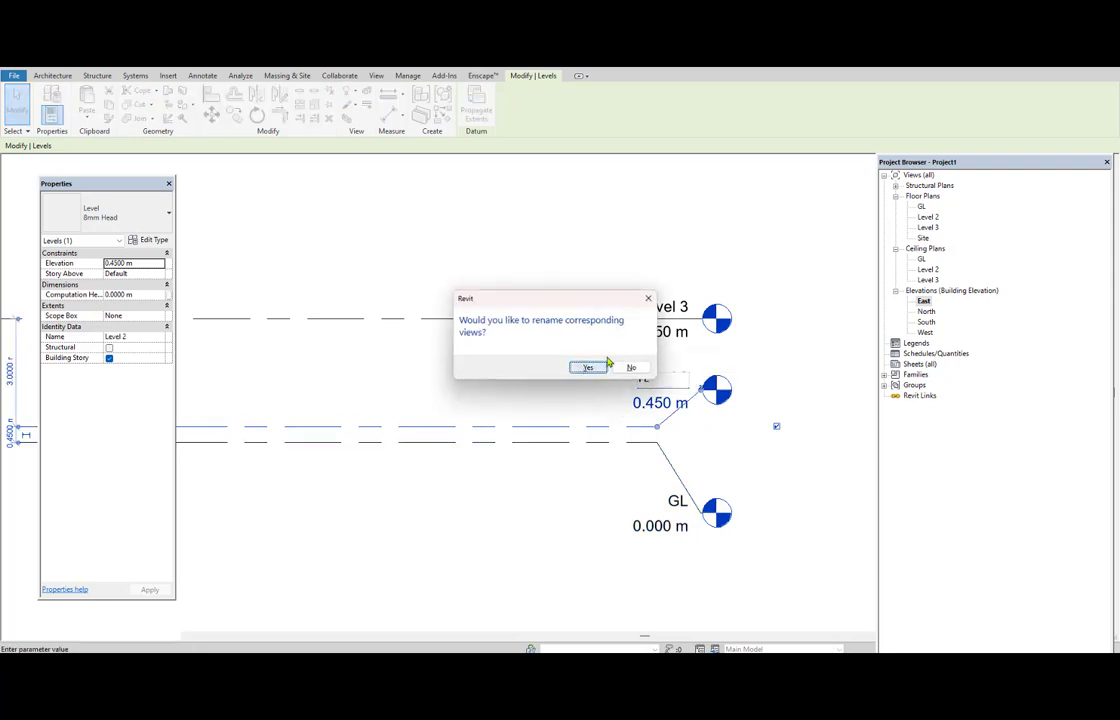
click(578, 370)
Rename Level 3 to FL together with its corresponding views.
double_click(668, 305)
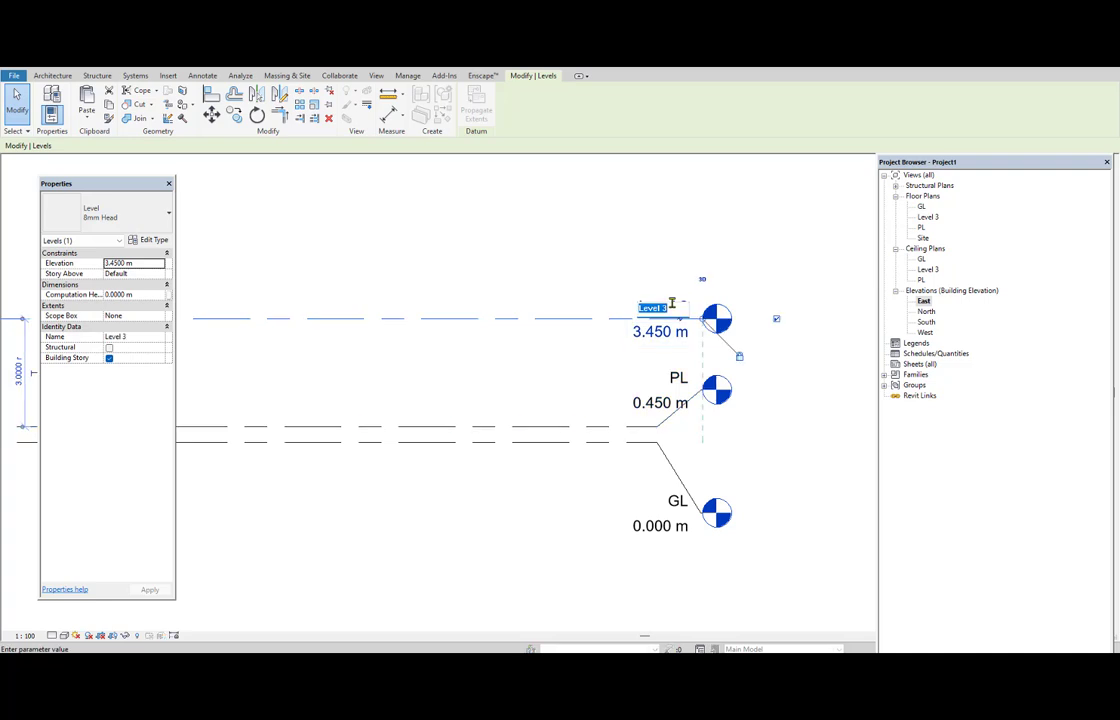
text(FL)
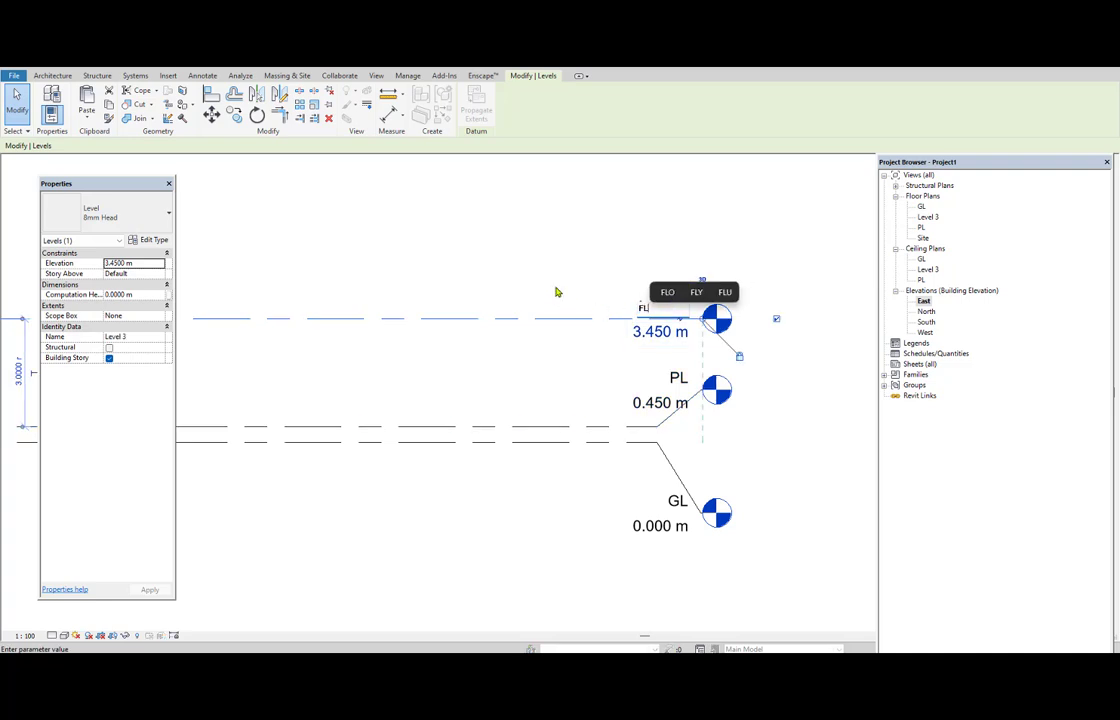
key(Return)
click(587, 367)
Examine the order in which the FL, GL and PL floor plans are listed in the Project Browser.
scroll(587, 378, down, 1)
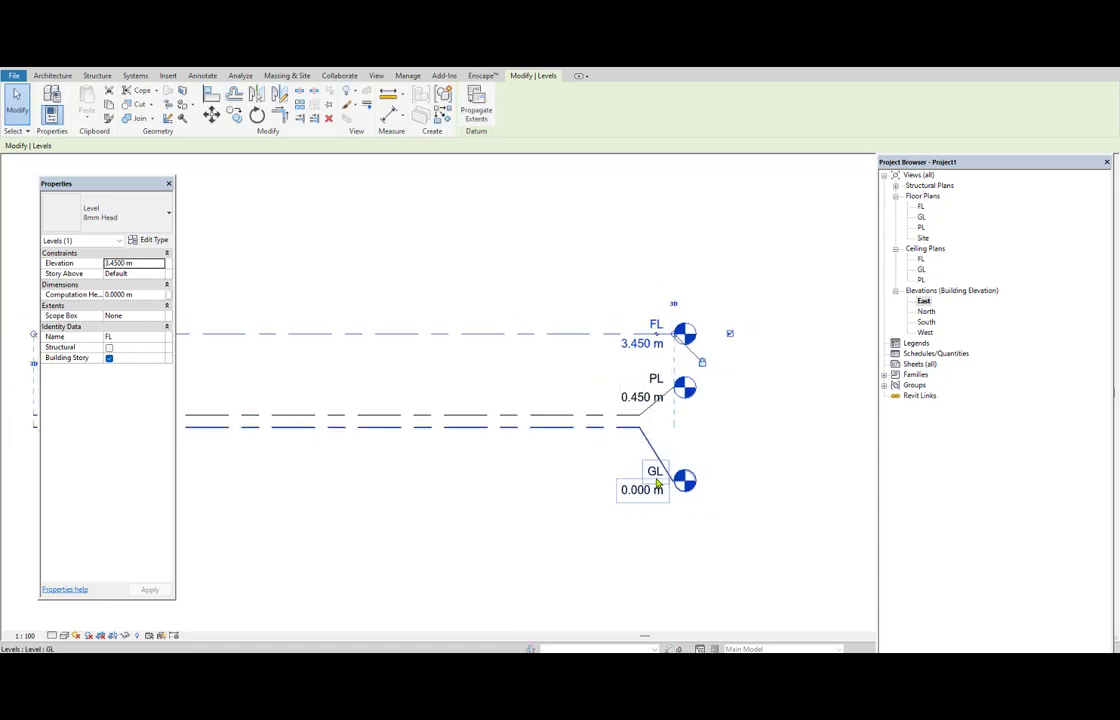
scroll(655, 480, up, 1)
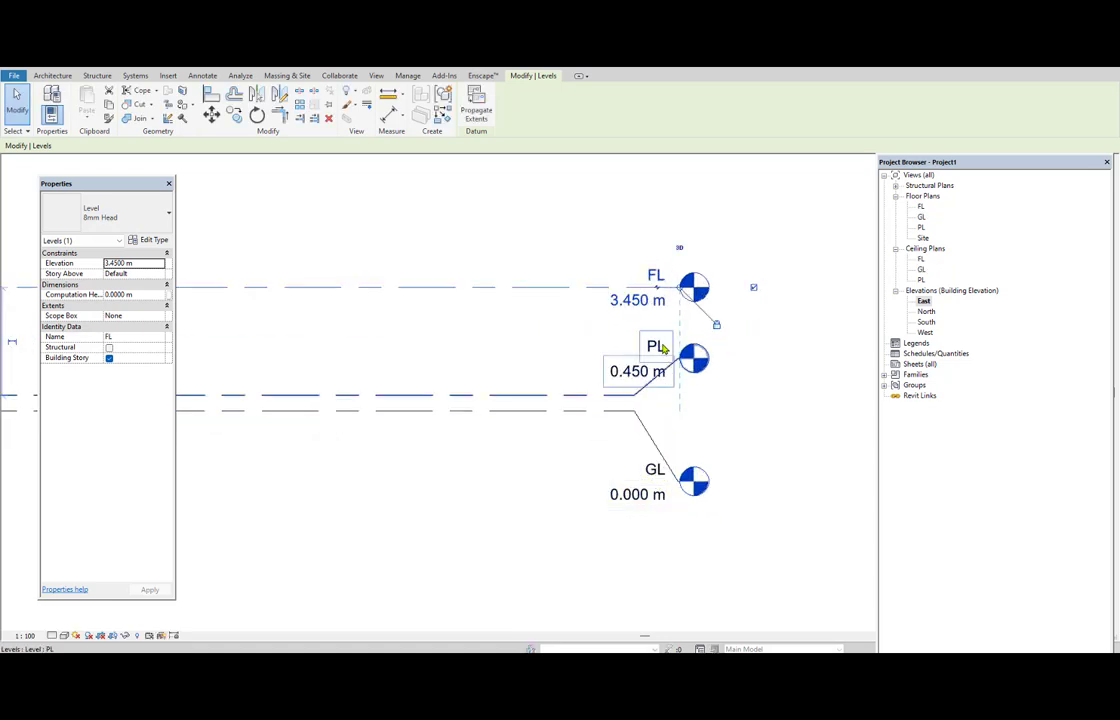
click(929, 198)
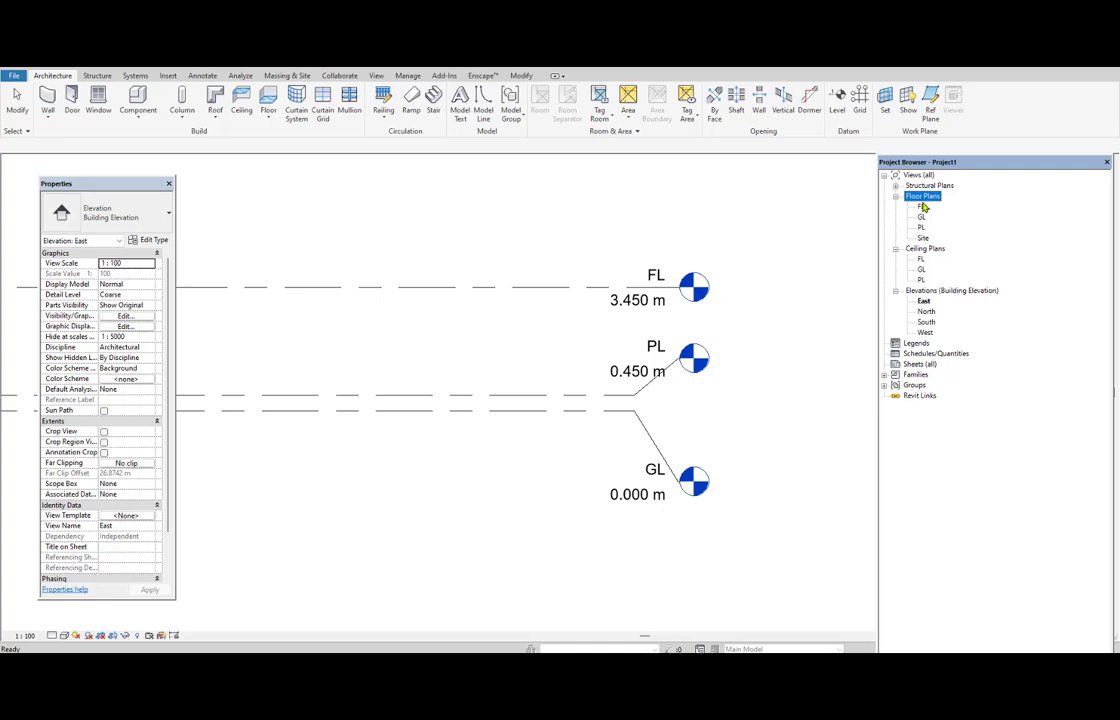
click(921, 207)
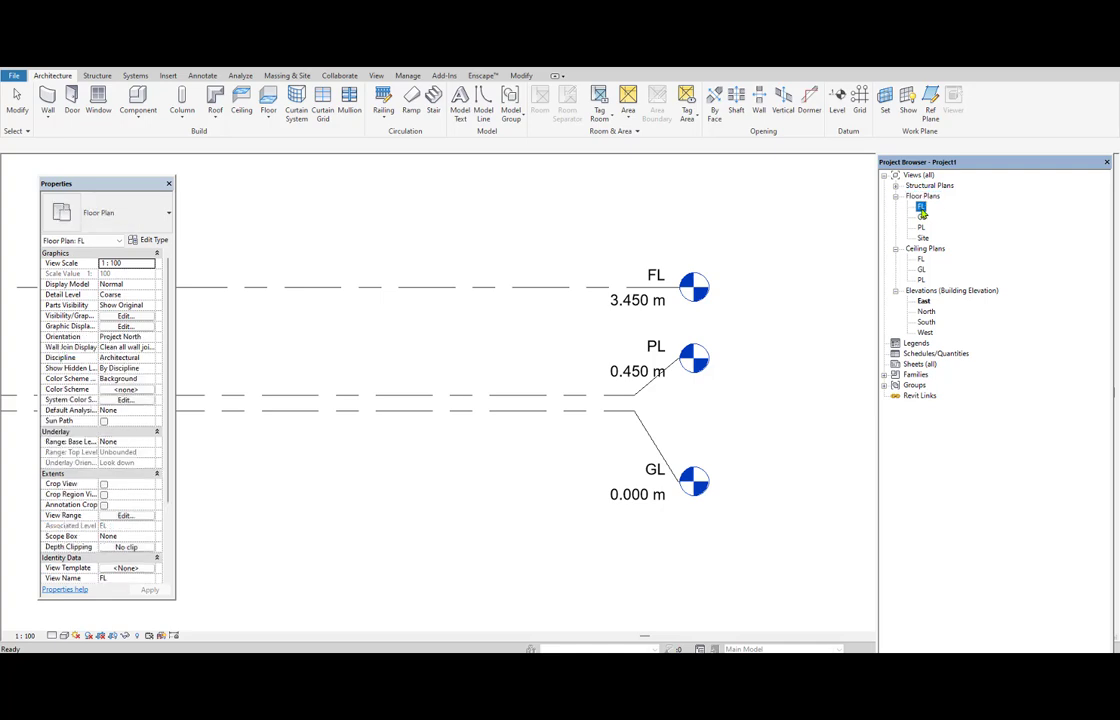
click(921, 217)
click(921, 228)
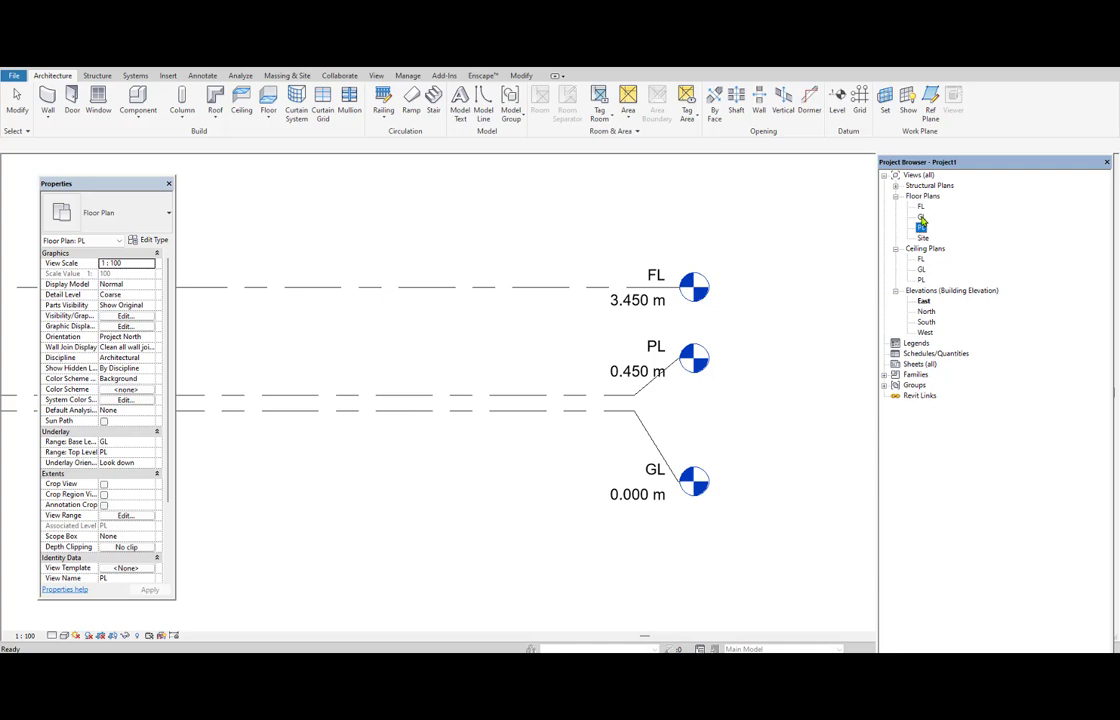
click(921, 217)
click(921, 229)
click(921, 208)
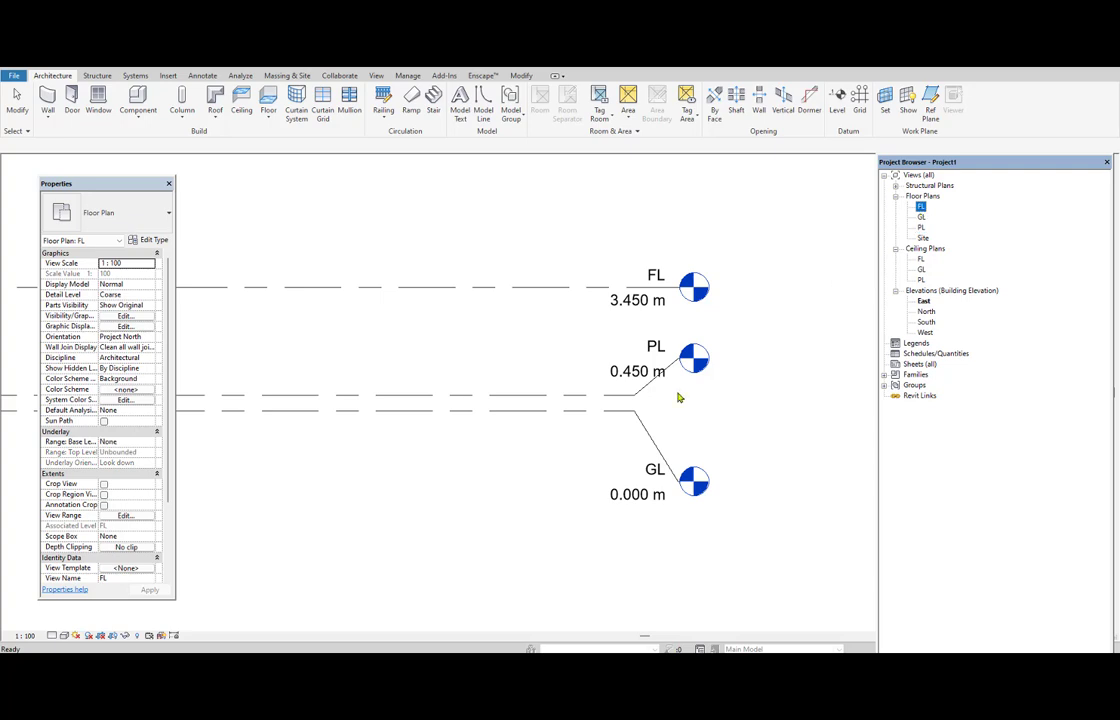
Rename the GL level to 00GL and apply the new name to its corresponding views.
click(652, 470)
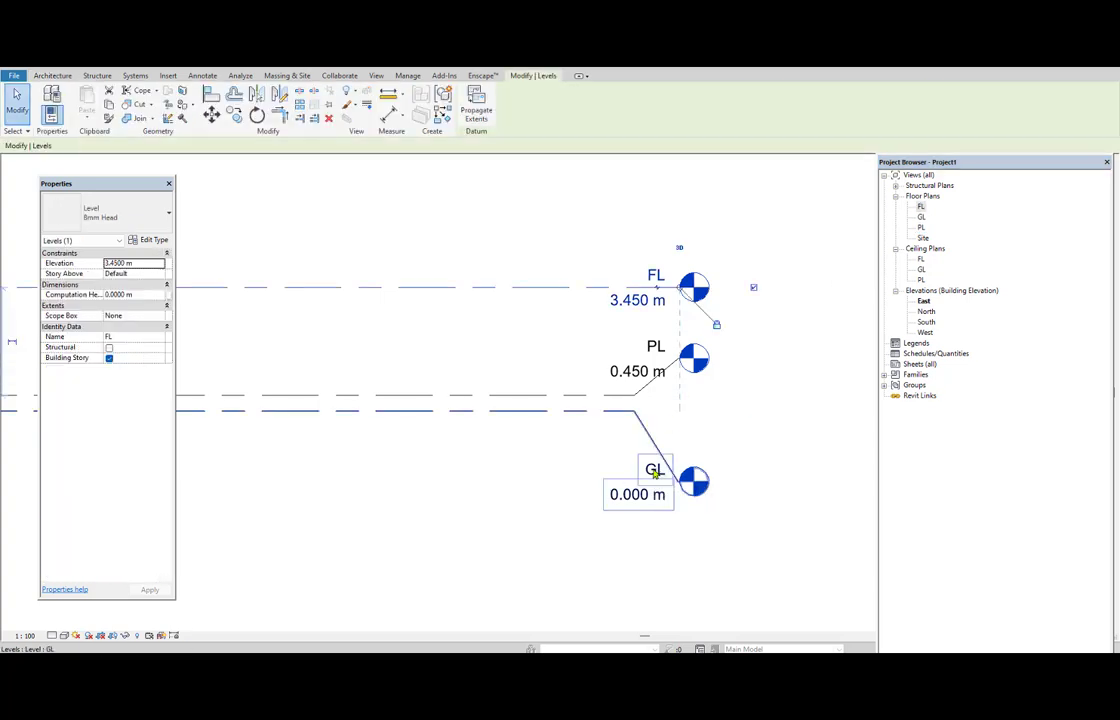
click(648, 470)
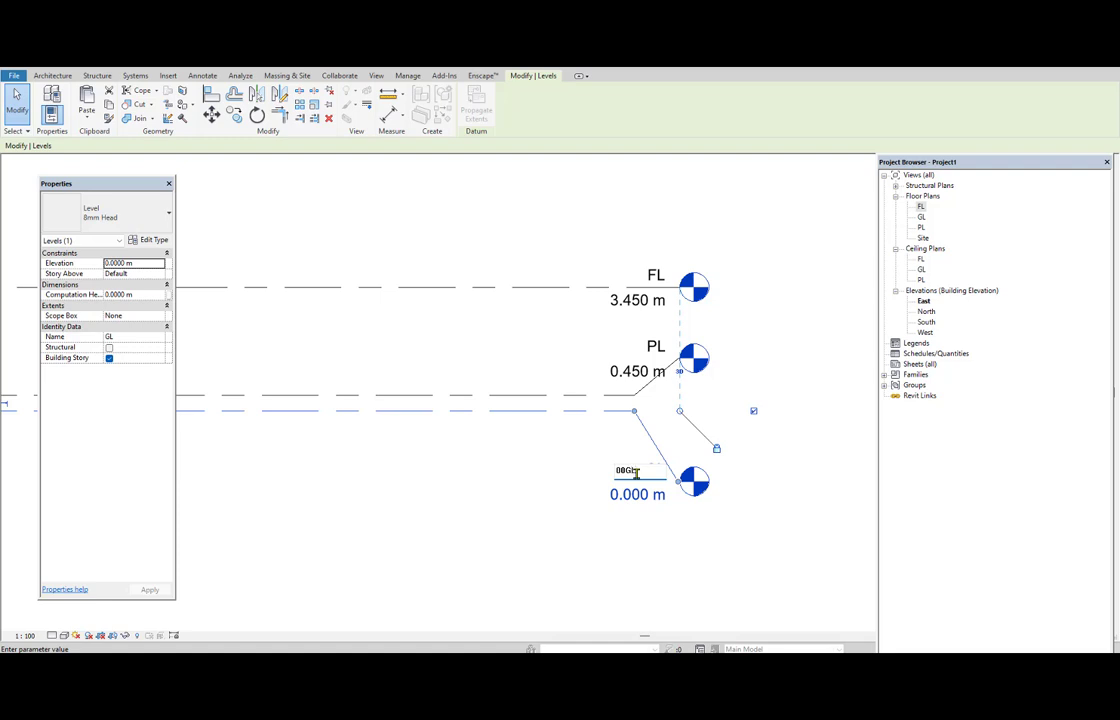
text(00GL)
key(Return)
click(585, 368)
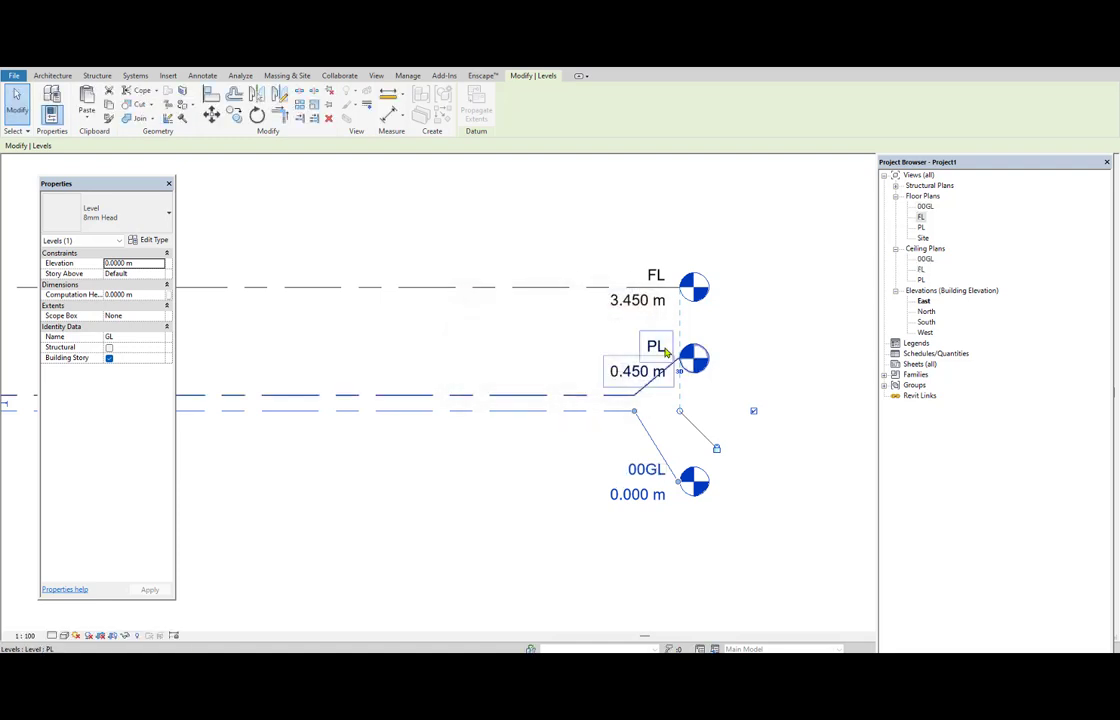
Rename the PL level to 01PL and apply the new name to its corresponding views.
double_click(654, 347)
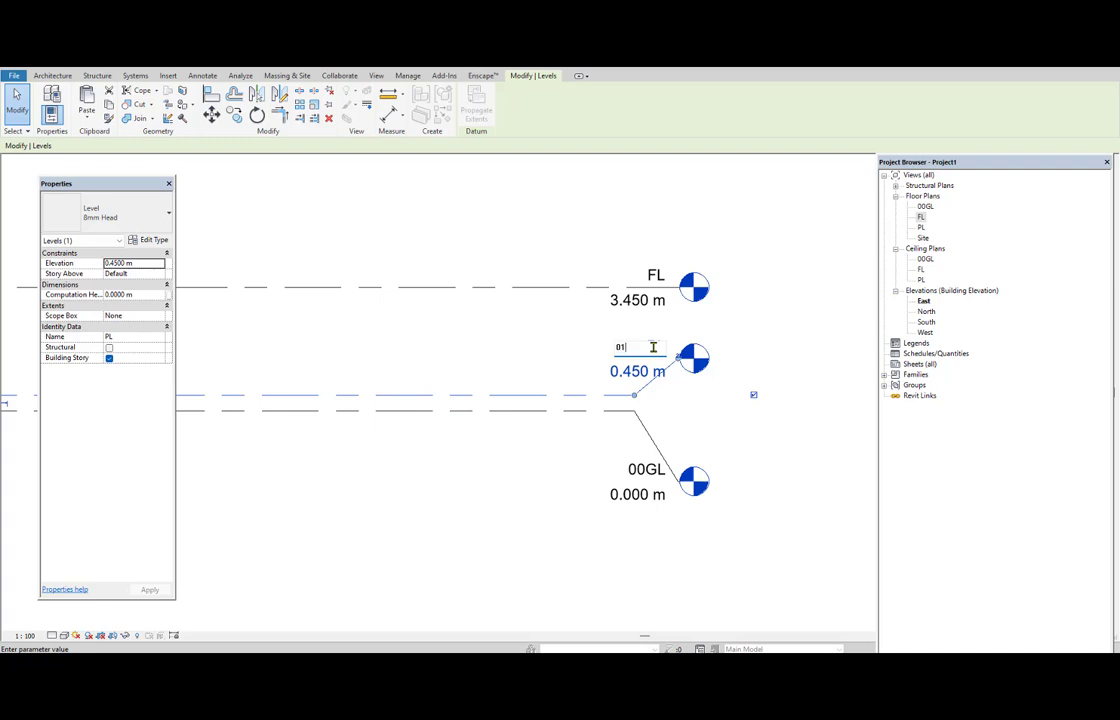
text(01PL)
key(Return)
click(583, 368)
Rename the FL level to 02 FL and apply the new name to its corresponding views.
double_click(656, 276)
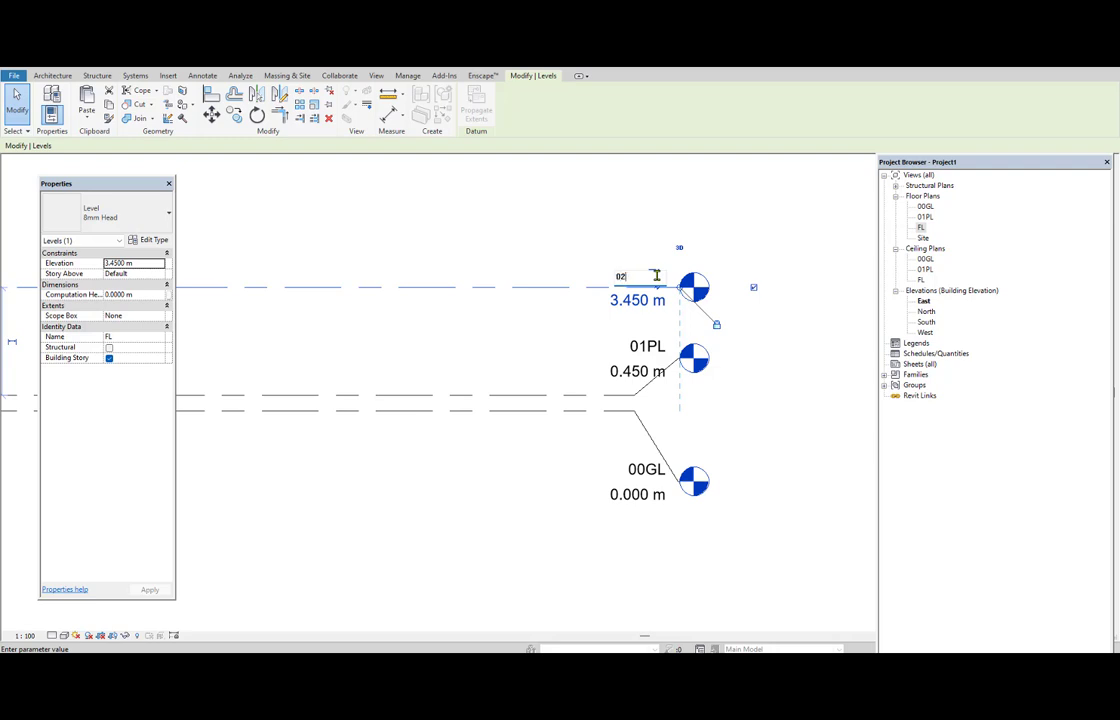
text(02 FL)
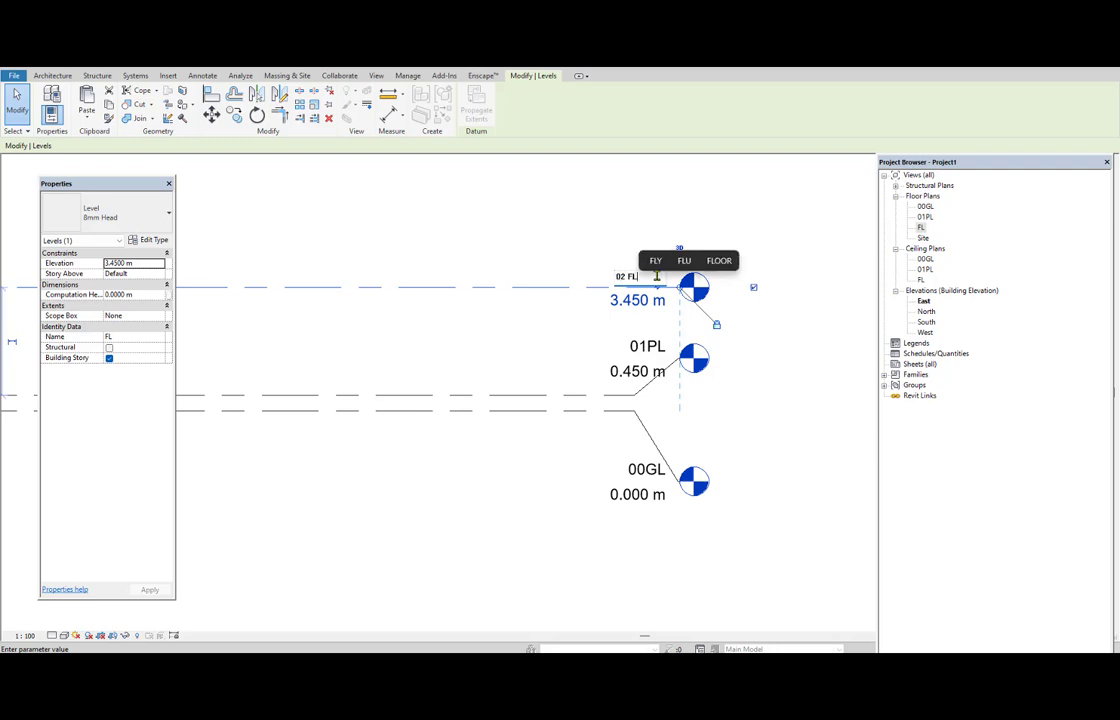
key(Return)
click(590, 370)
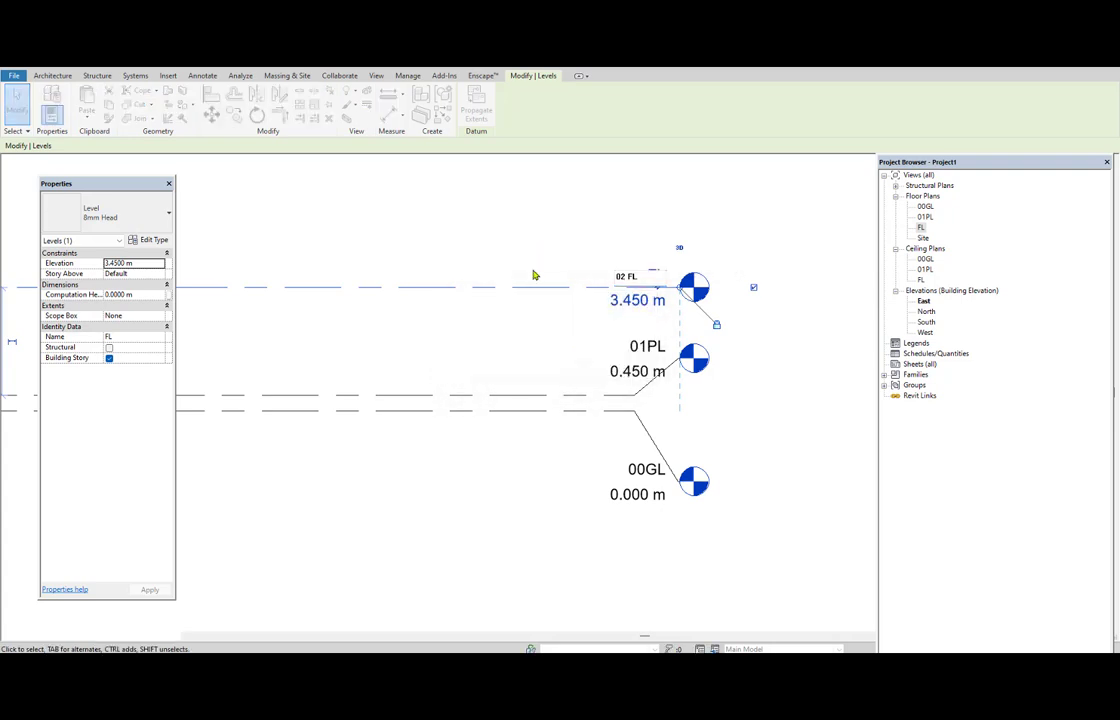
key(Escape)
Add three levels above 02 FL using Pick Lines with a 3 m offset, picking each highest level in turn.
scroll(526, 402, down, 2)
middle_drag(376, 406, 452, 461)
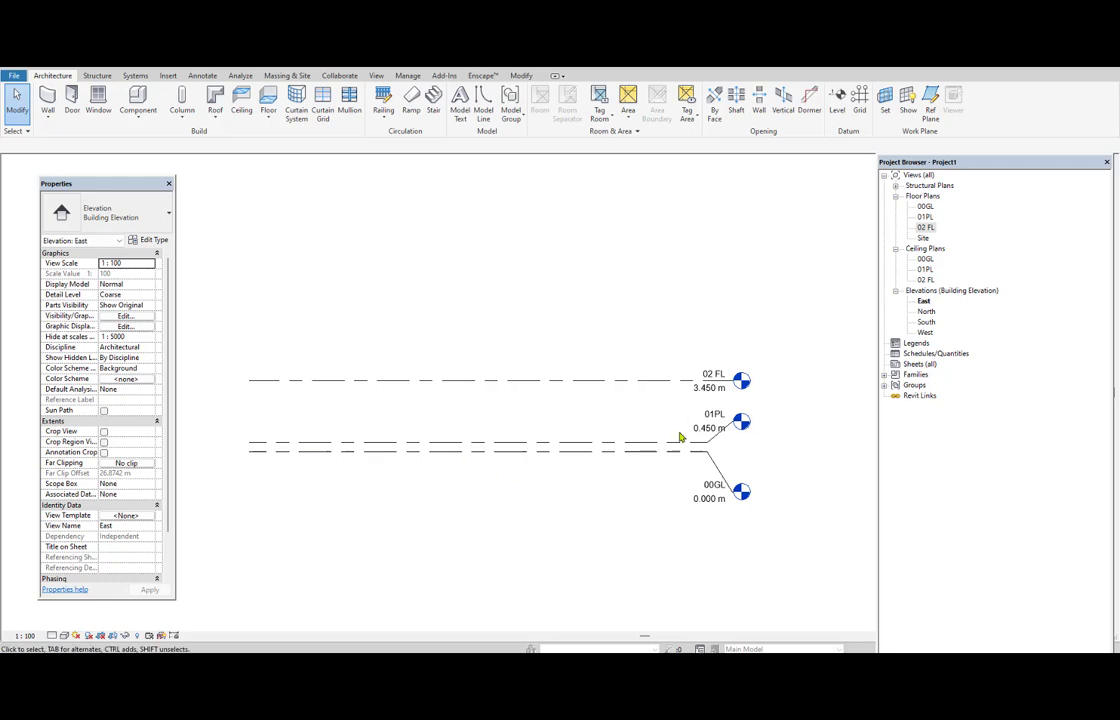
middle_drag(540, 319, 549, 334)
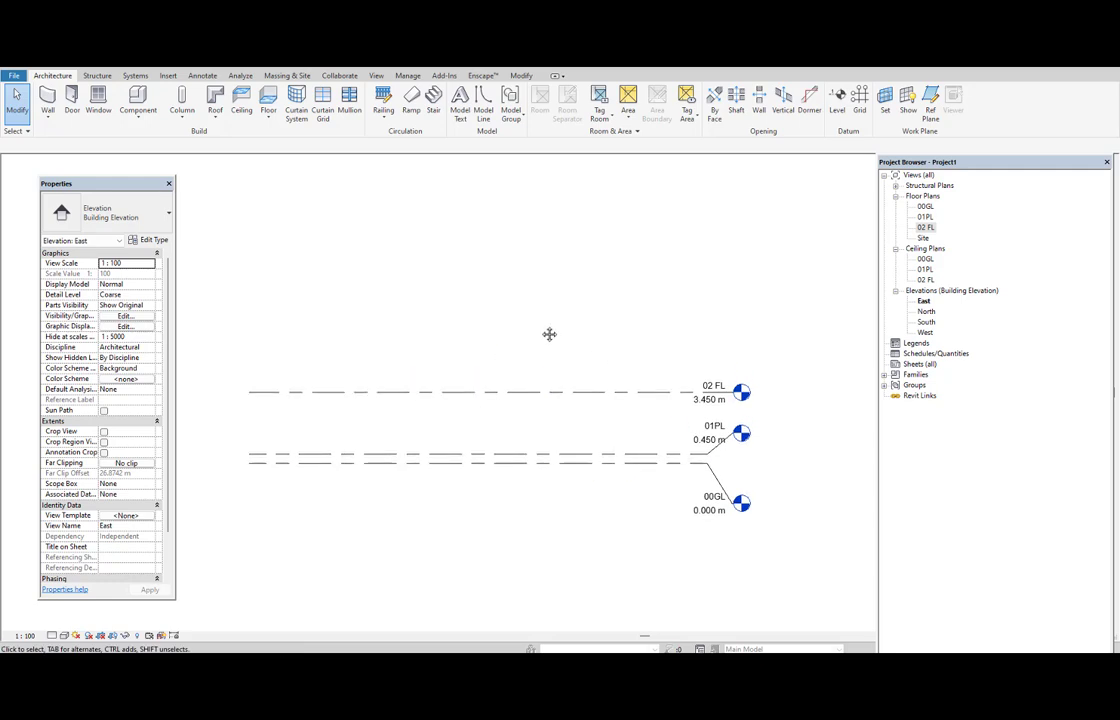
key(l)
key(l)
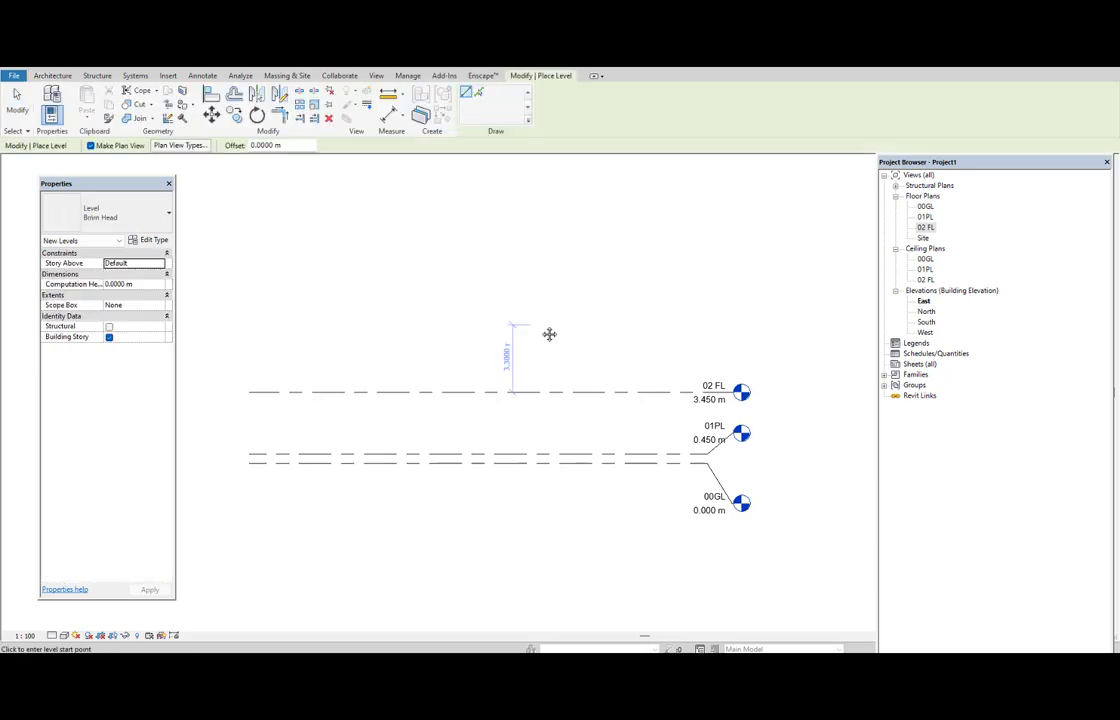
click(479, 94)
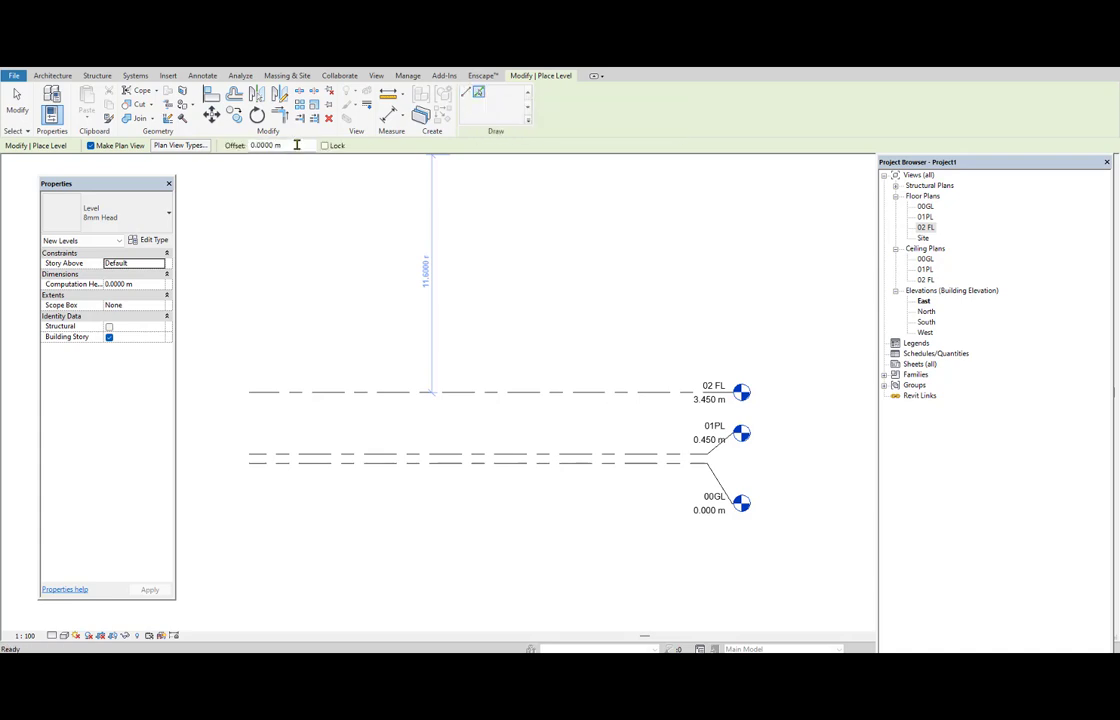
click(252, 146)
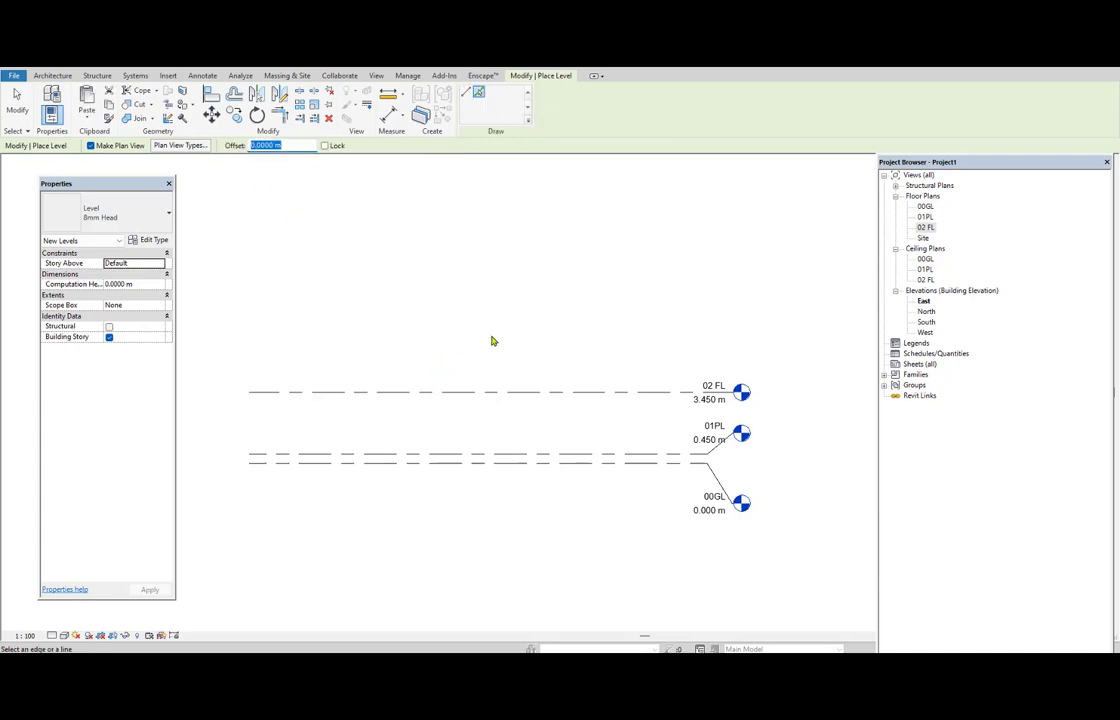
middle_drag(517, 287, 510, 328)
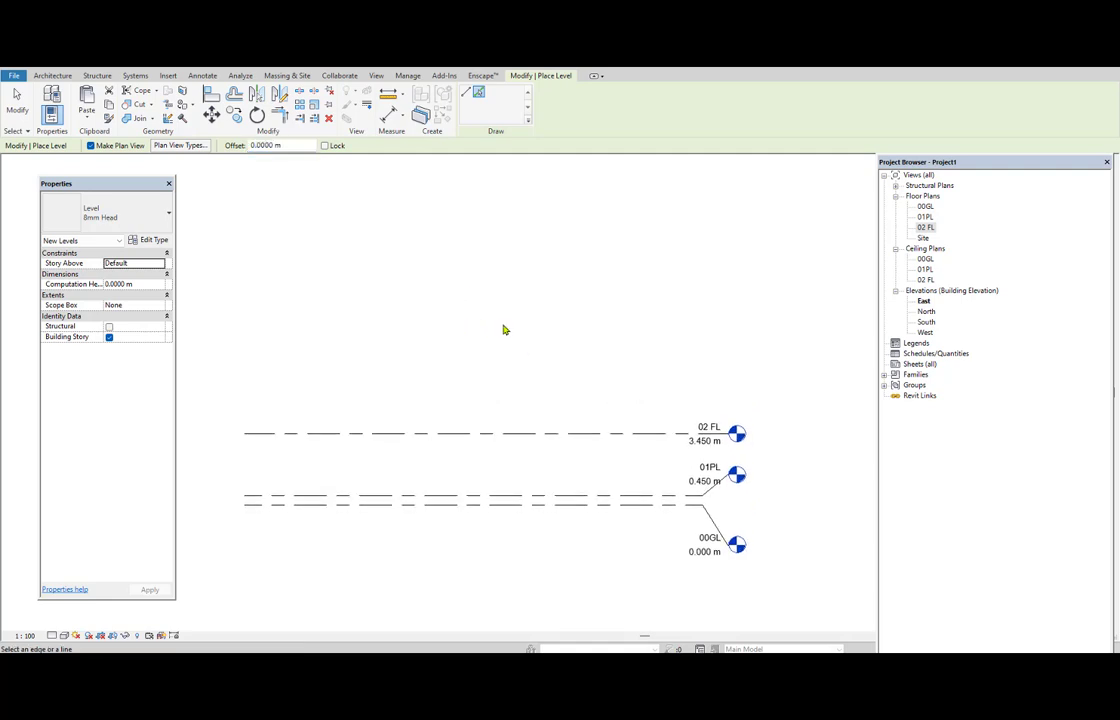
click(252, 146)
text(3)
key(Return)
click(502, 435)
click(507, 372)
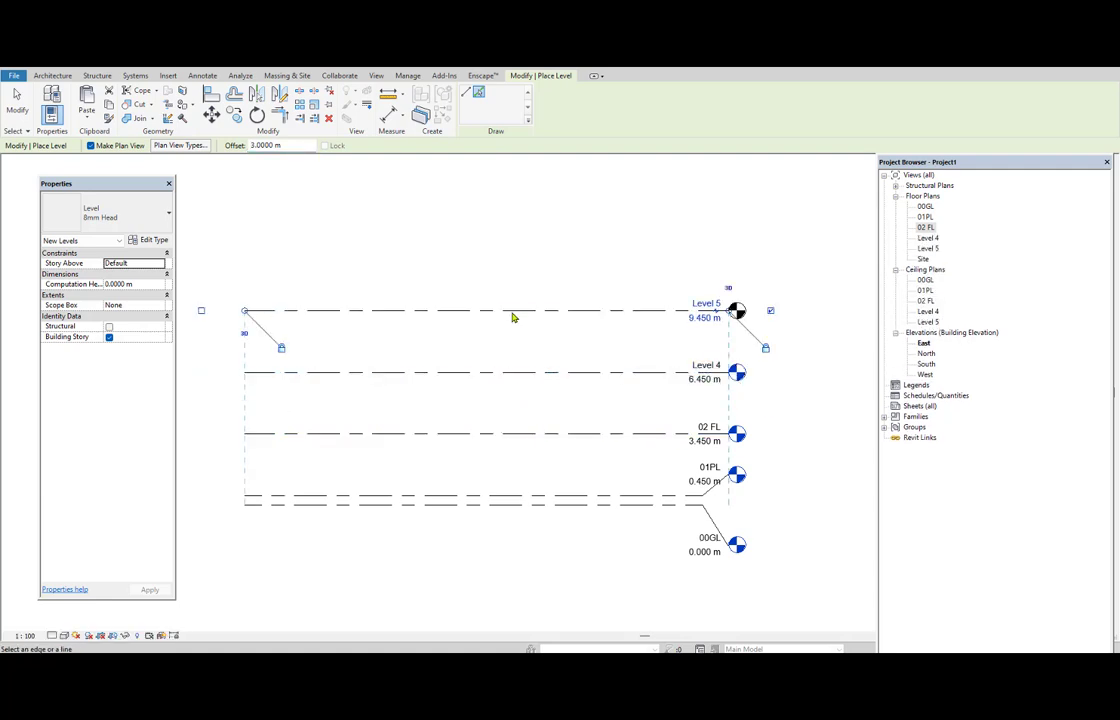
click(515, 310)
right_click(487, 203)
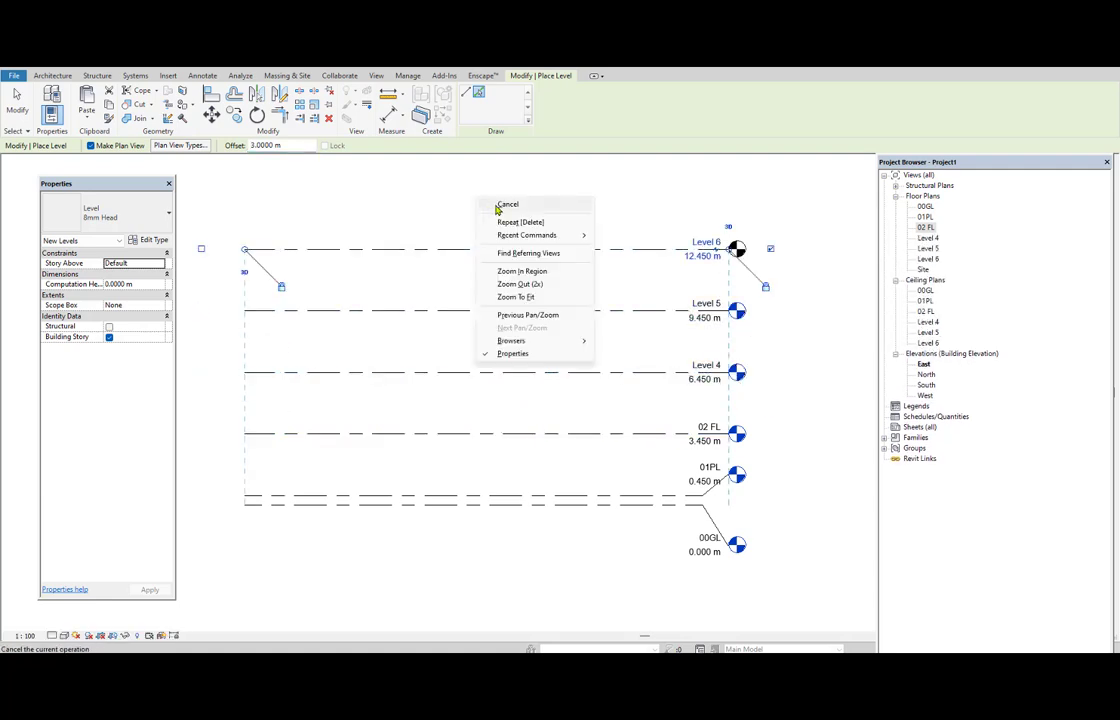
click(510, 209)
right_click(487, 203)
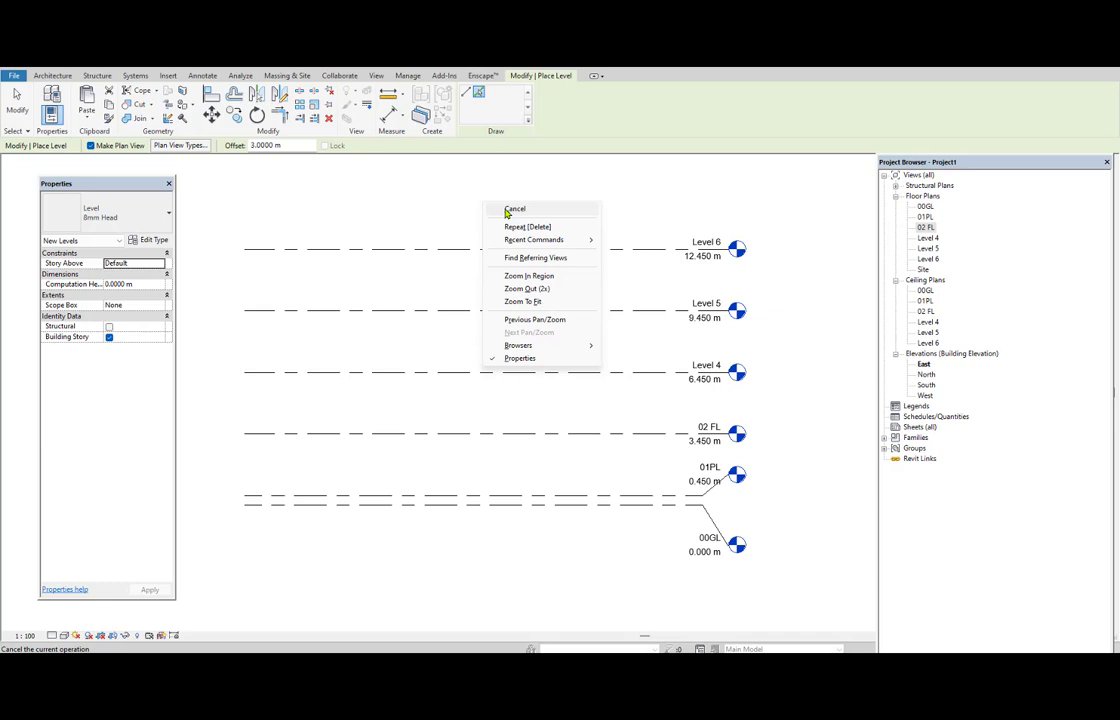
click(510, 209)
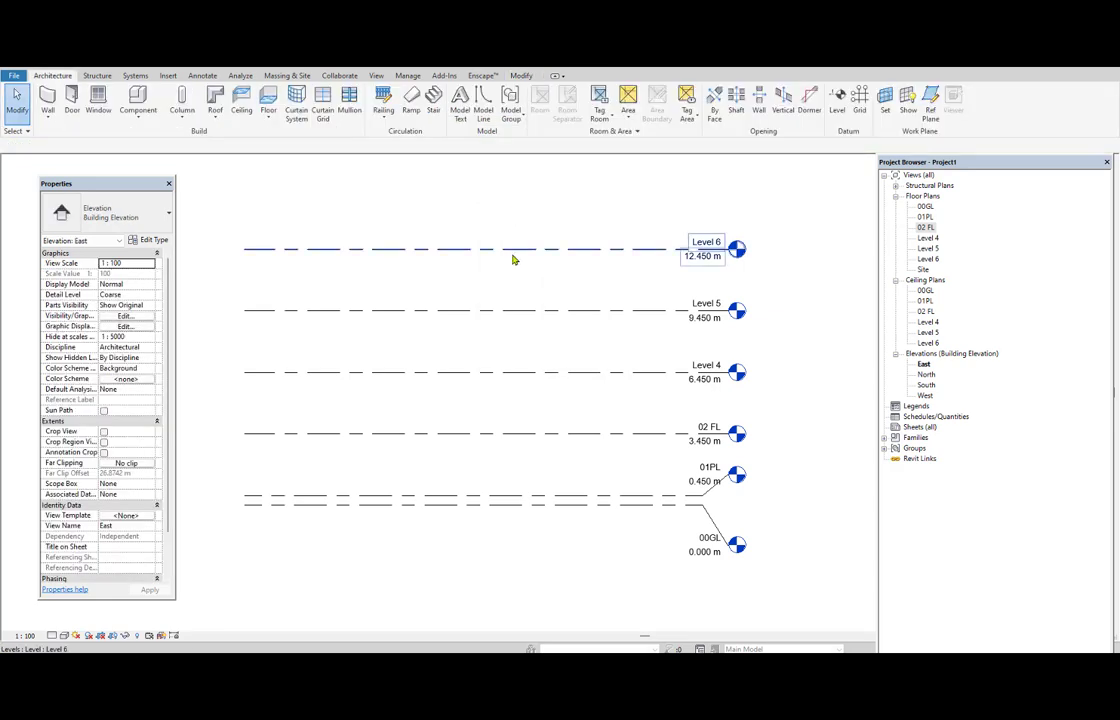
Undo the creation of the three levels added above 02 FL.
key(ctrl+z)
key(ctrl+z)
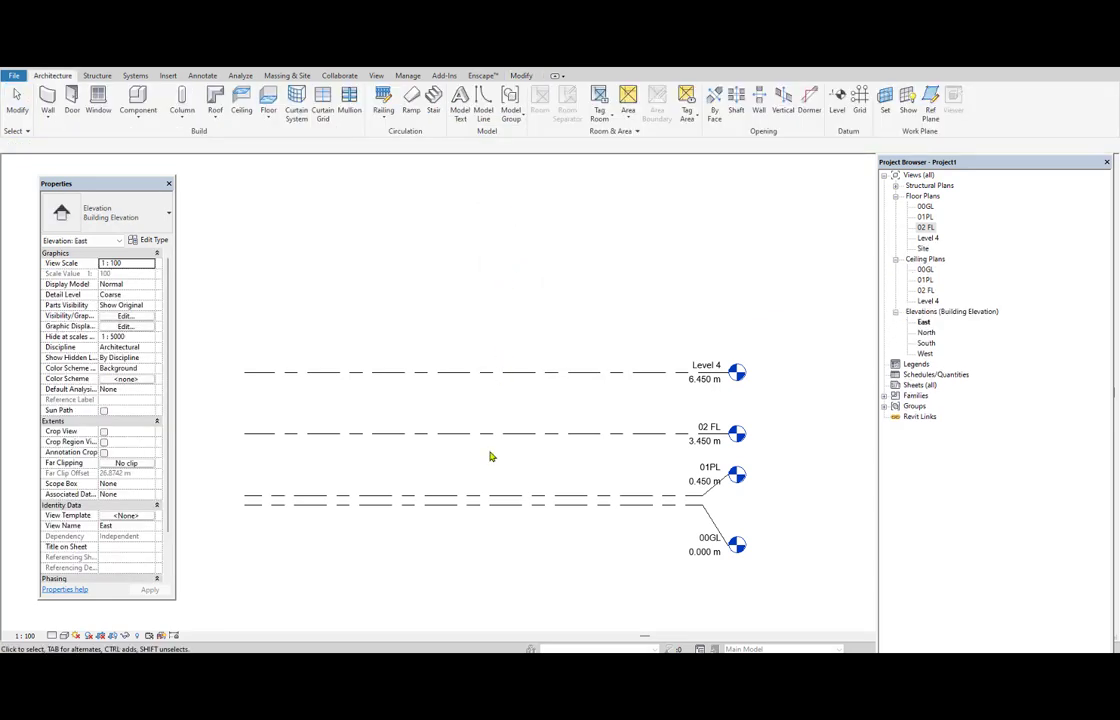
key(ctrl+z)
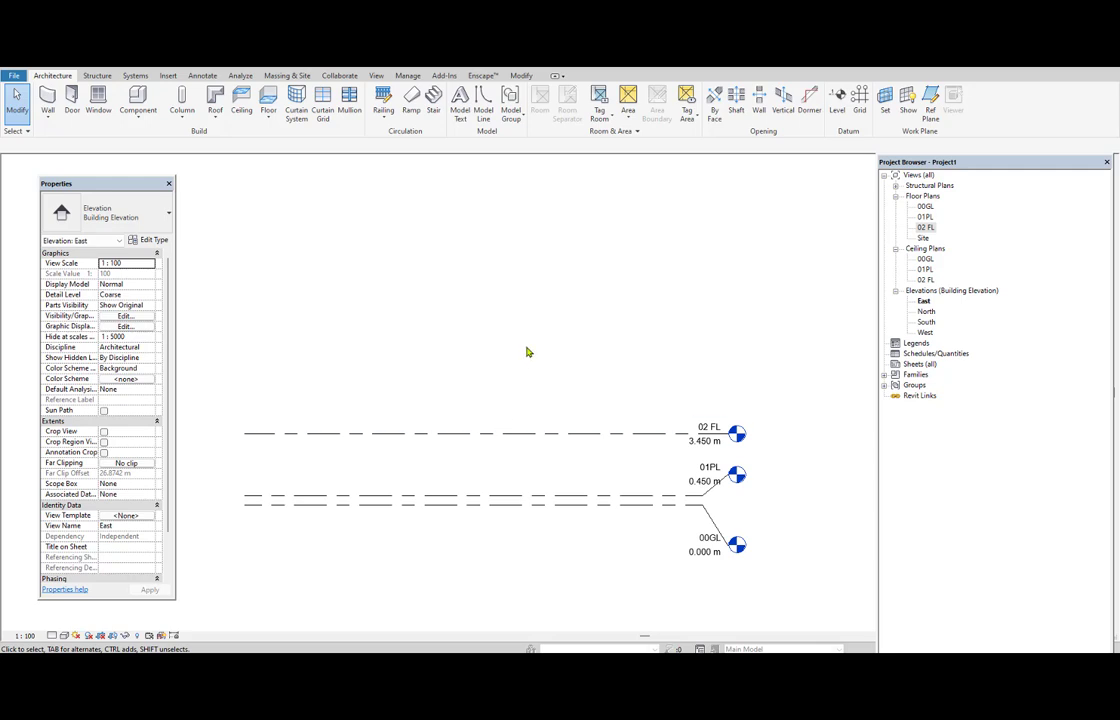
Open the 01PL, 00GL and 02 FL floor plans in turn and examine their elevation markers.
double_click(925, 217)
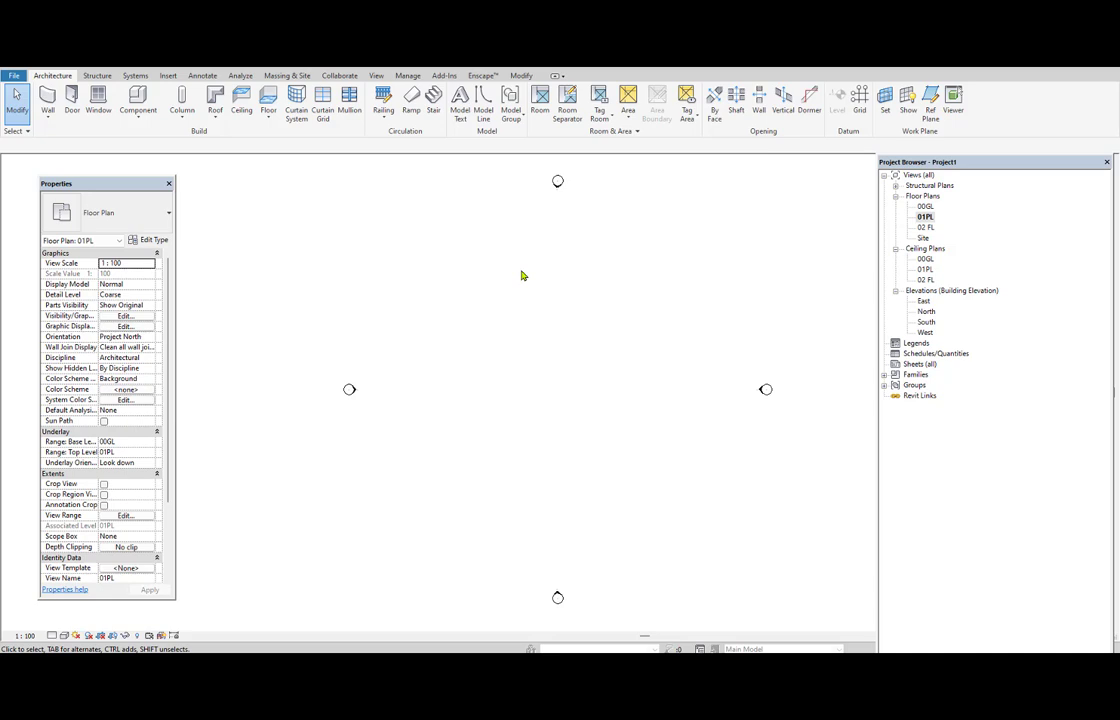
double_click(924, 207)
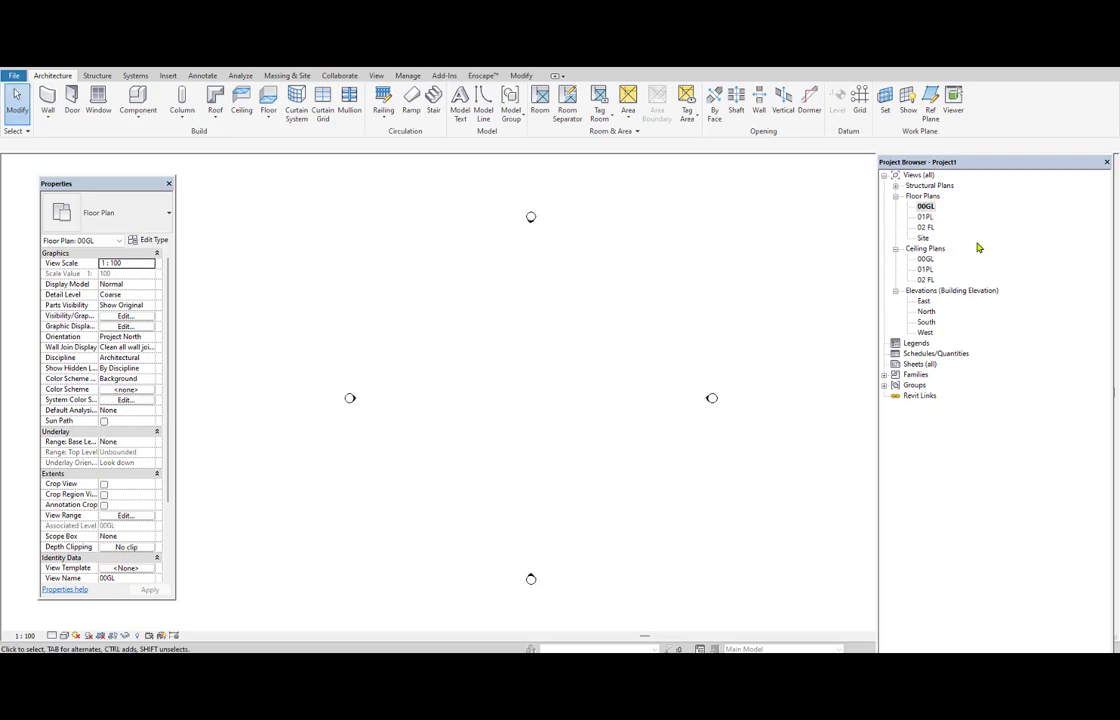
double_click(925, 217)
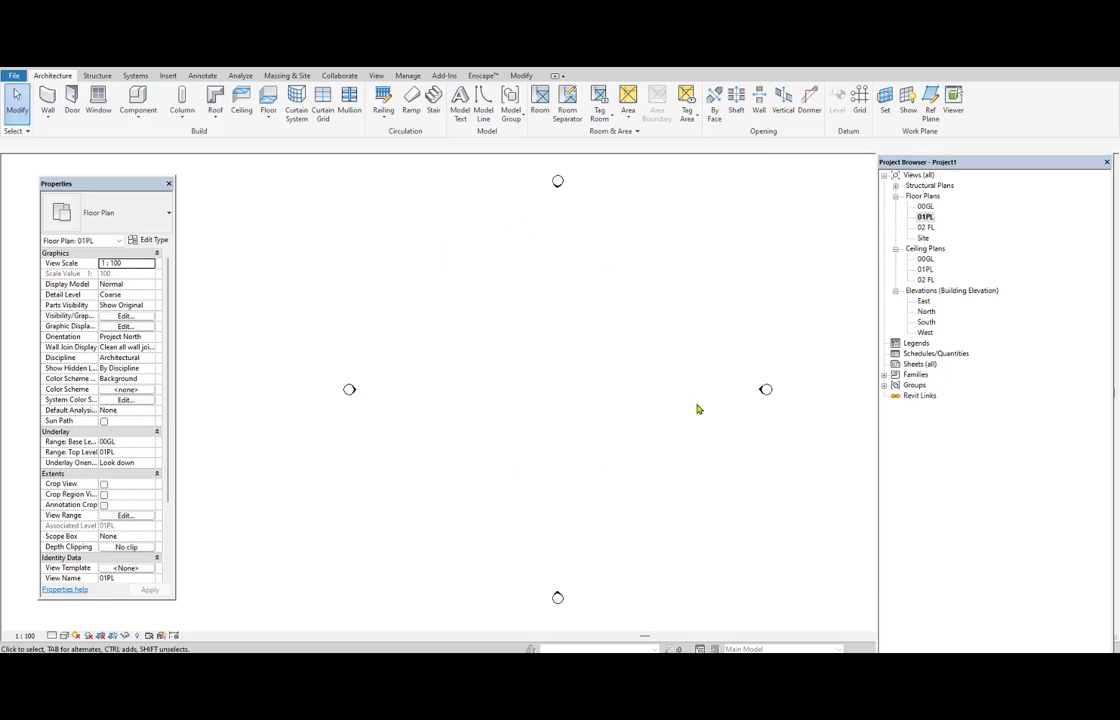
double_click(925, 228)
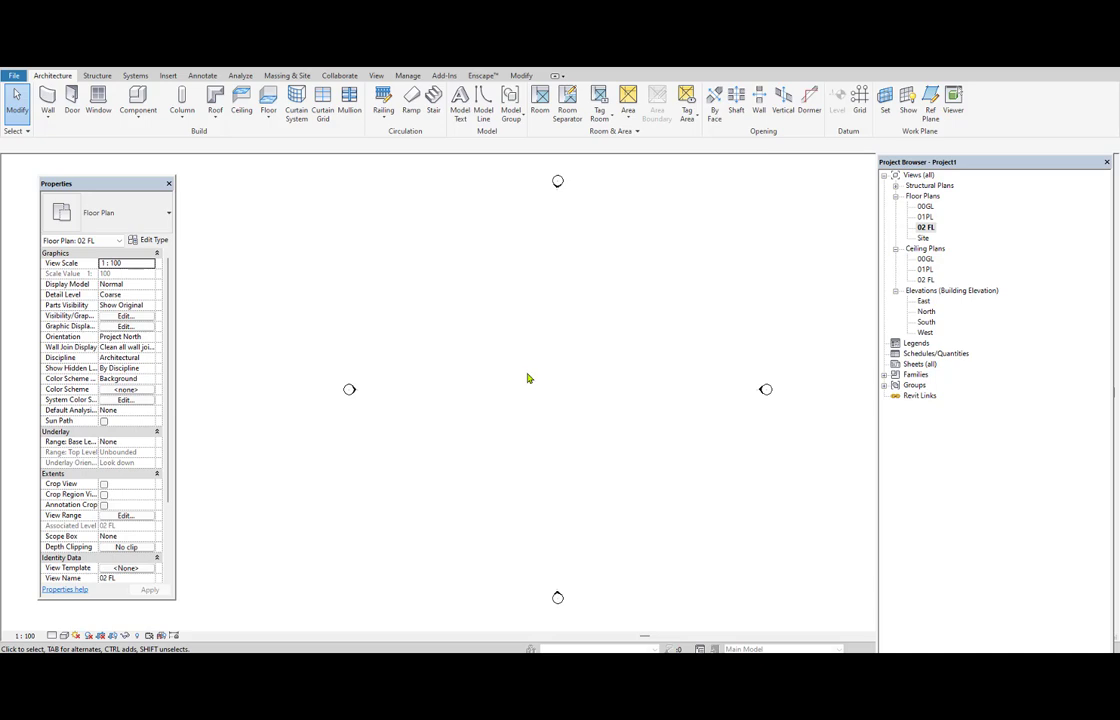
Fit the 02 FL floor plan to the window, then zoom out and fit it again.
right_click(463, 247)
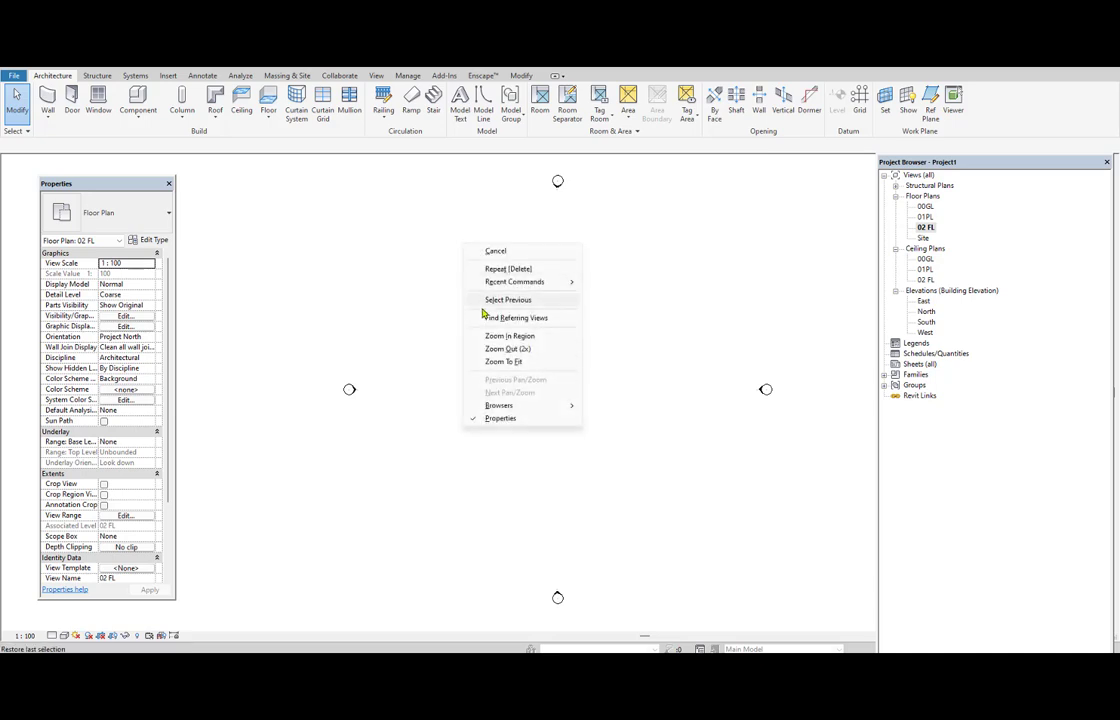
click(506, 364)
right_click(508, 288)
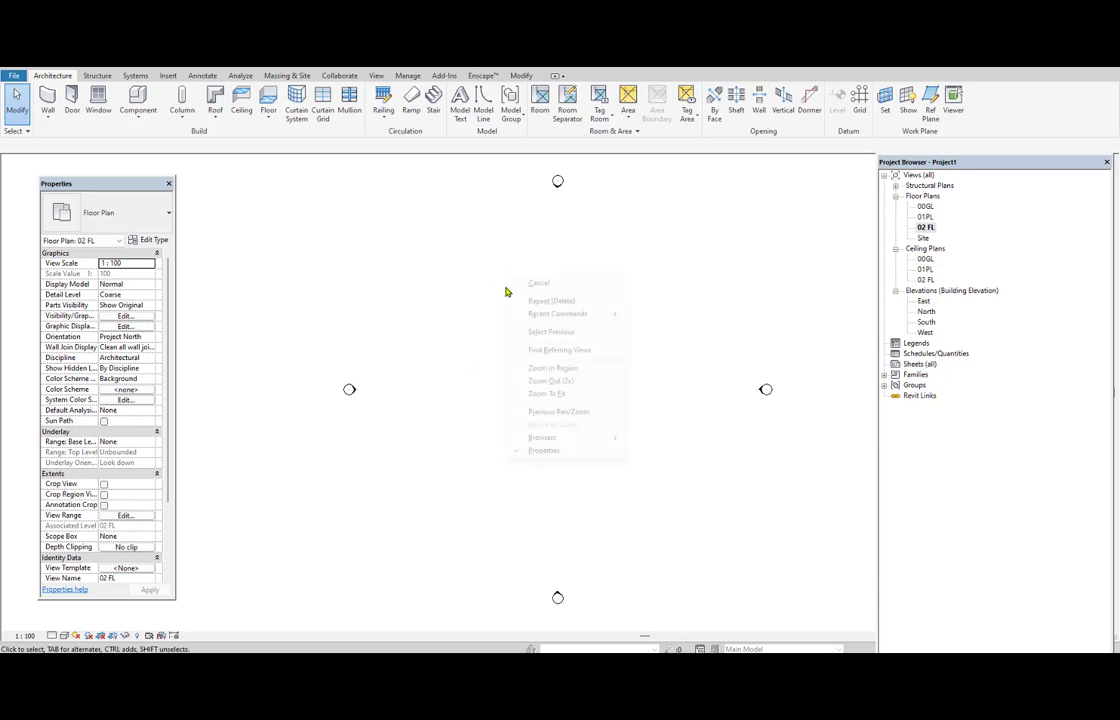
click(535, 390)
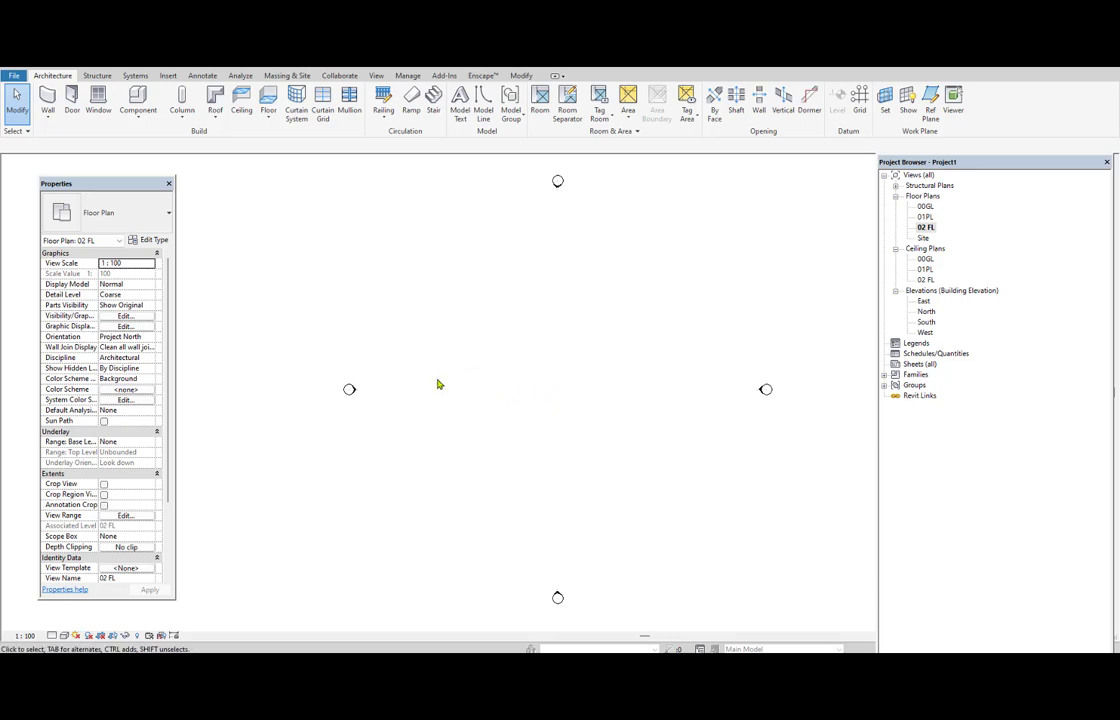
scroll(437, 385, down, 3)
scroll(481, 385, down, 4)
right_click(450, 256)
click(505, 373)
Open the 01PL floor plan and review the Project Units settings without changing them.
click(925, 207)
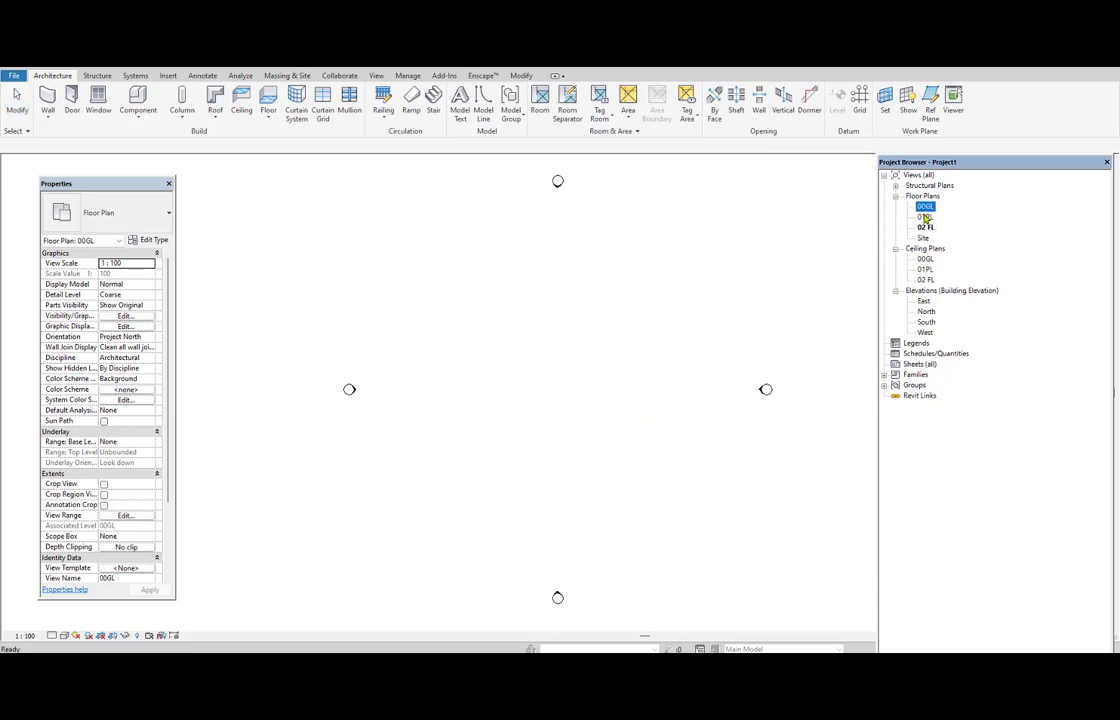
click(925, 217)
double_click(926, 218)
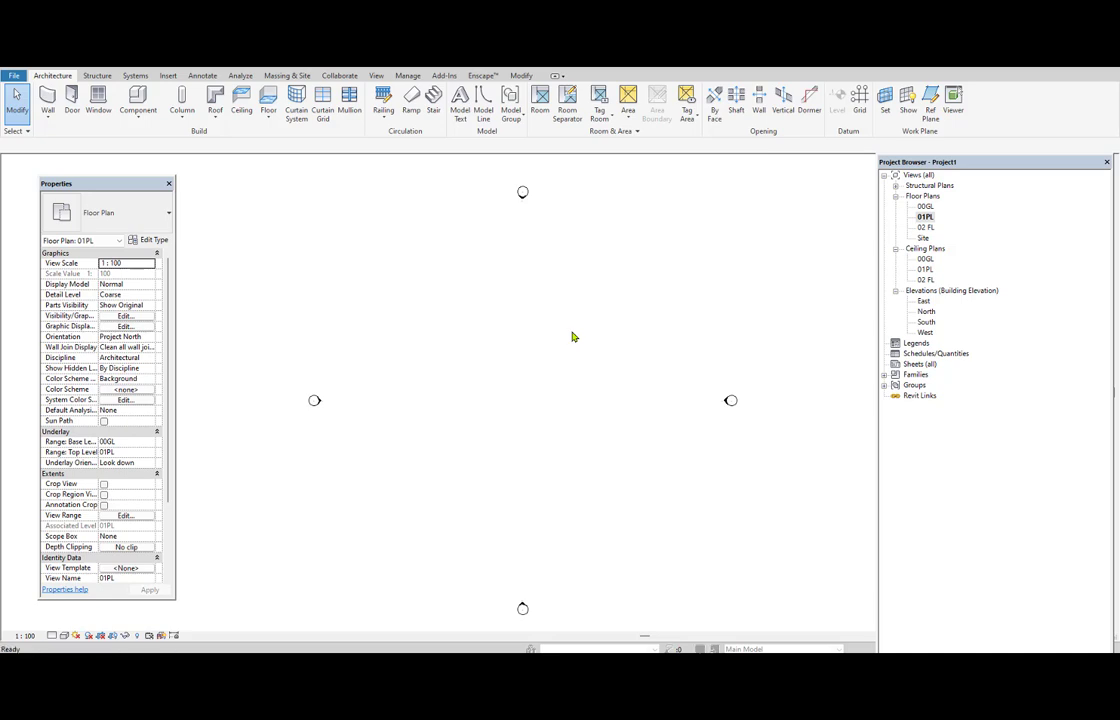
key(u)
key(n)
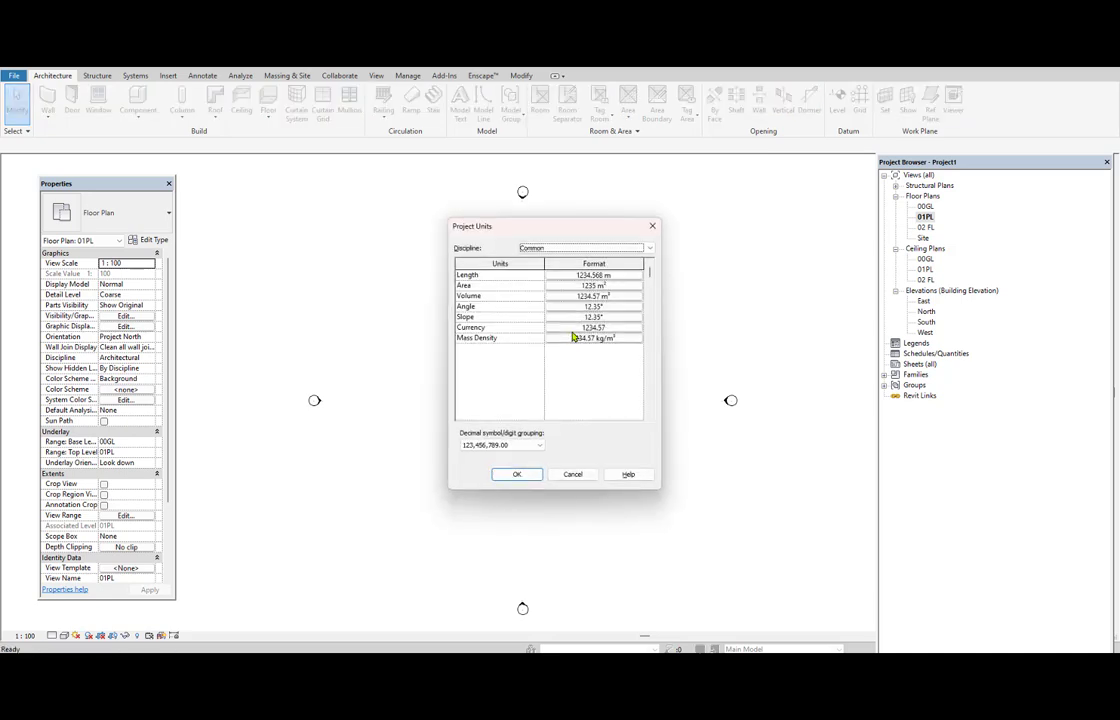
click(652, 226)
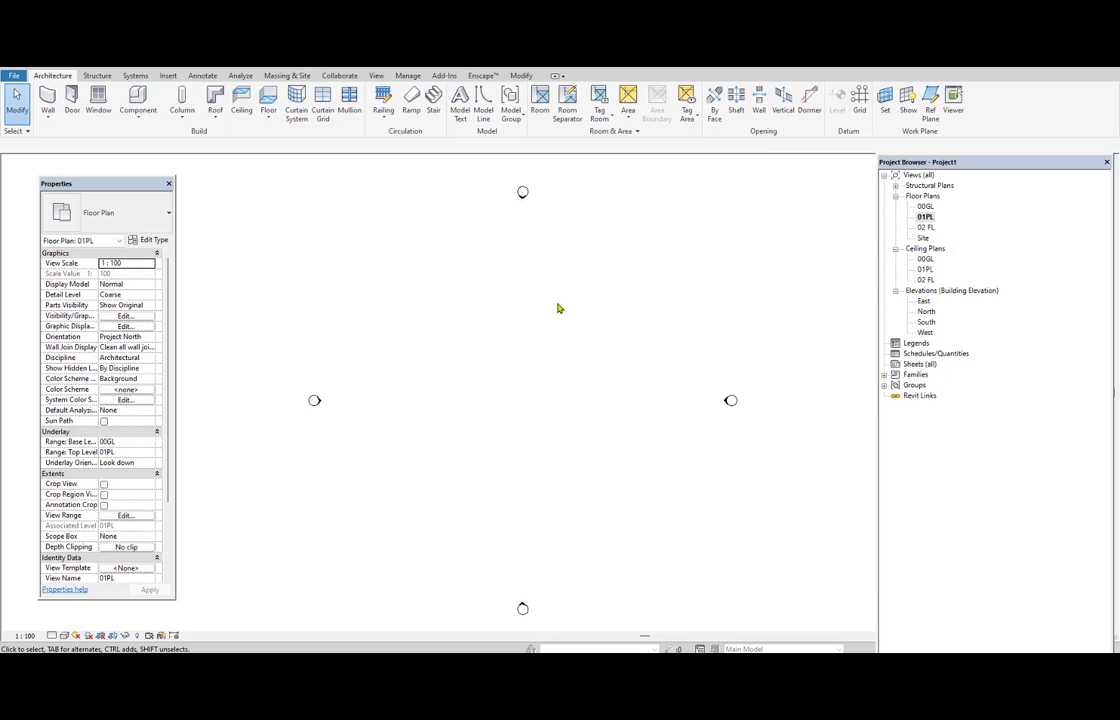
Open the East elevation and examine the Level tool's draw options without placing a level.
double_click(923, 301)
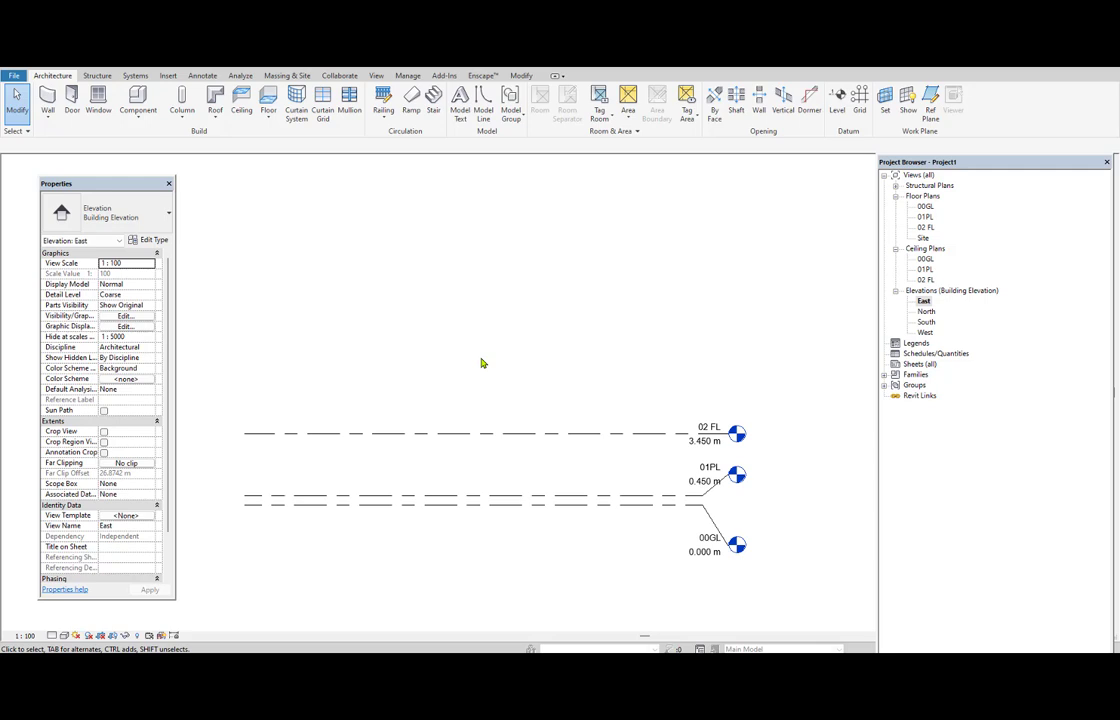
key(l)
key(l)
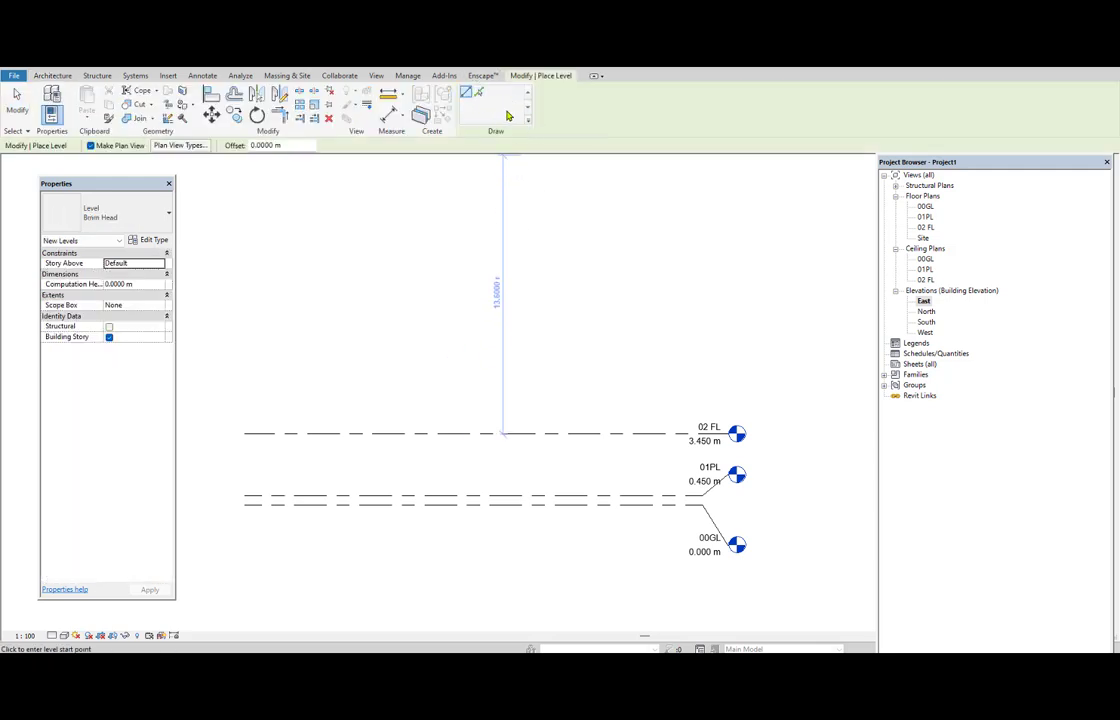
key(Escape)
key(Escape)
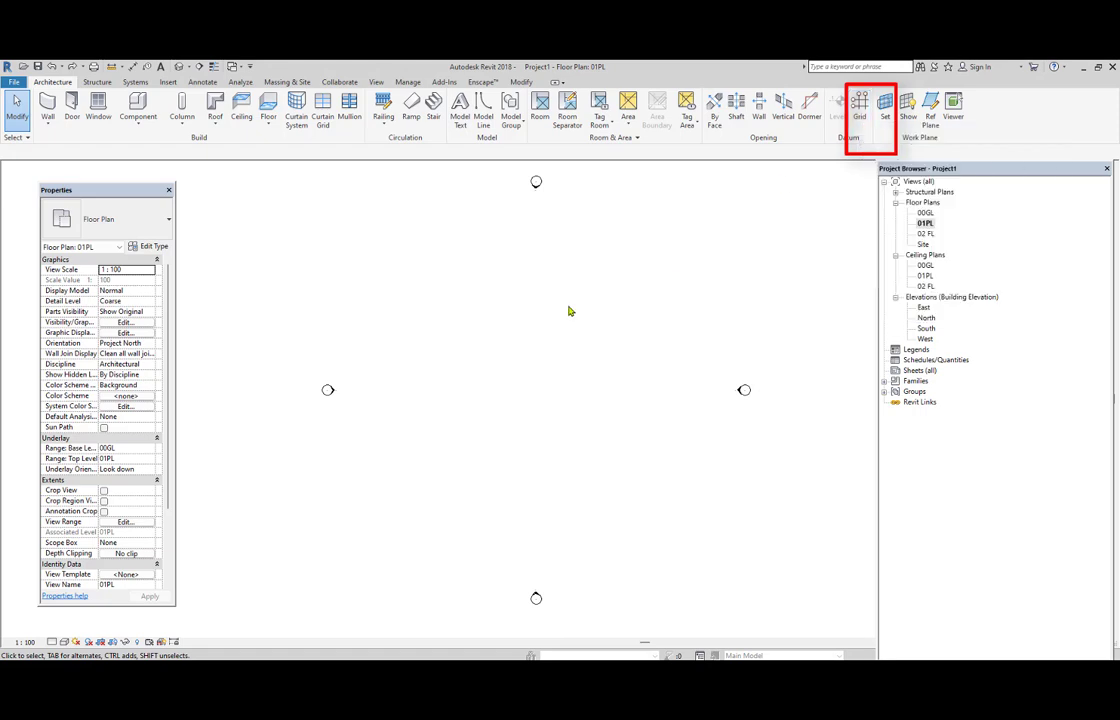
Draw a vertical grid line on the left side of the 01PL plan and a horizontal grid line crossing it near its upper end.
key(g)
key(r)
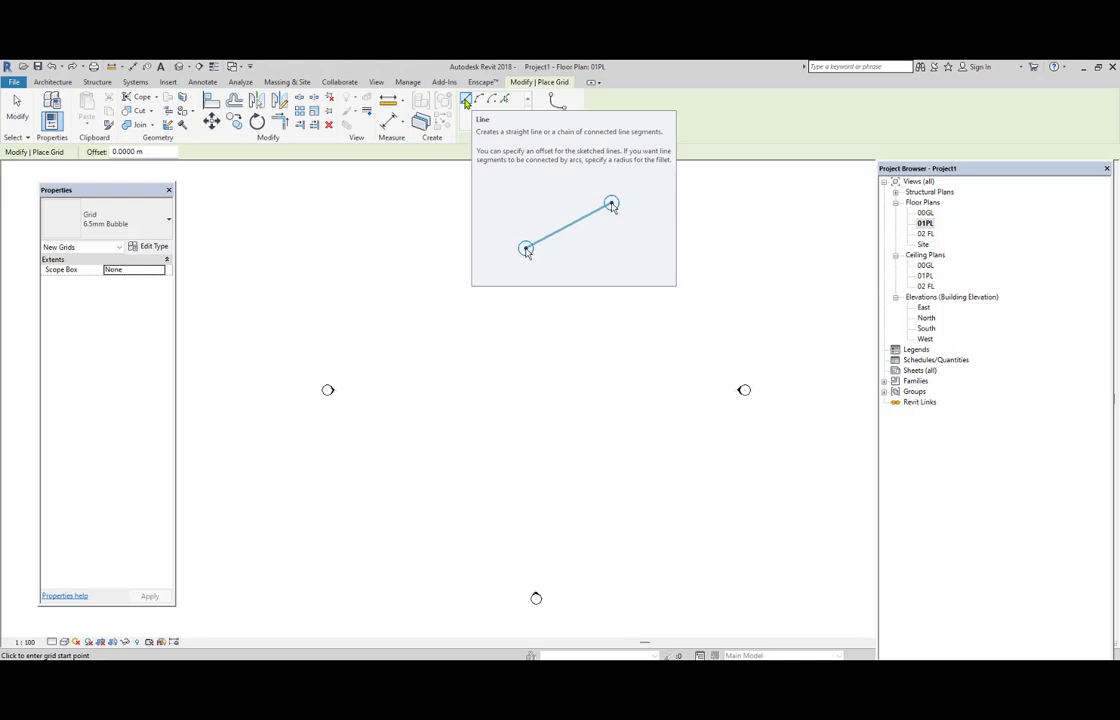
click(411, 238)
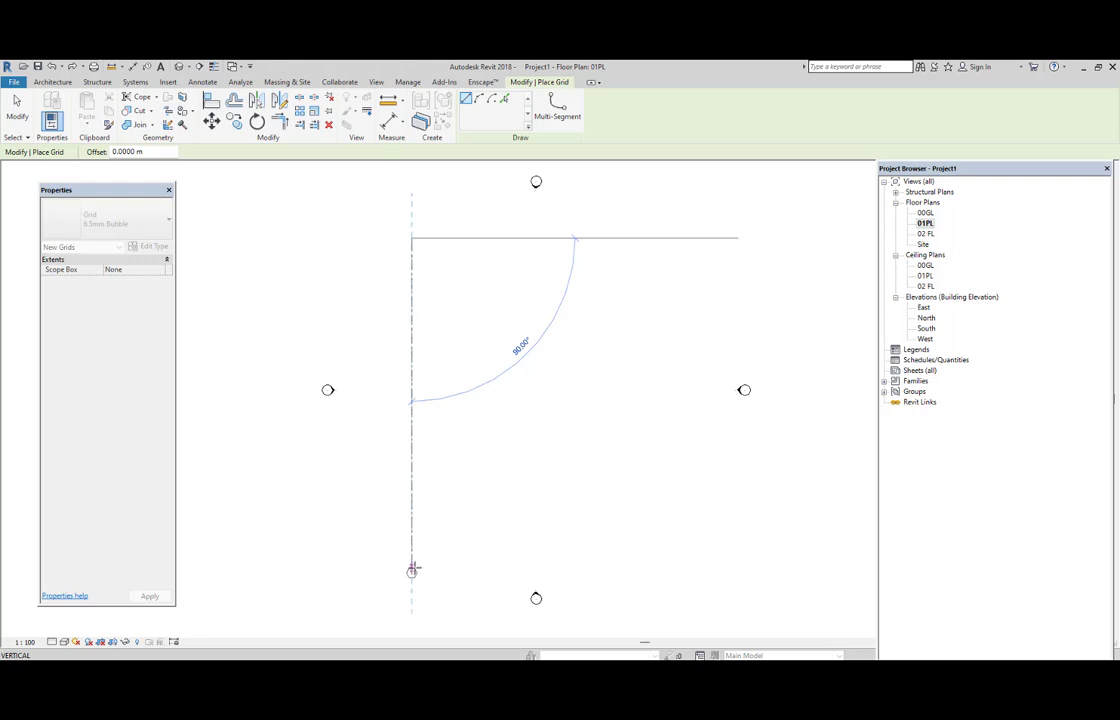
click(411, 570)
click(285, 280)
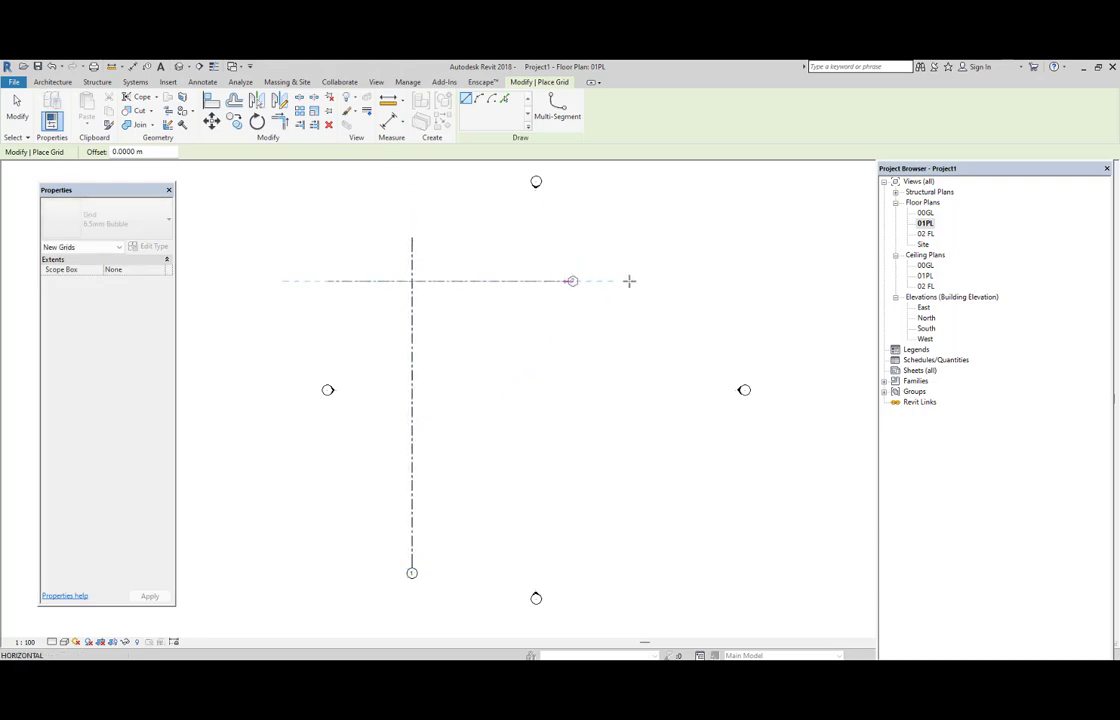
click(753, 280)
right_click(543, 240)
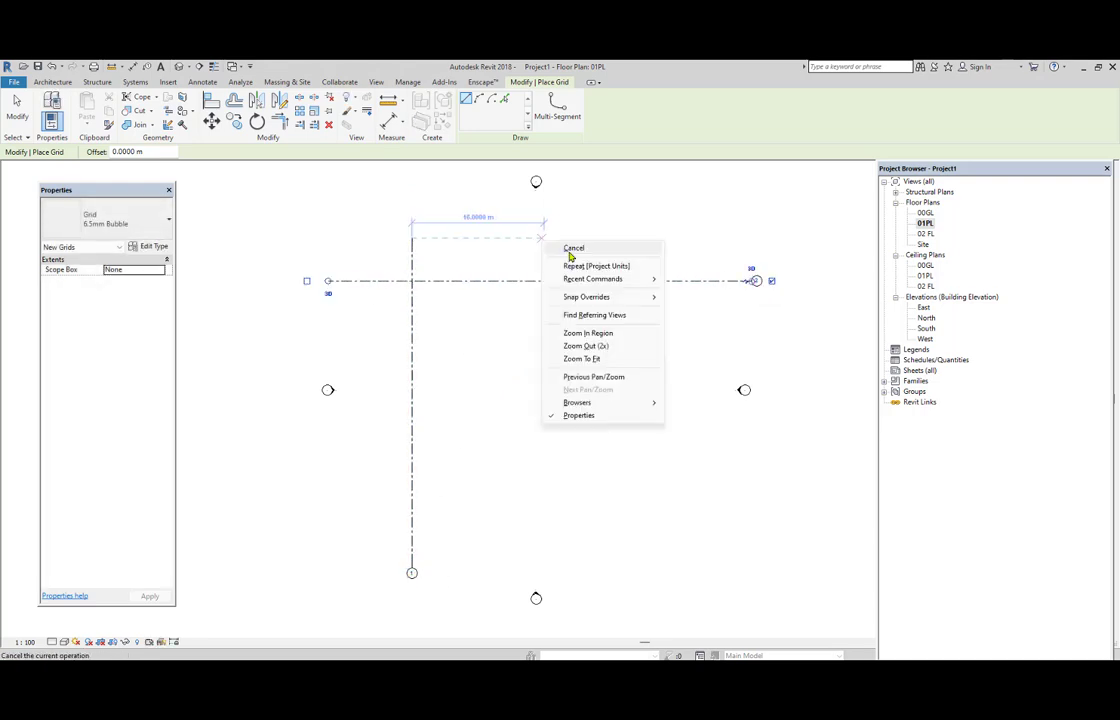
click(575, 246)
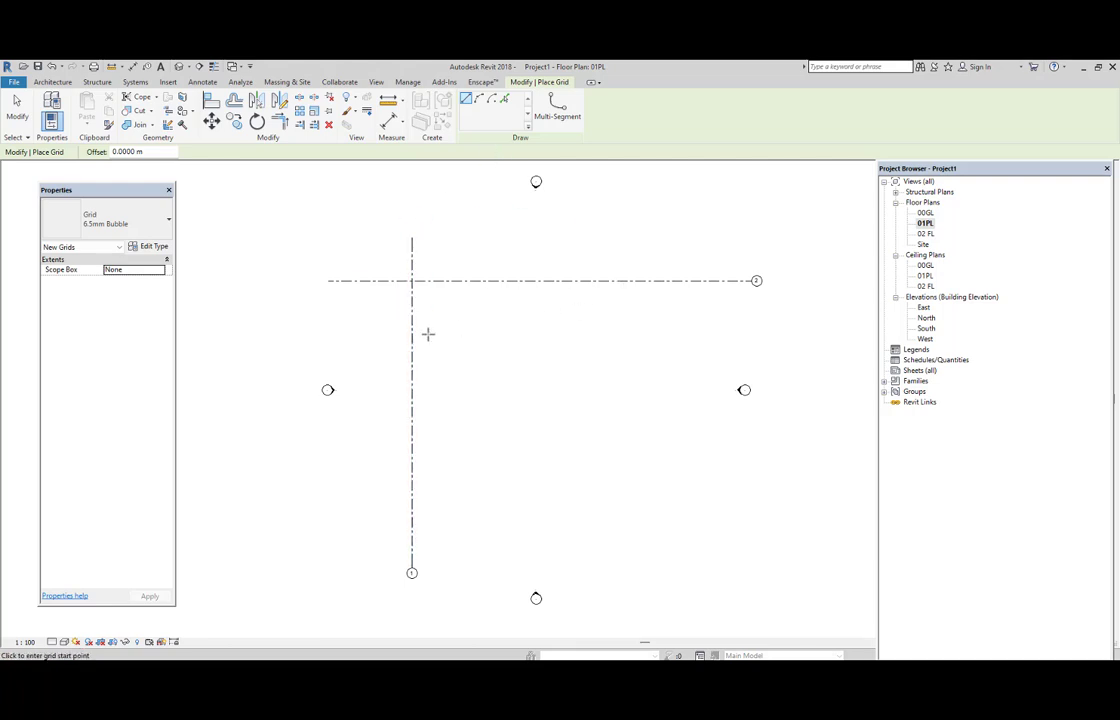
click(411, 281)
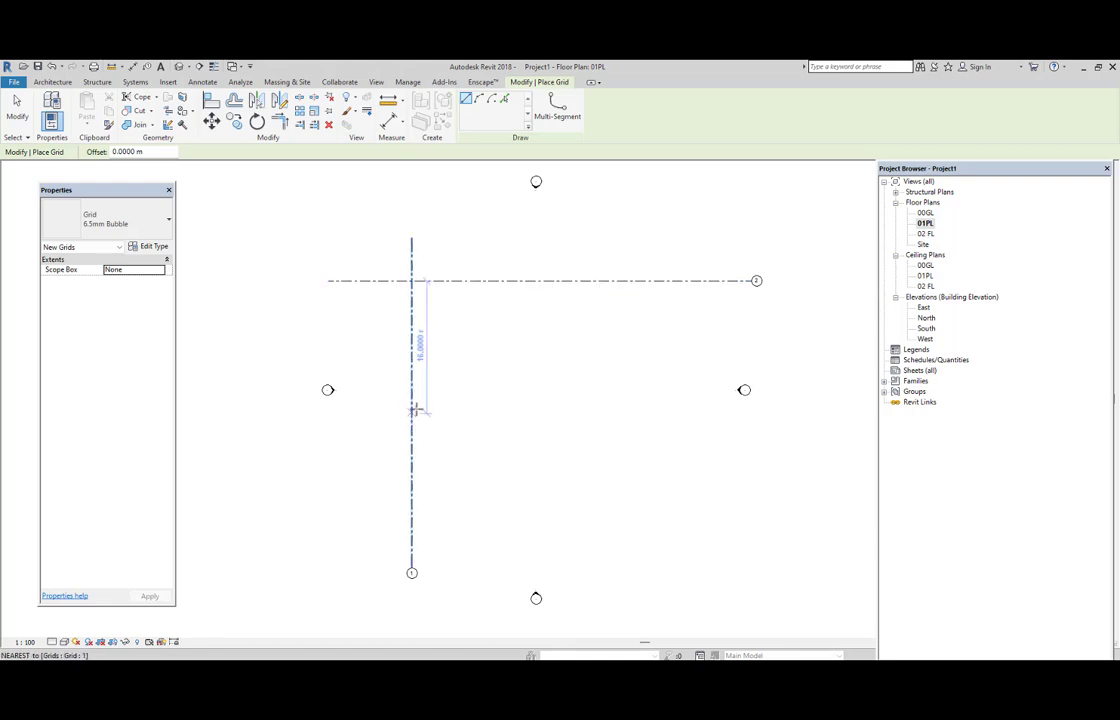
key(Escape)
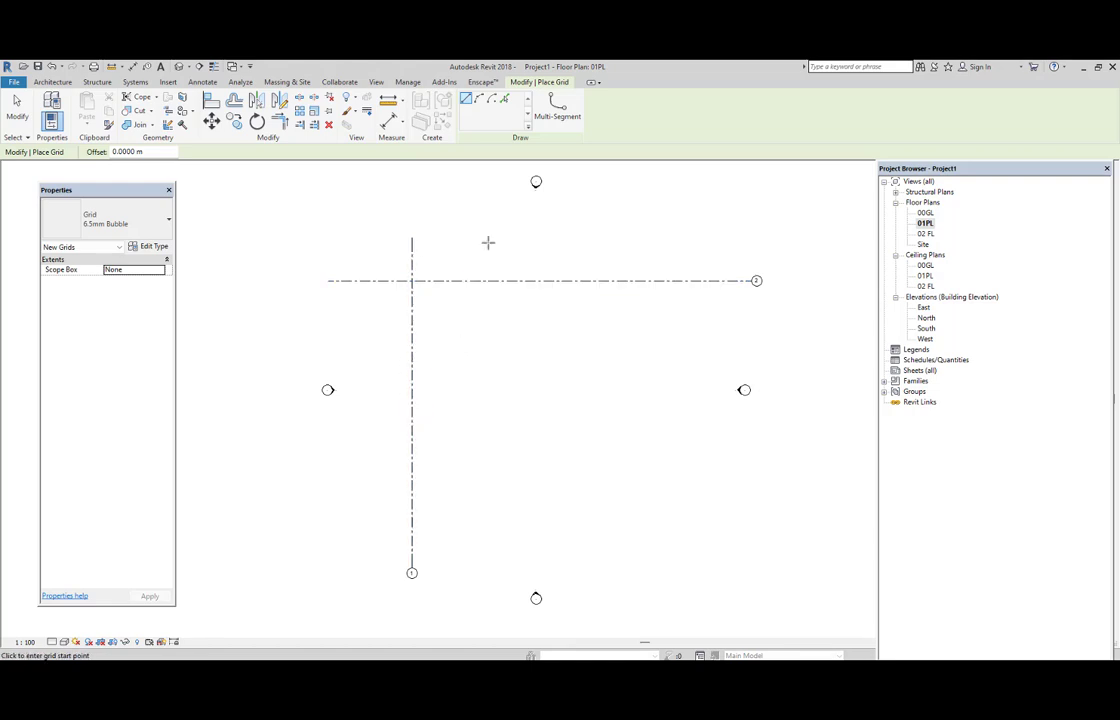
Add four vertical grid lines to the right of grid 1 by picking lines with a 3 m offset.
click(506, 99)
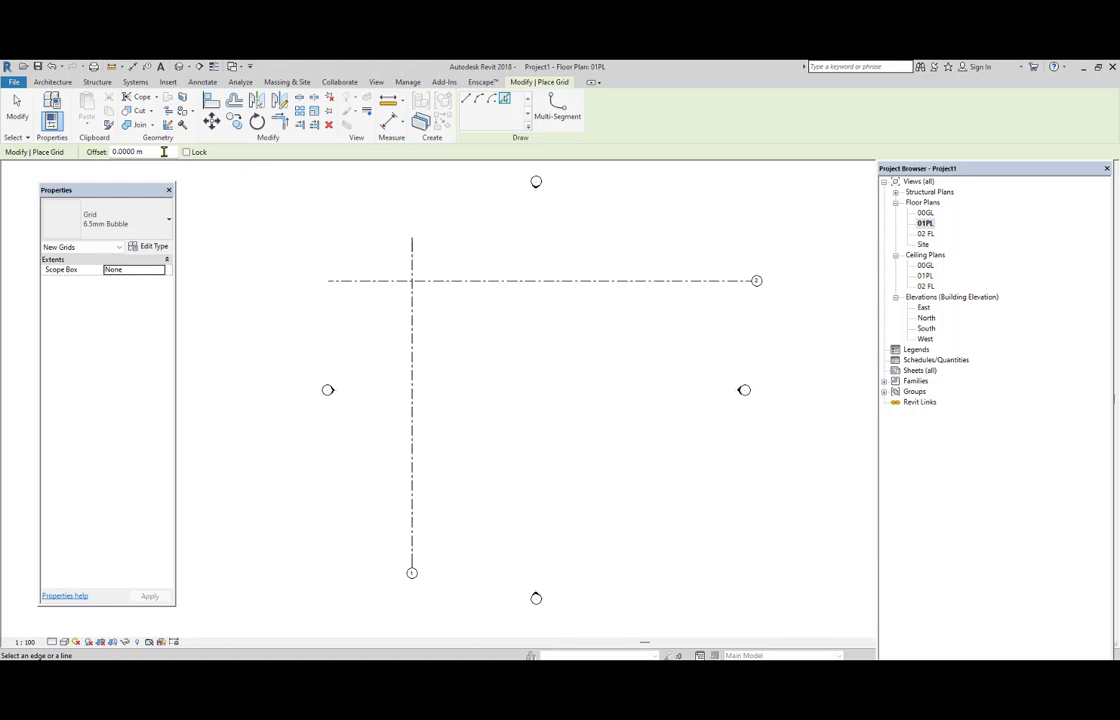
drag(165, 152, 87, 152)
text(3)
key(Return)
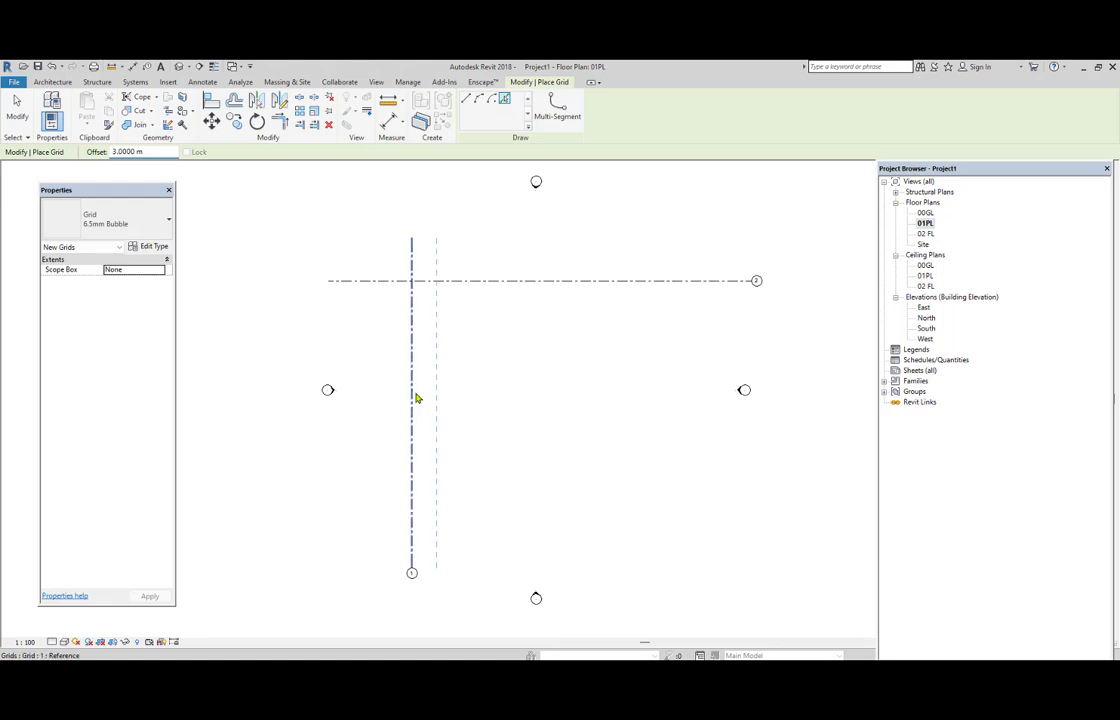
click(418, 396)
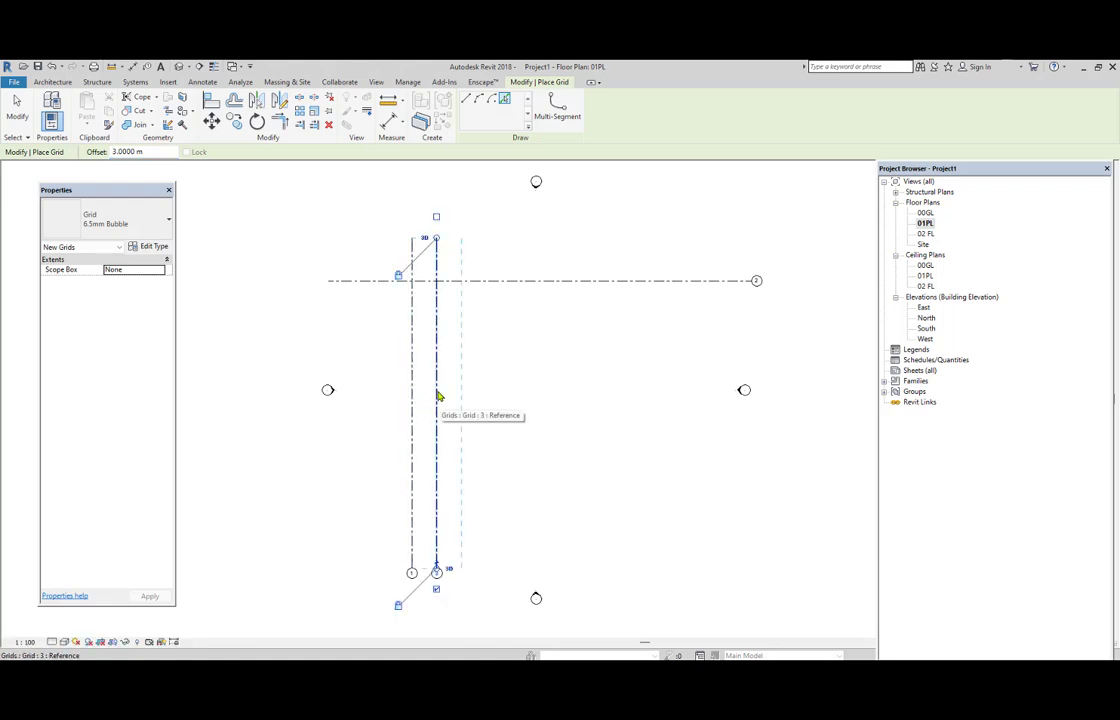
click(437, 396)
click(465, 397)
click(490, 407)
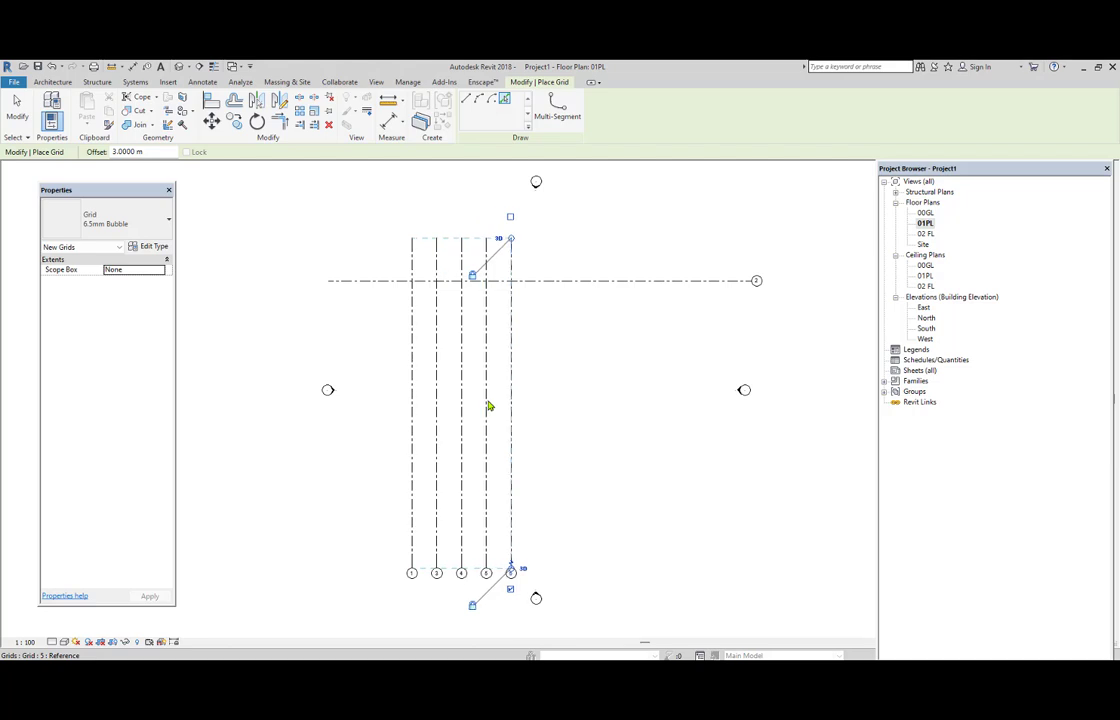
Offset four more horizontal grid lines at 3 m spacing below the existing horizontal one and end grid placement.
click(588, 288)
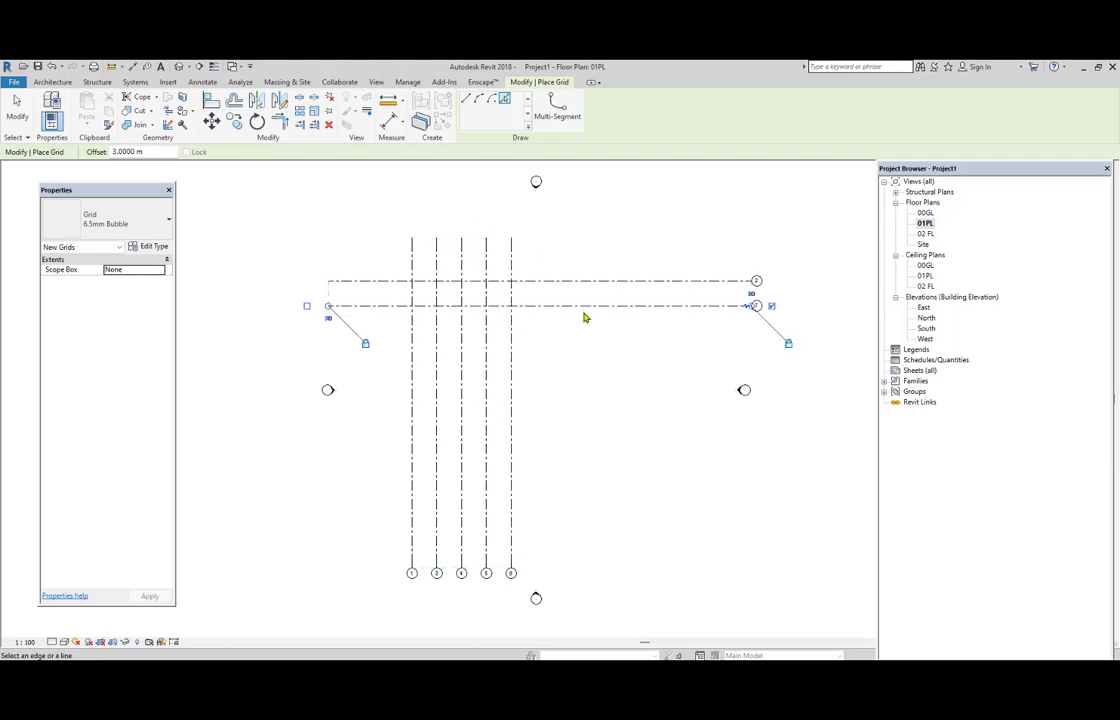
click(588, 316)
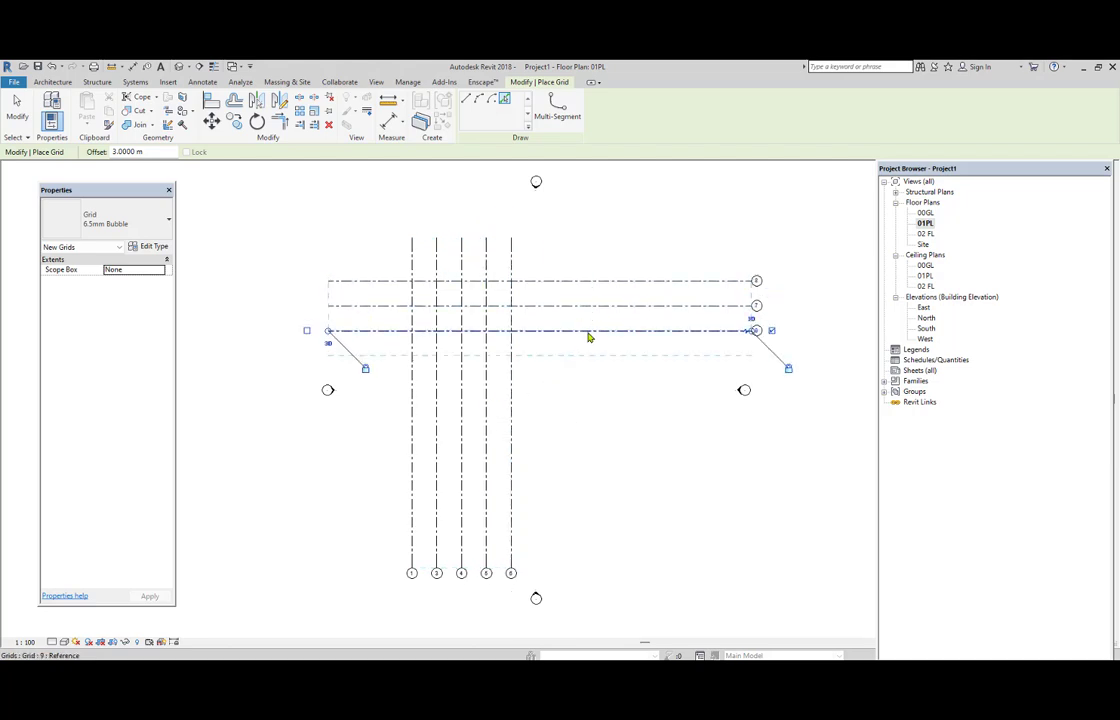
click(597, 345)
click(595, 360)
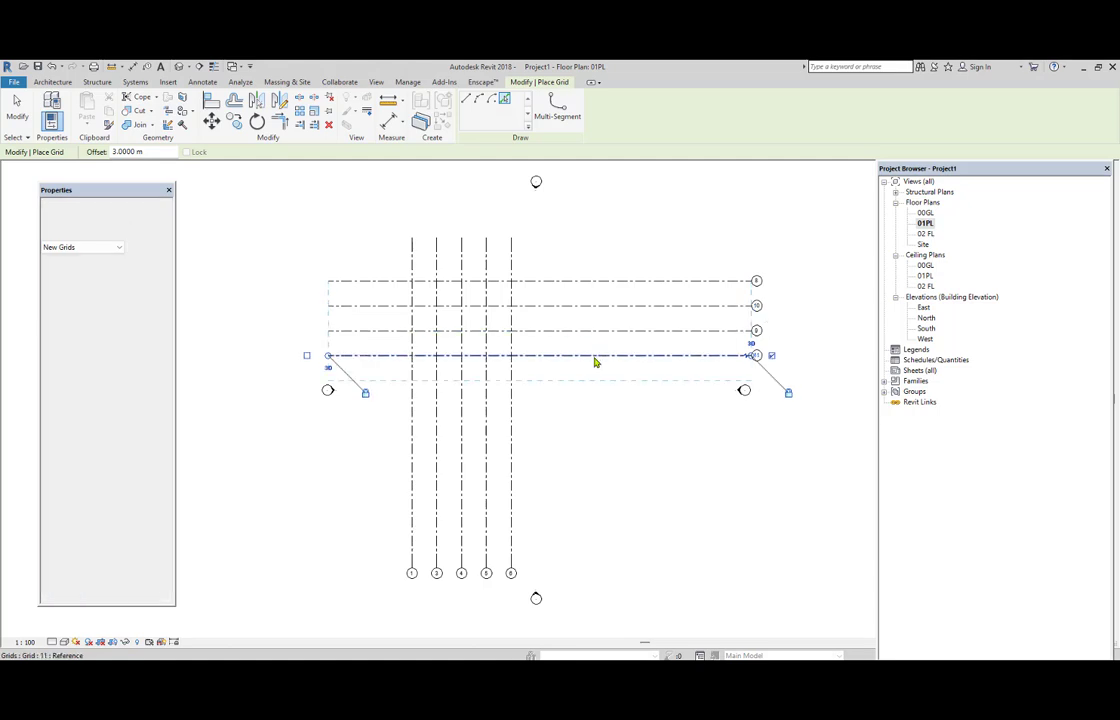
scroll(446, 333, up, 2)
scroll(446, 333, up, 2)
middle_drag(435, 305, 482, 355)
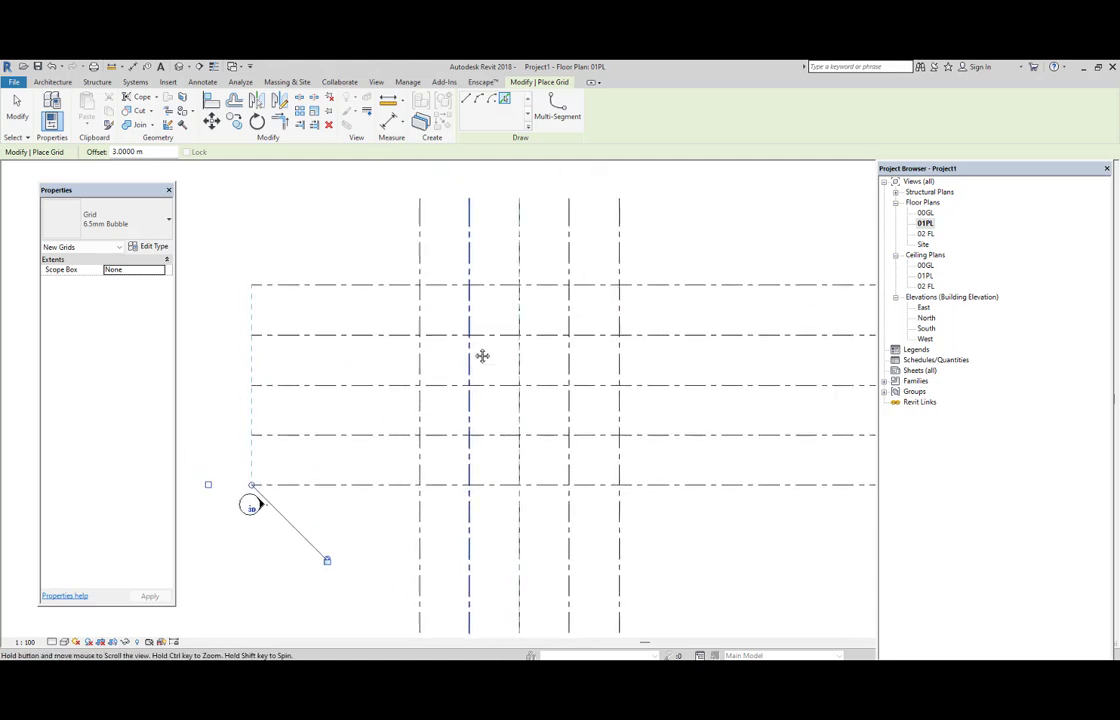
scroll(430, 305, up, 1)
right_click(718, 249)
click(738, 258)
right_click(729, 252)
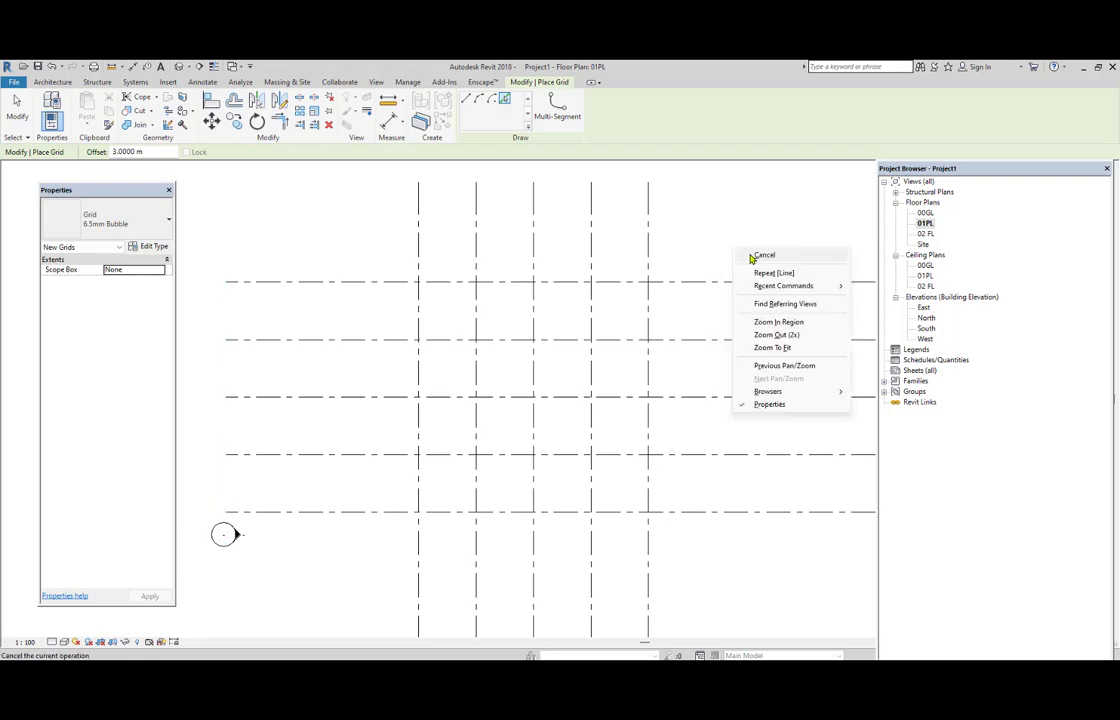
click(748, 261)
Examine the numbering in the bubbles of the vertical and horizontal grid lines.
scroll(555, 357, down, 3)
scroll(575, 375, down, 1)
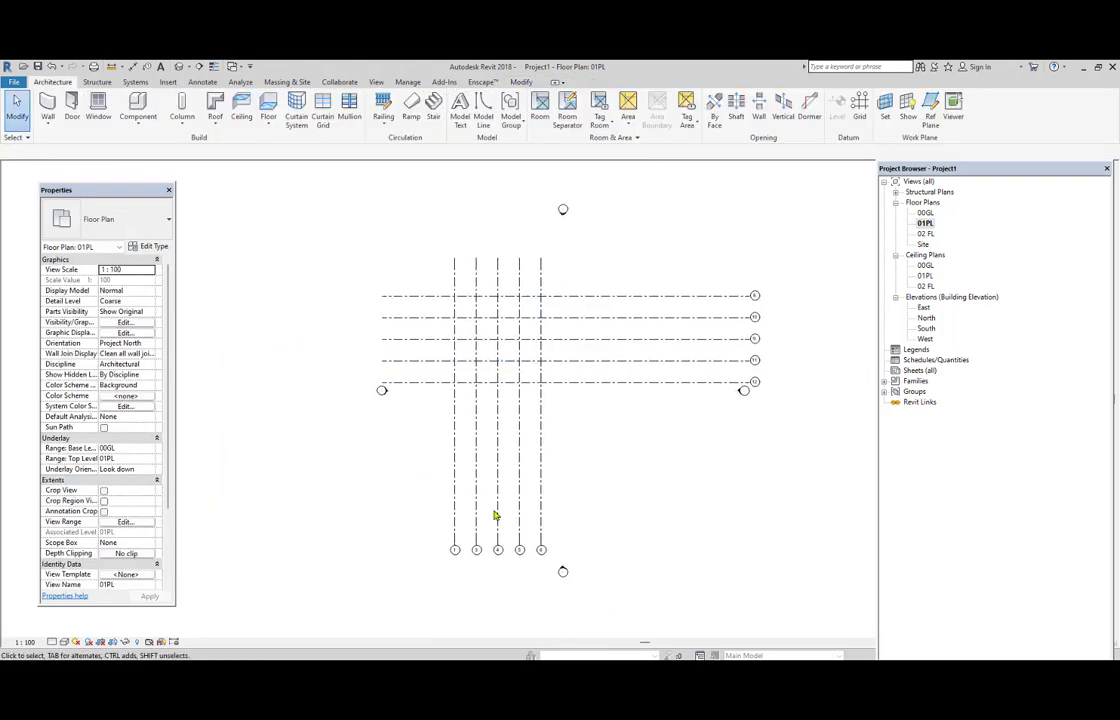
scroll(485, 540, up, 3)
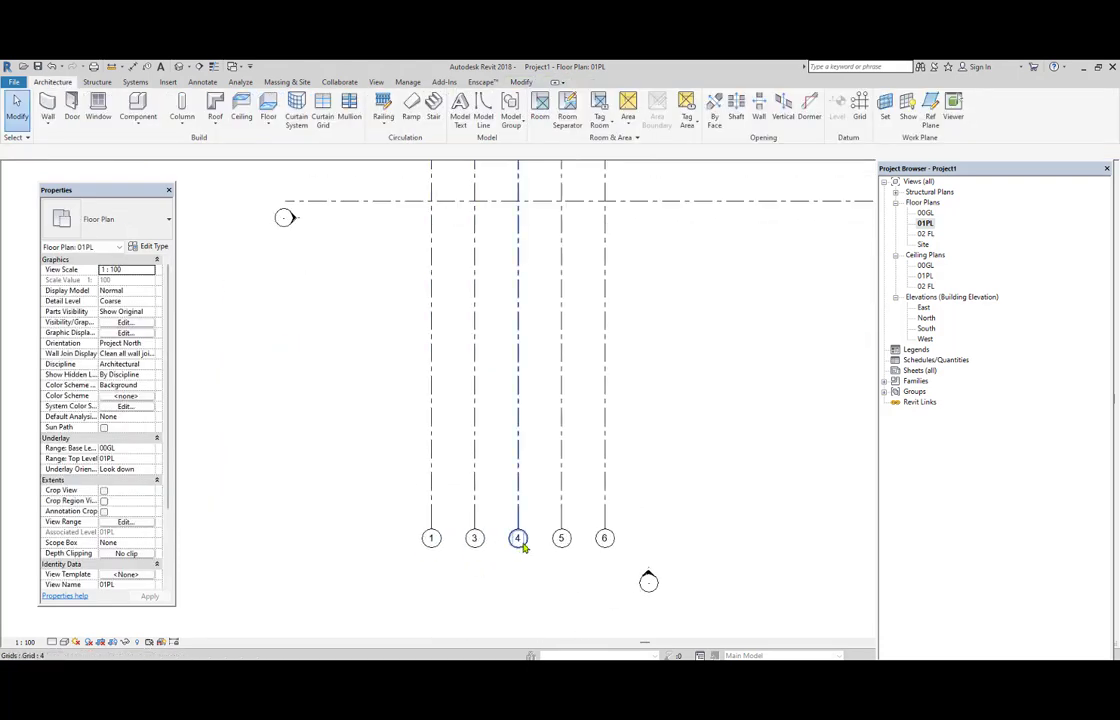
scroll(577, 542, down, 2)
scroll(712, 410, up, 4)
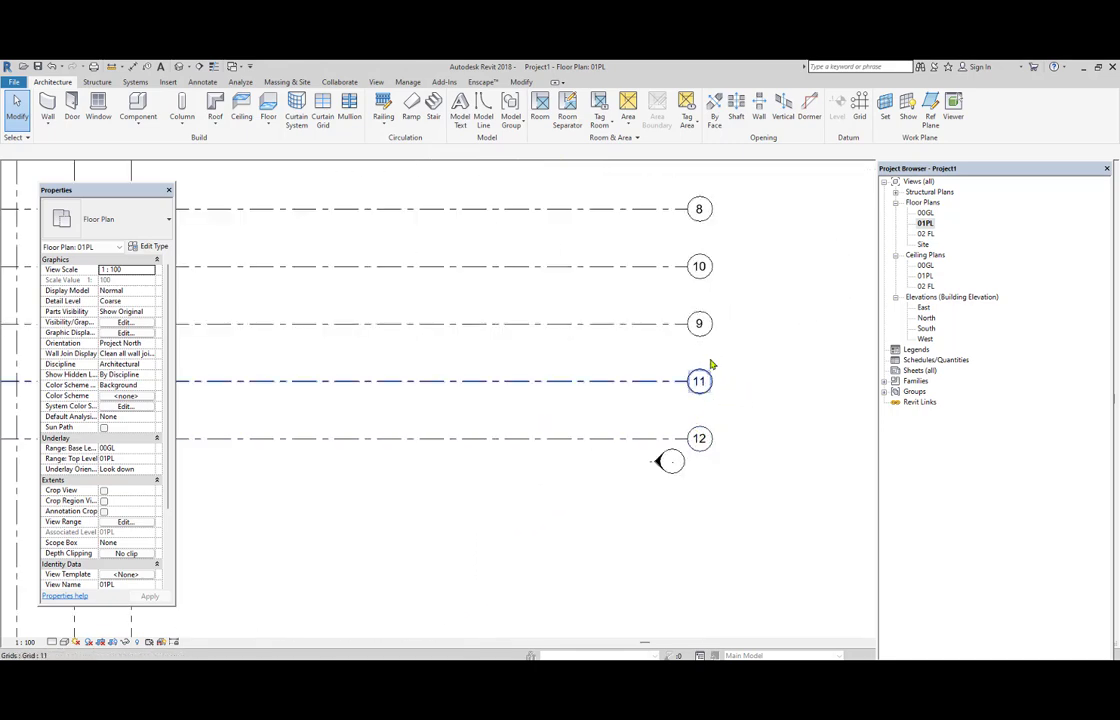
scroll(708, 300, down, 5)
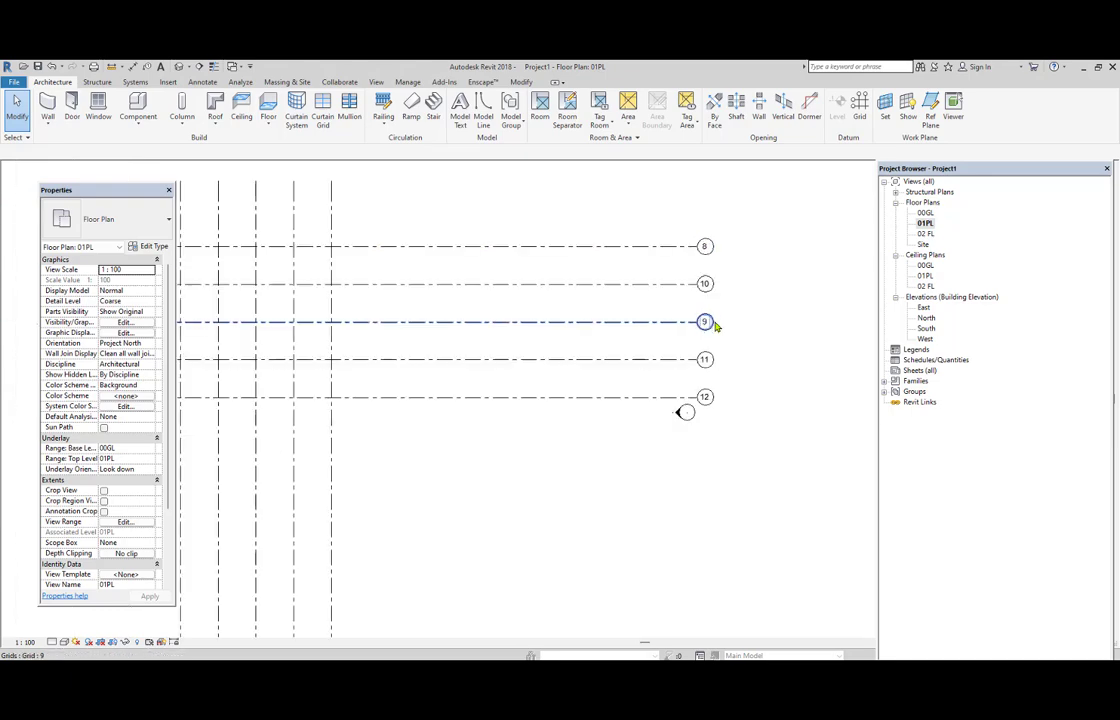
middle_drag(452, 338, 522, 348)
scroll(524, 348, up, 1)
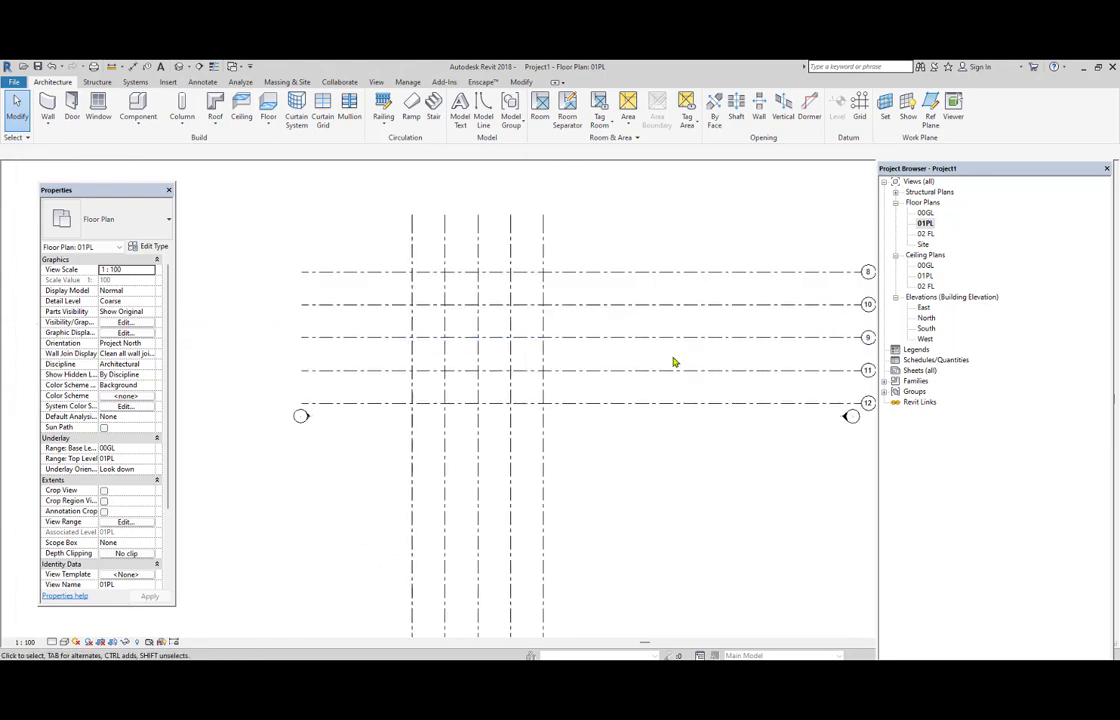
scroll(660, 361, down, 1)
middle_drag(636, 361, 582, 377)
scroll(648, 390, up, 3)
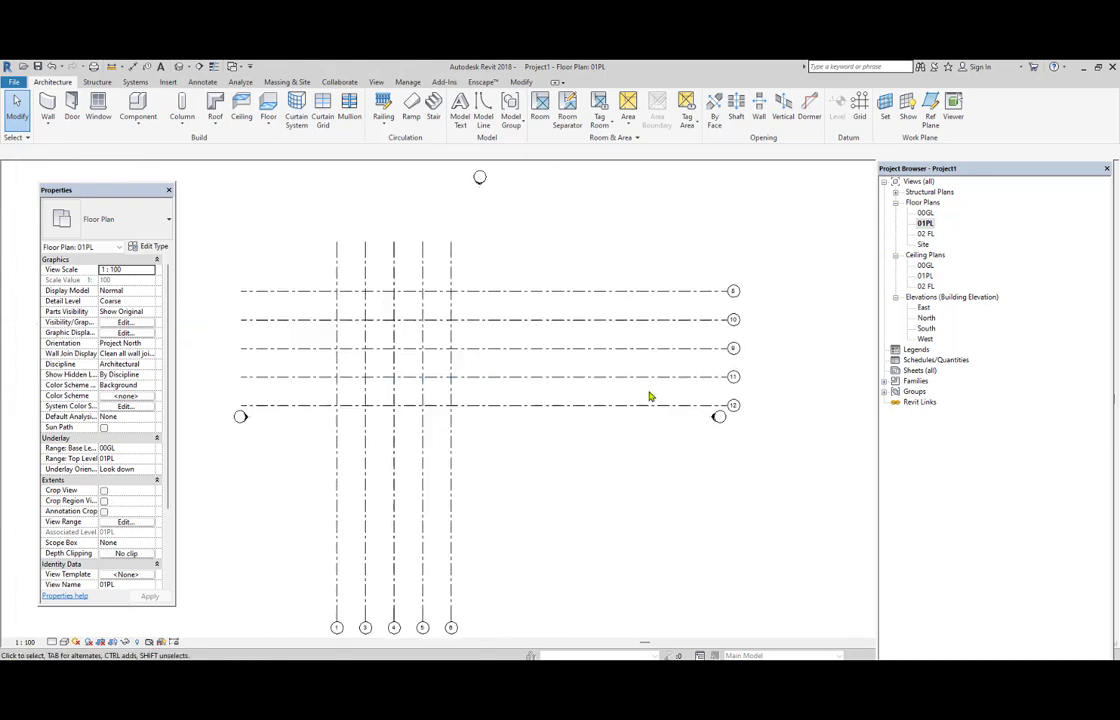
Rename the lowest horizontal grid line A and the one directly above it B.
click(759, 411)
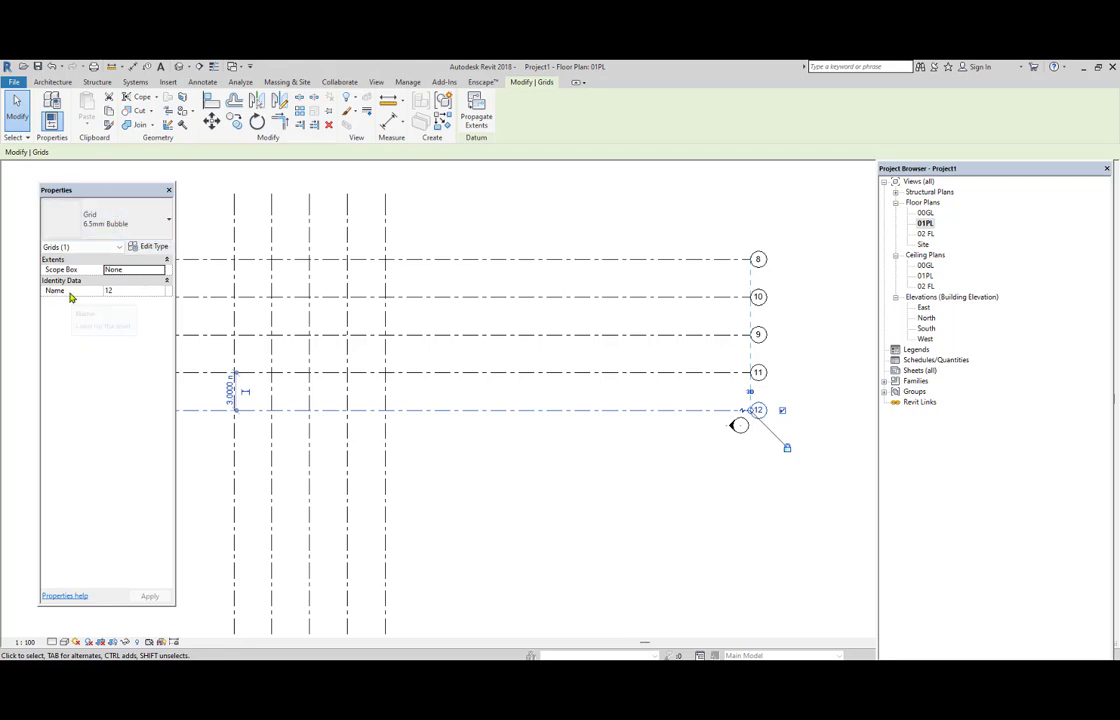
click(122, 292)
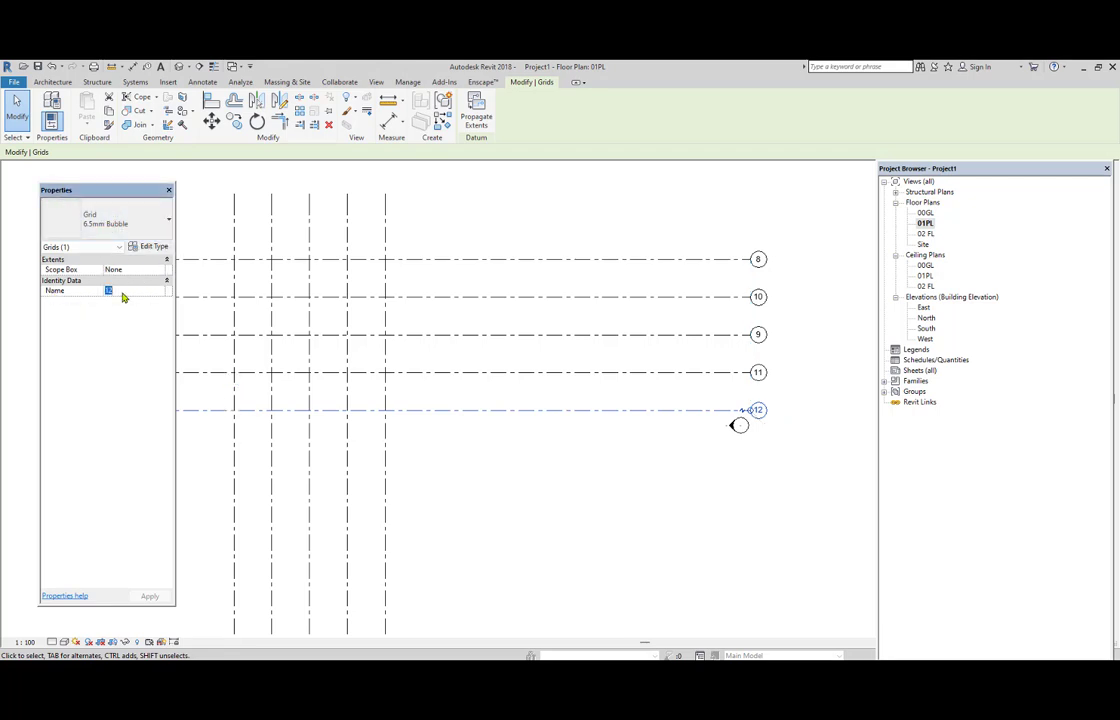
text(A)
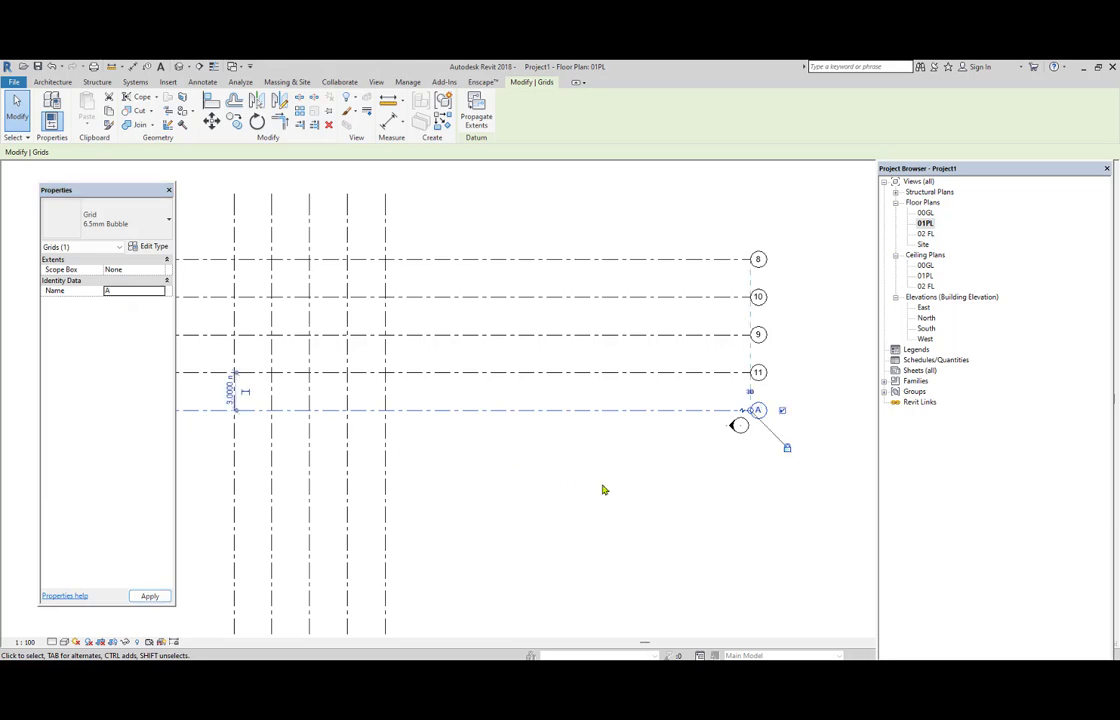
click(607, 489)
click(758, 375)
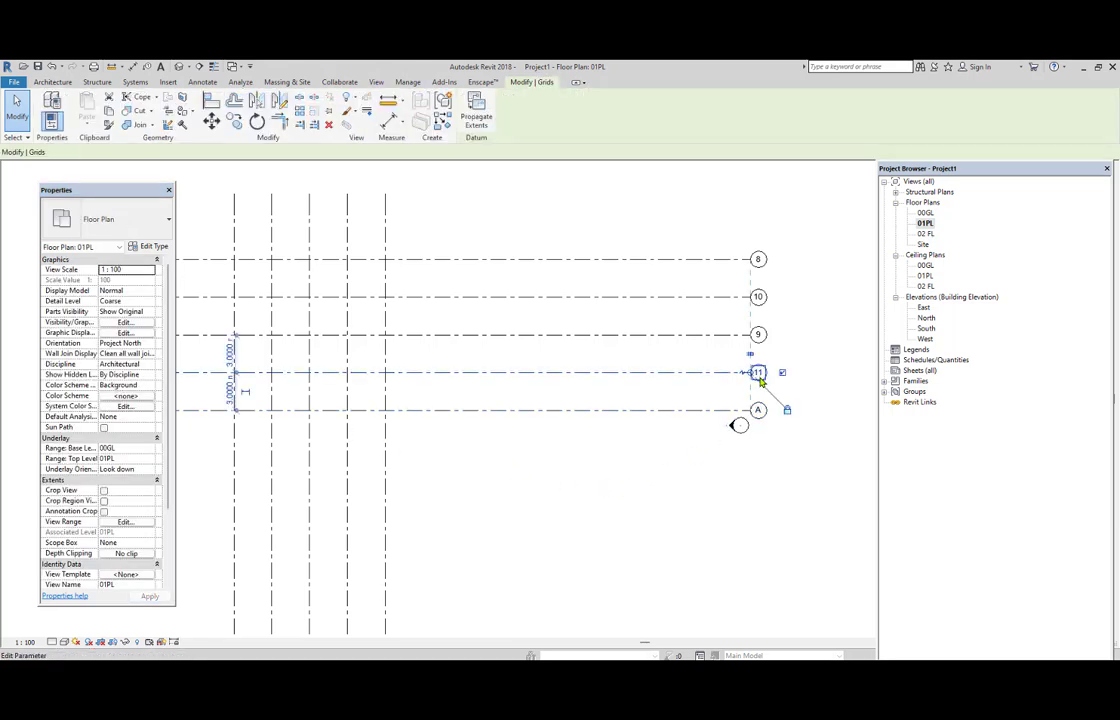
click(128, 290)
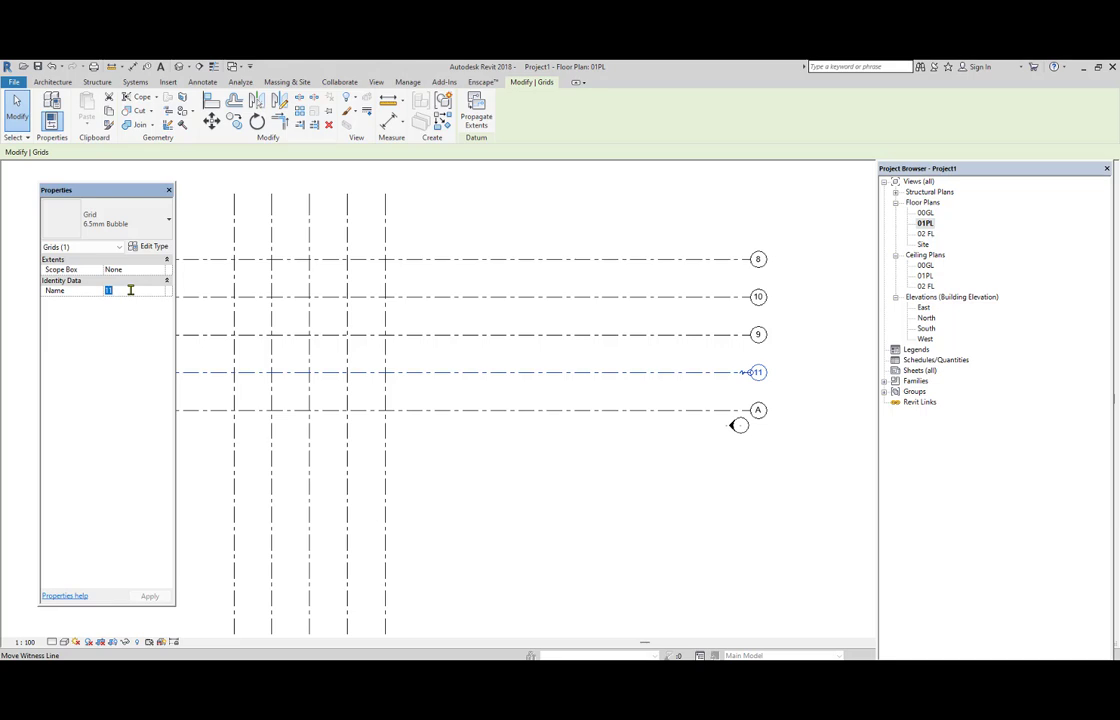
text(B)
click(485, 467)
Rename the next two horizontal grid lines above grid B as C and D.
click(757, 334)
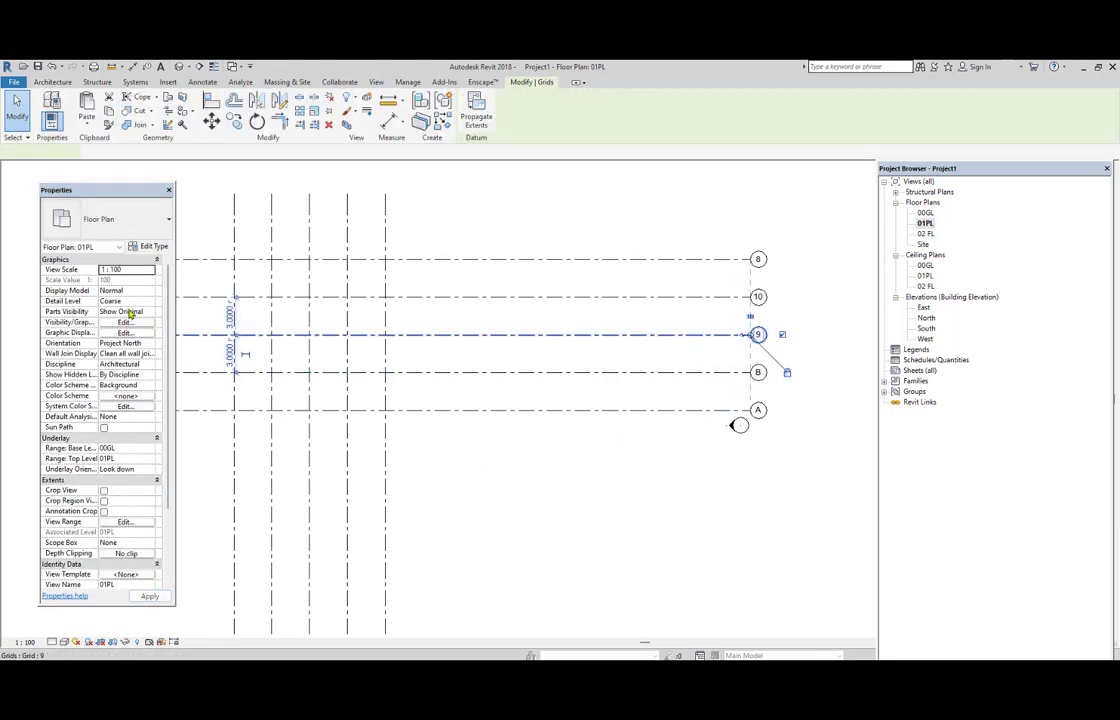
click(132, 292)
text(C)
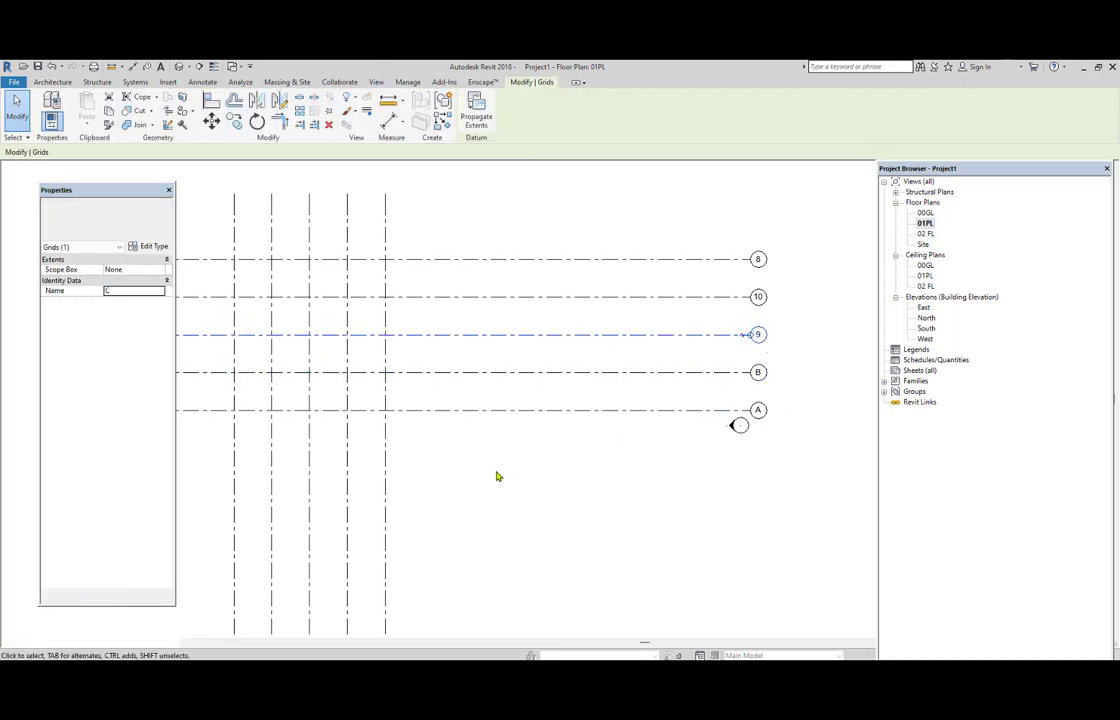
click(495, 475)
click(757, 297)
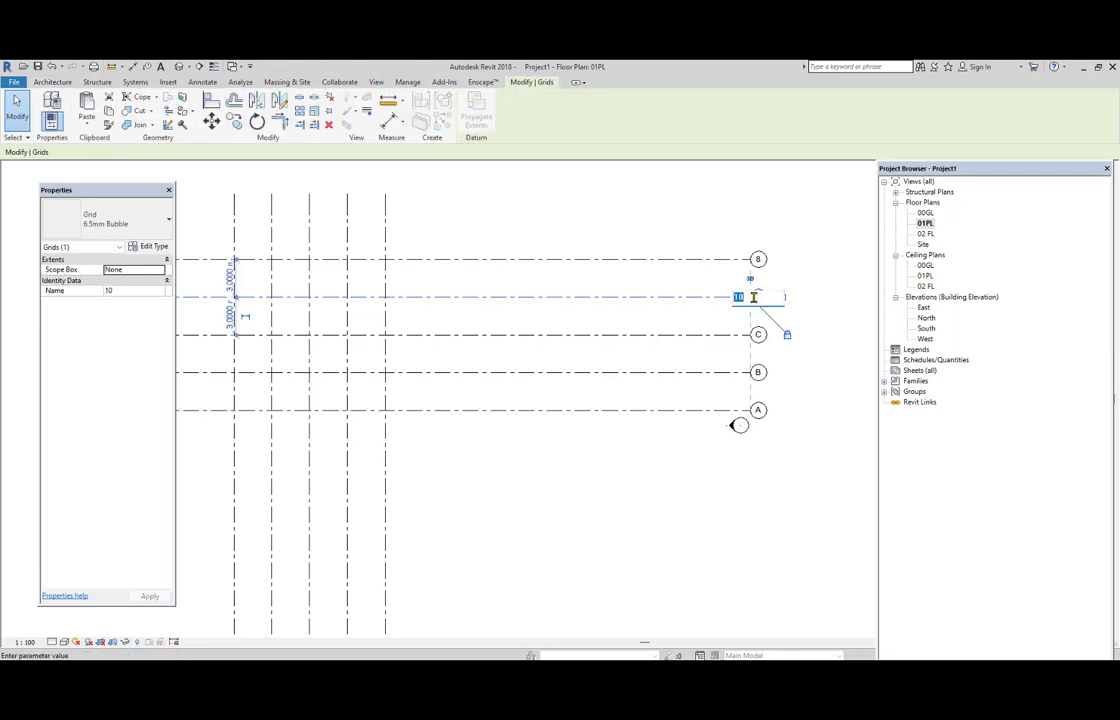
click(132, 292)
text(D)
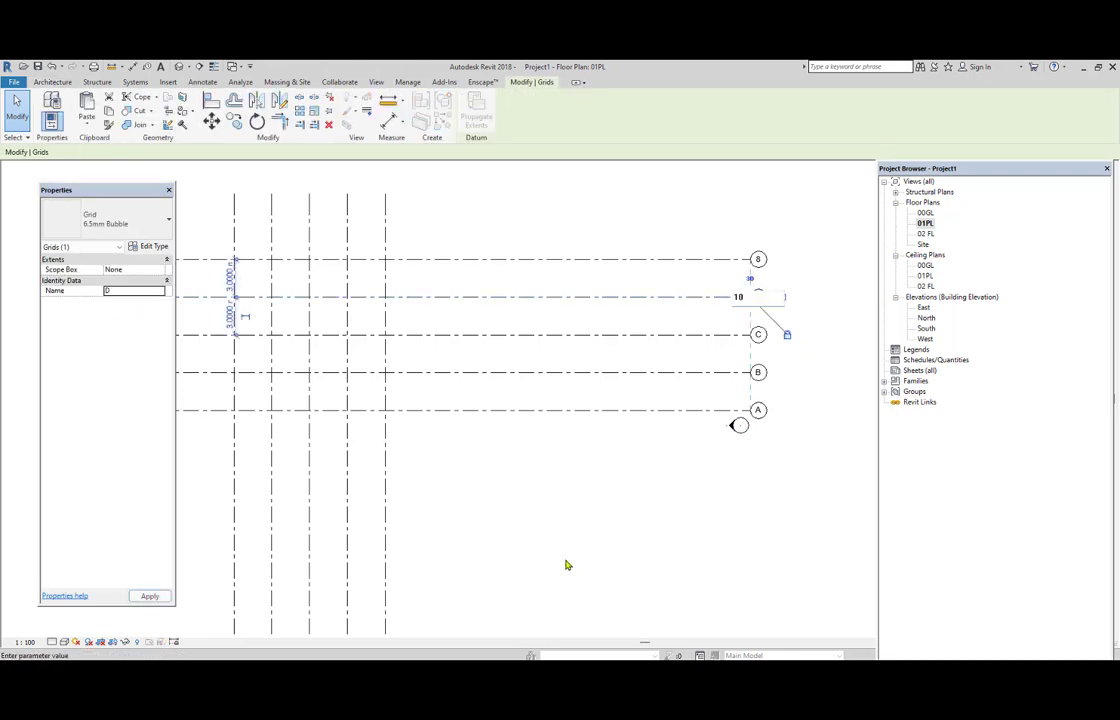
Rename the uppermost horizontal grid line E.
click(760, 261)
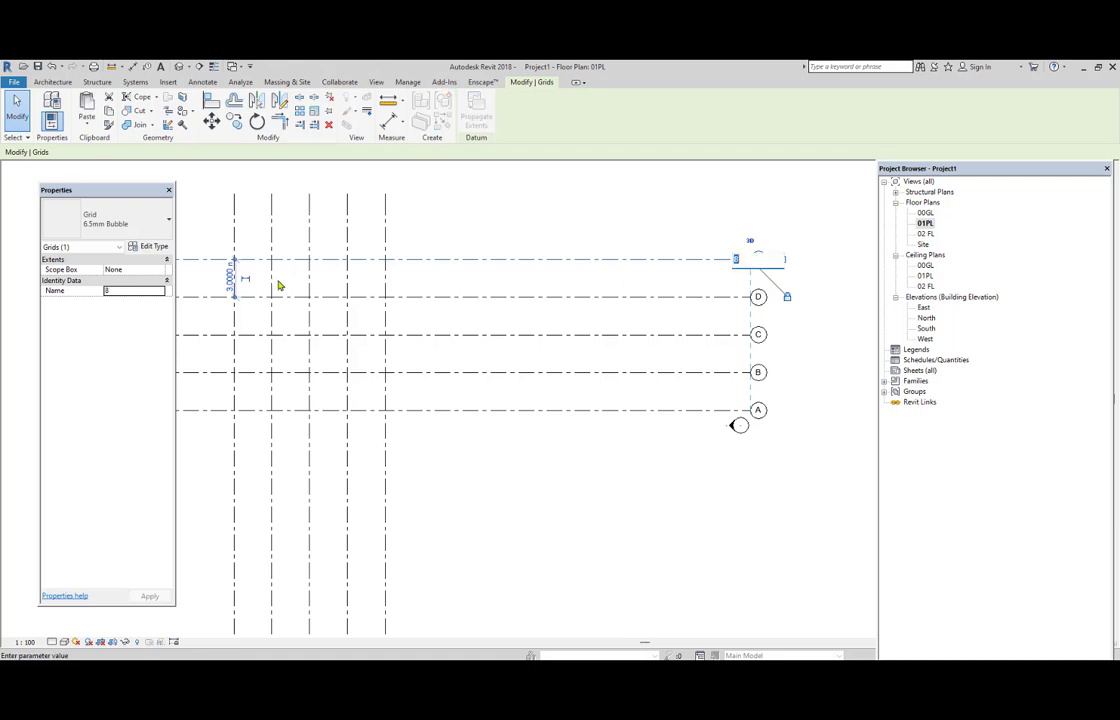
click(117, 291)
text(E)
click(552, 537)
scroll(740, 425, down, 1)
click(695, 525)
middle_drag(690, 508, 694, 465)
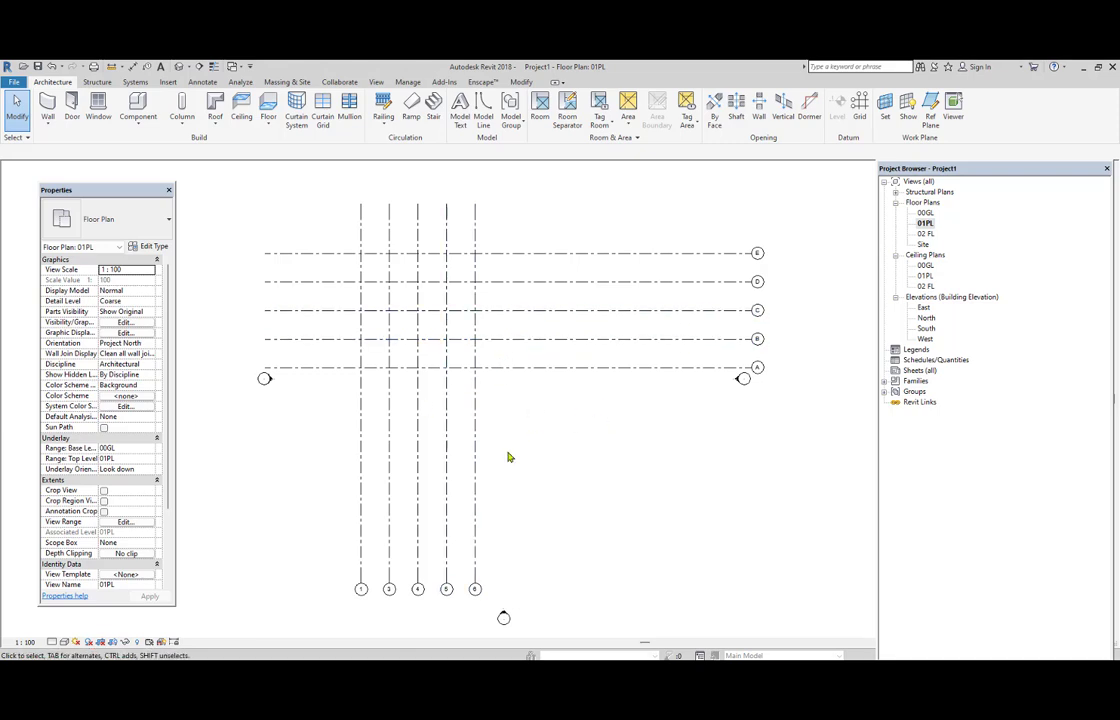
scroll(418, 522, up, 1)
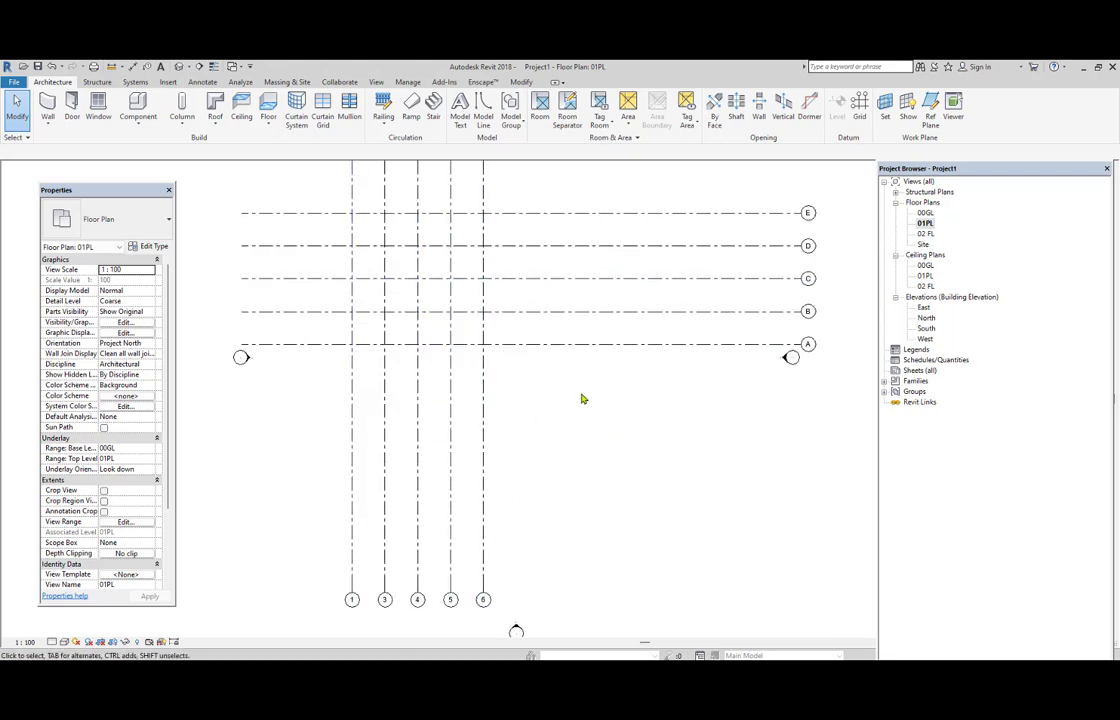
middle_drag(800, 357, 763, 438)
scroll(562, 468, down, 2)
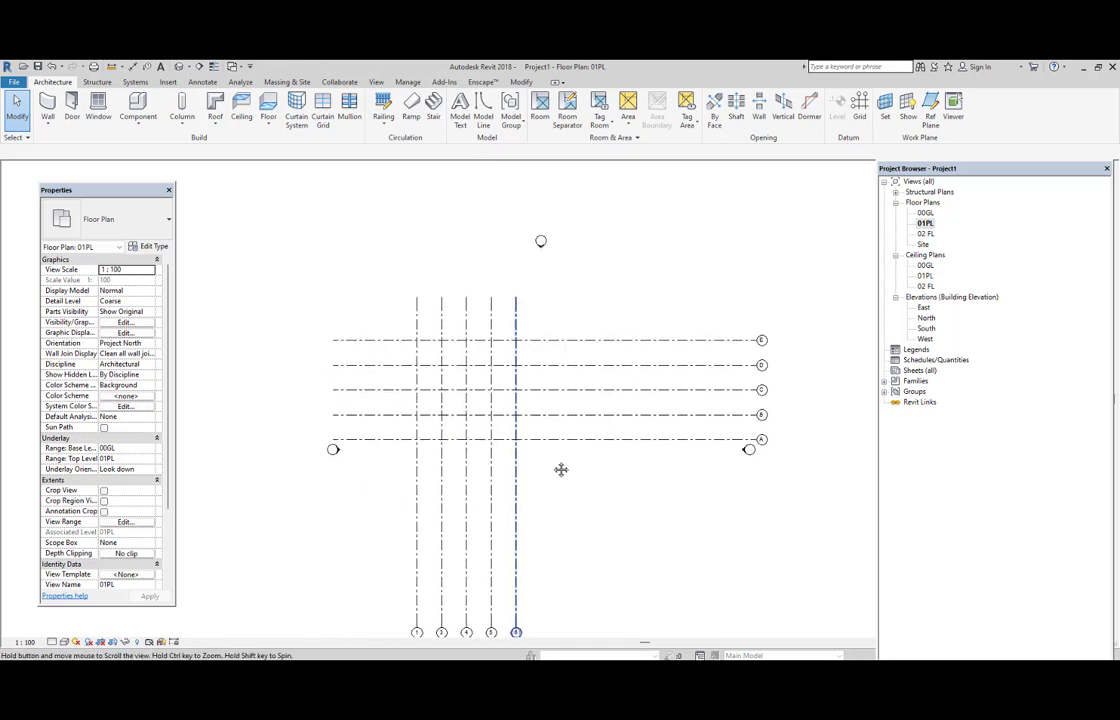